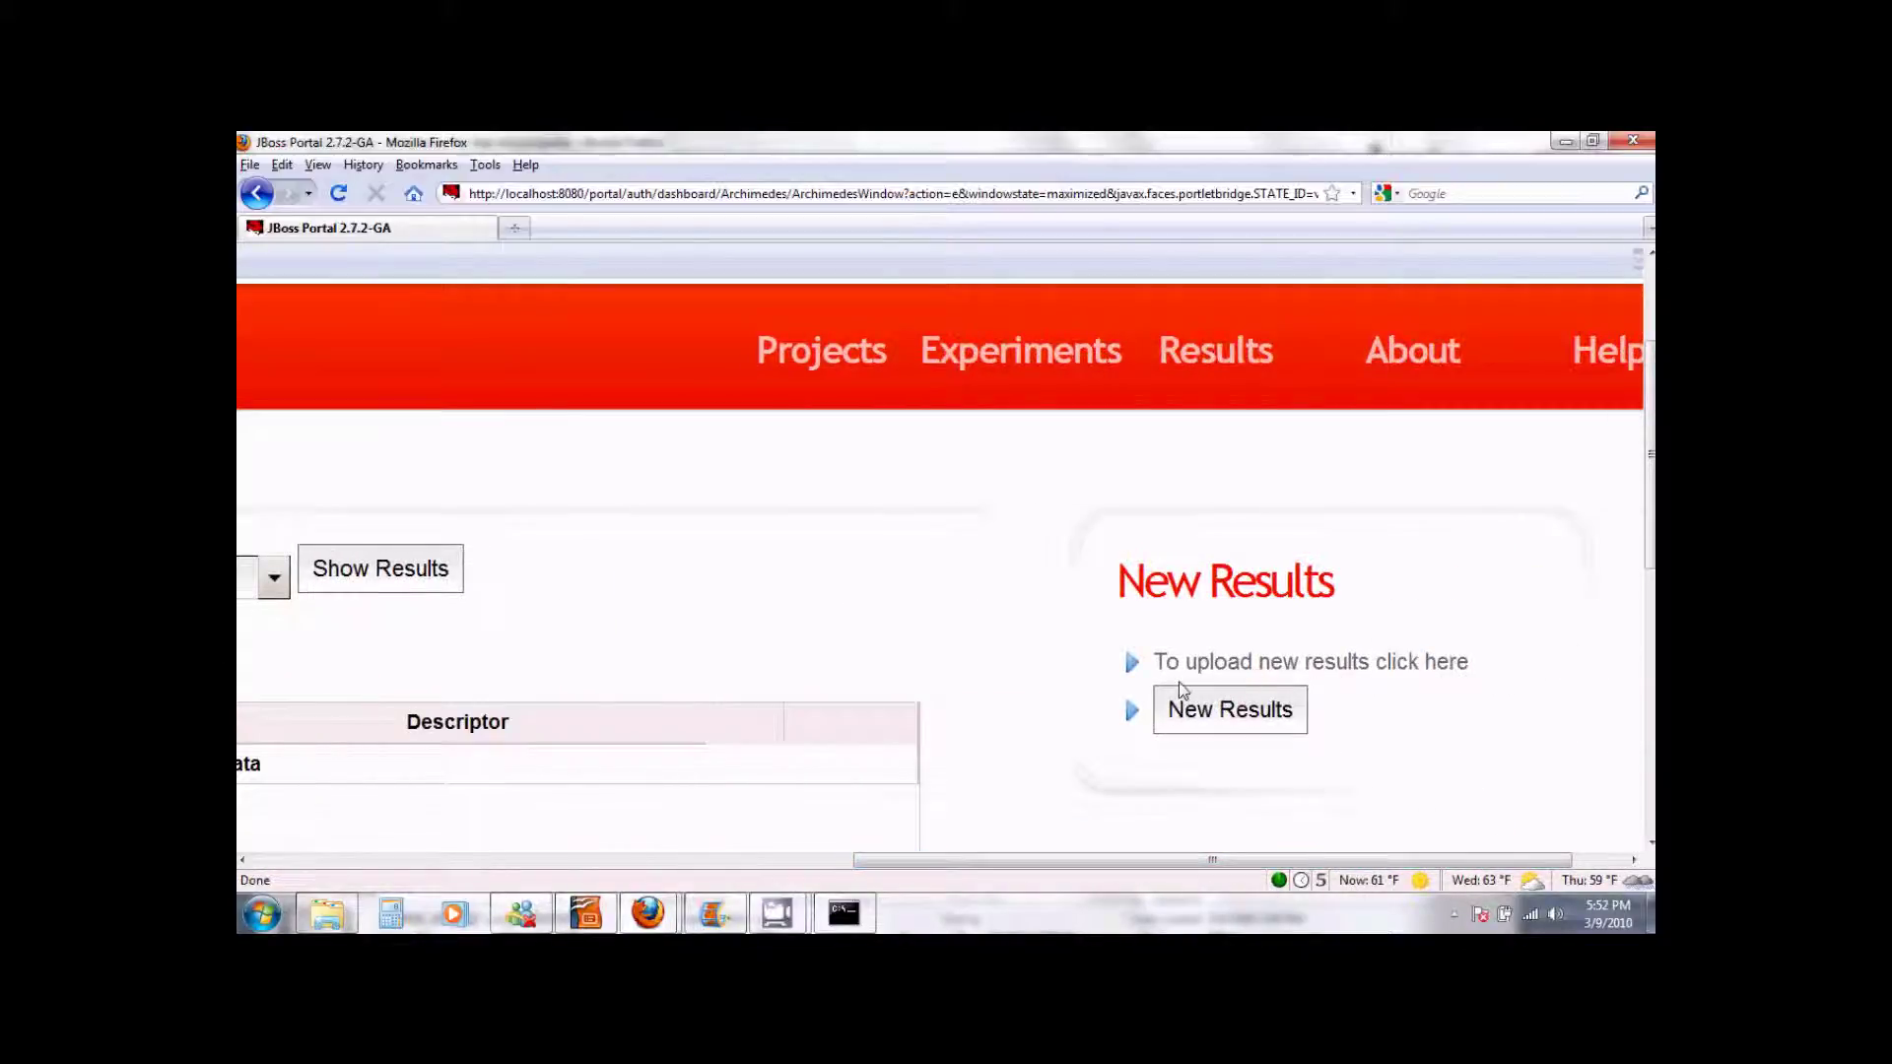
Step: Start a new results upload for the Demo project's Sales Data of Venice Office experiment, with Field Data as the source
{"action": "left_click", "coordinate": [1248, 717]}
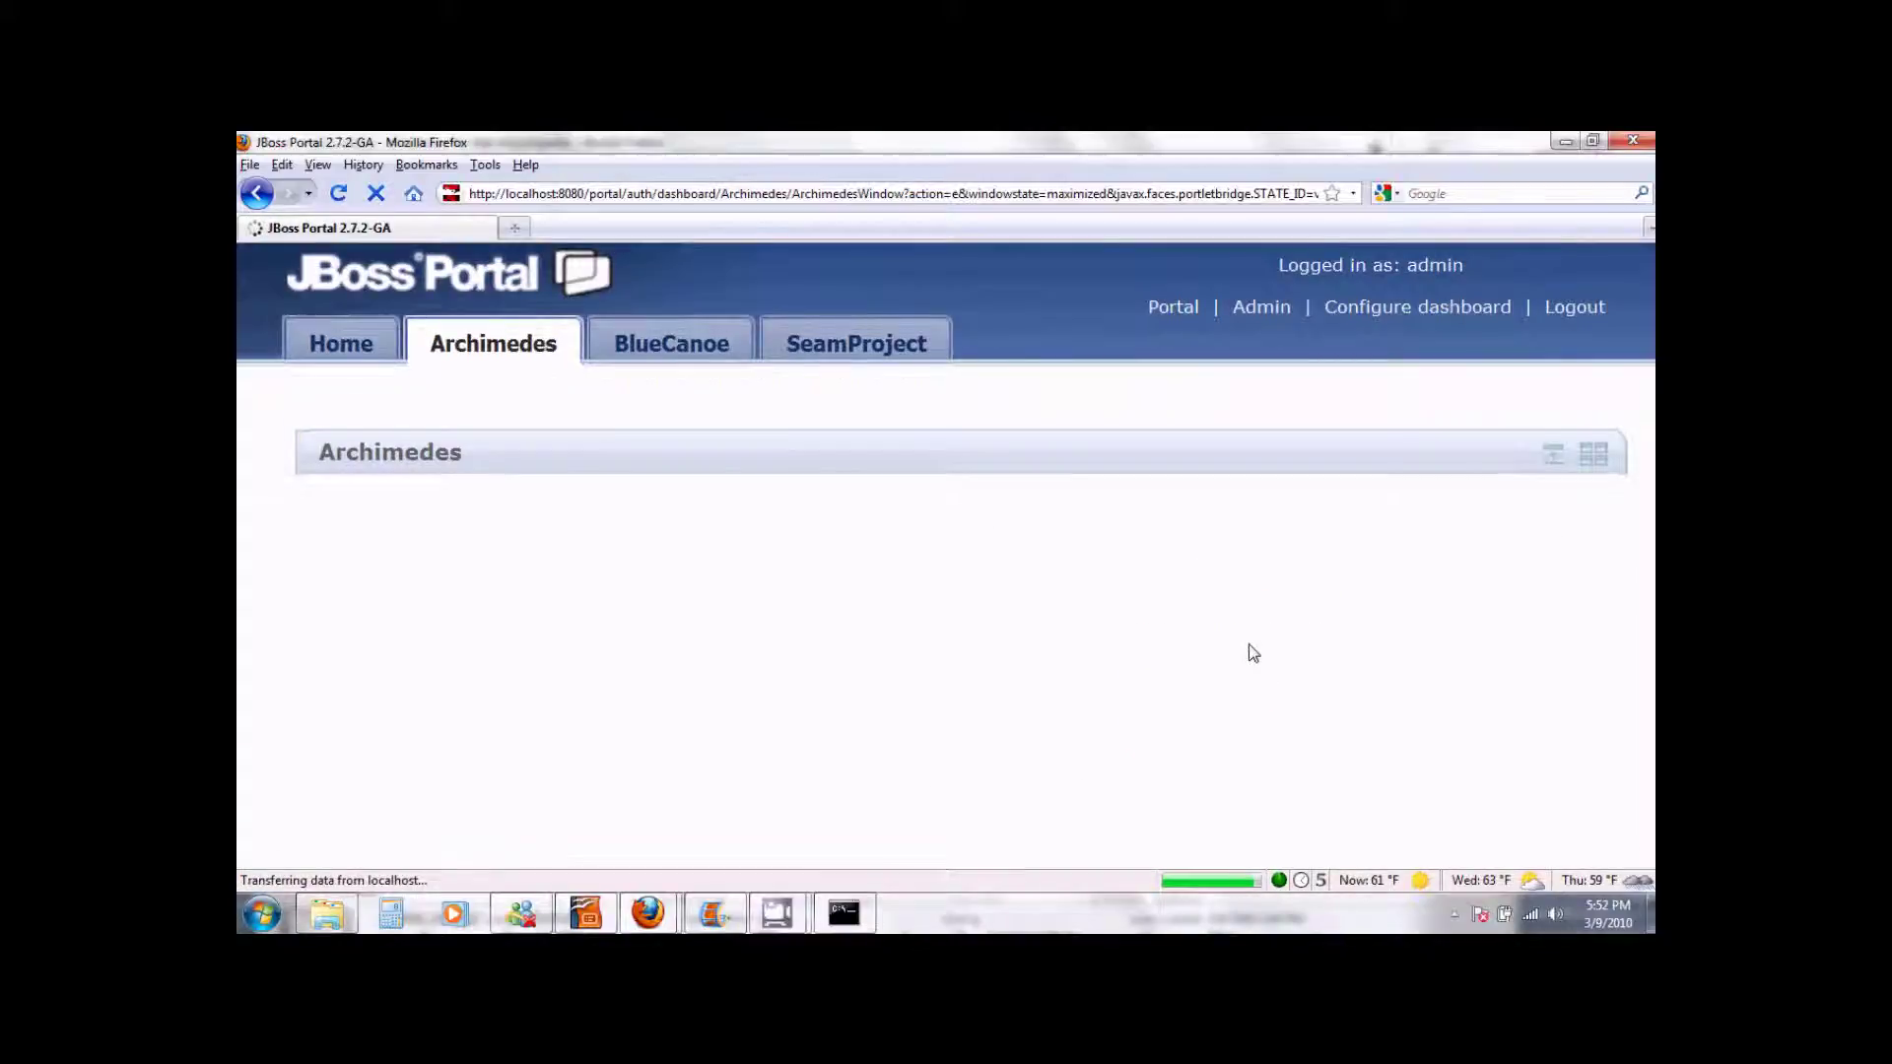
{"action": "scroll", "coordinate": [1249, 650], "scroll_direction": "down", "scroll_amount": 1}
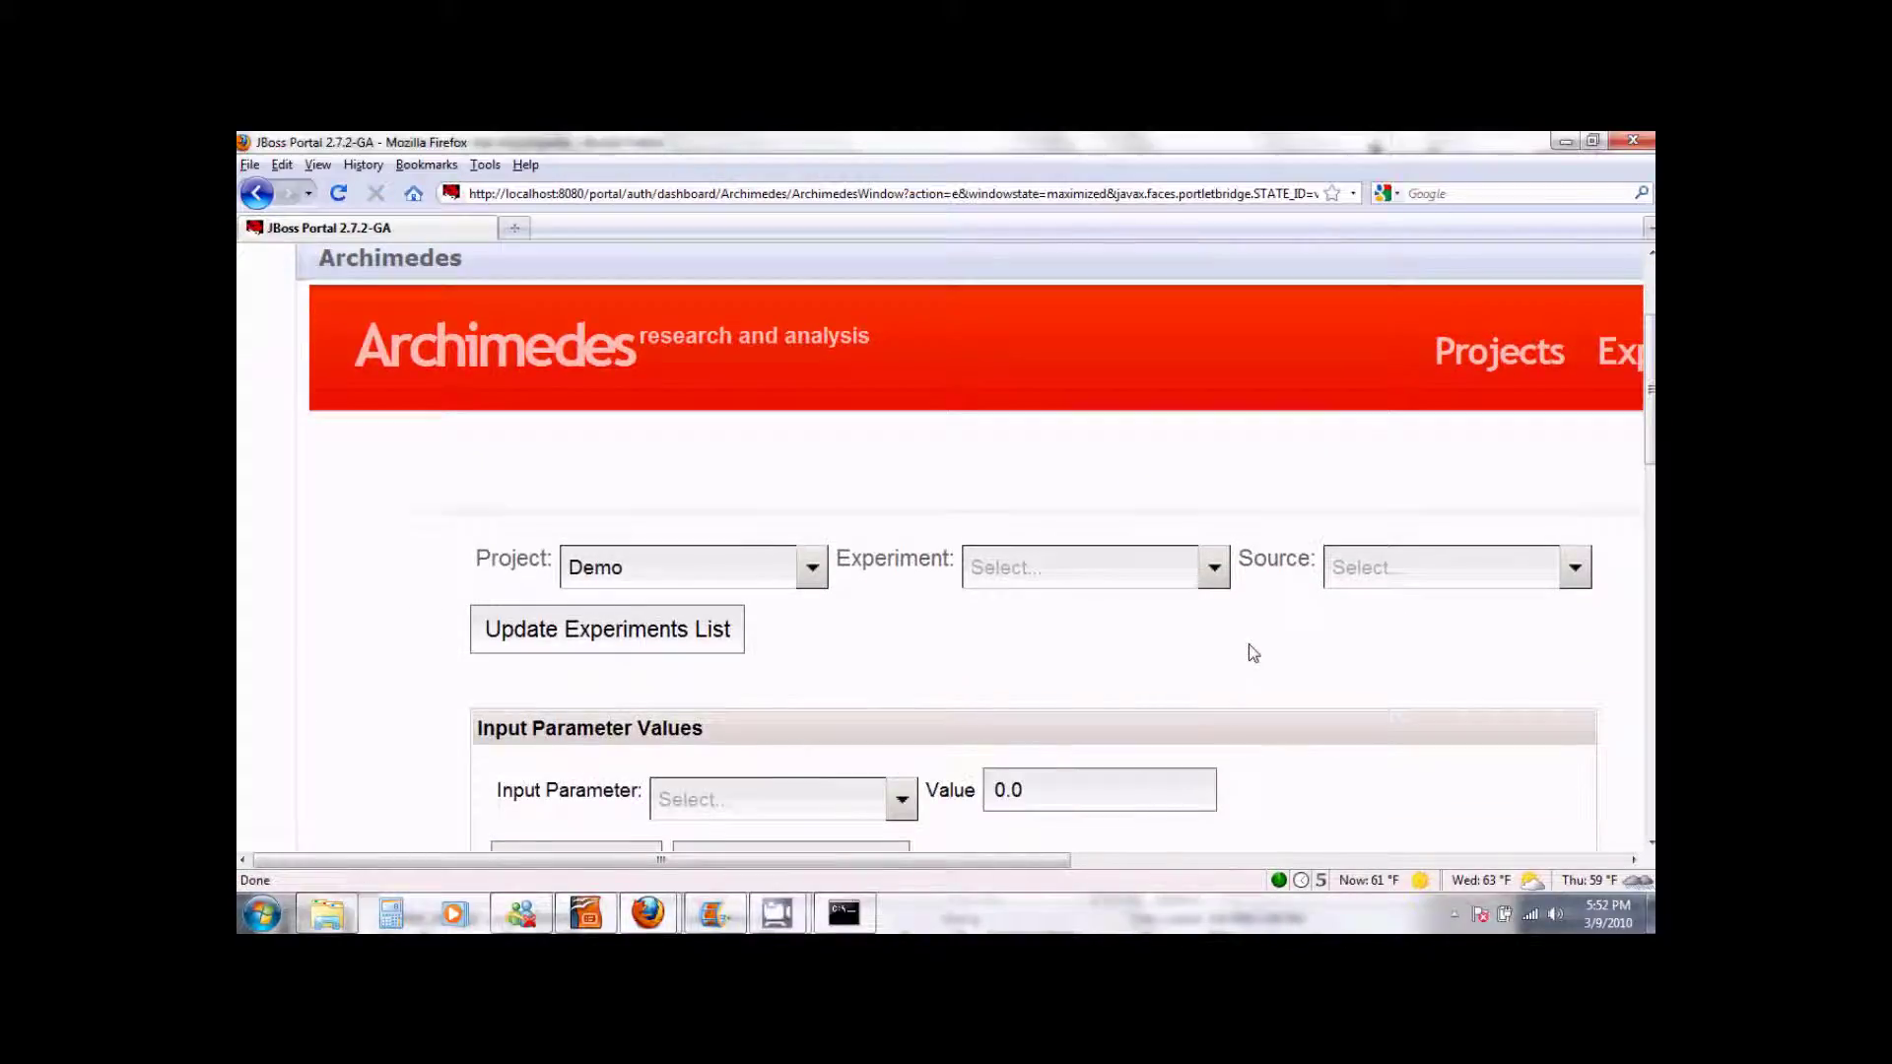
{"action": "left_click_drag", "start_coordinate": [872, 860], "coordinate": [994, 862]}
{"action": "left_click", "coordinate": [645, 569]}
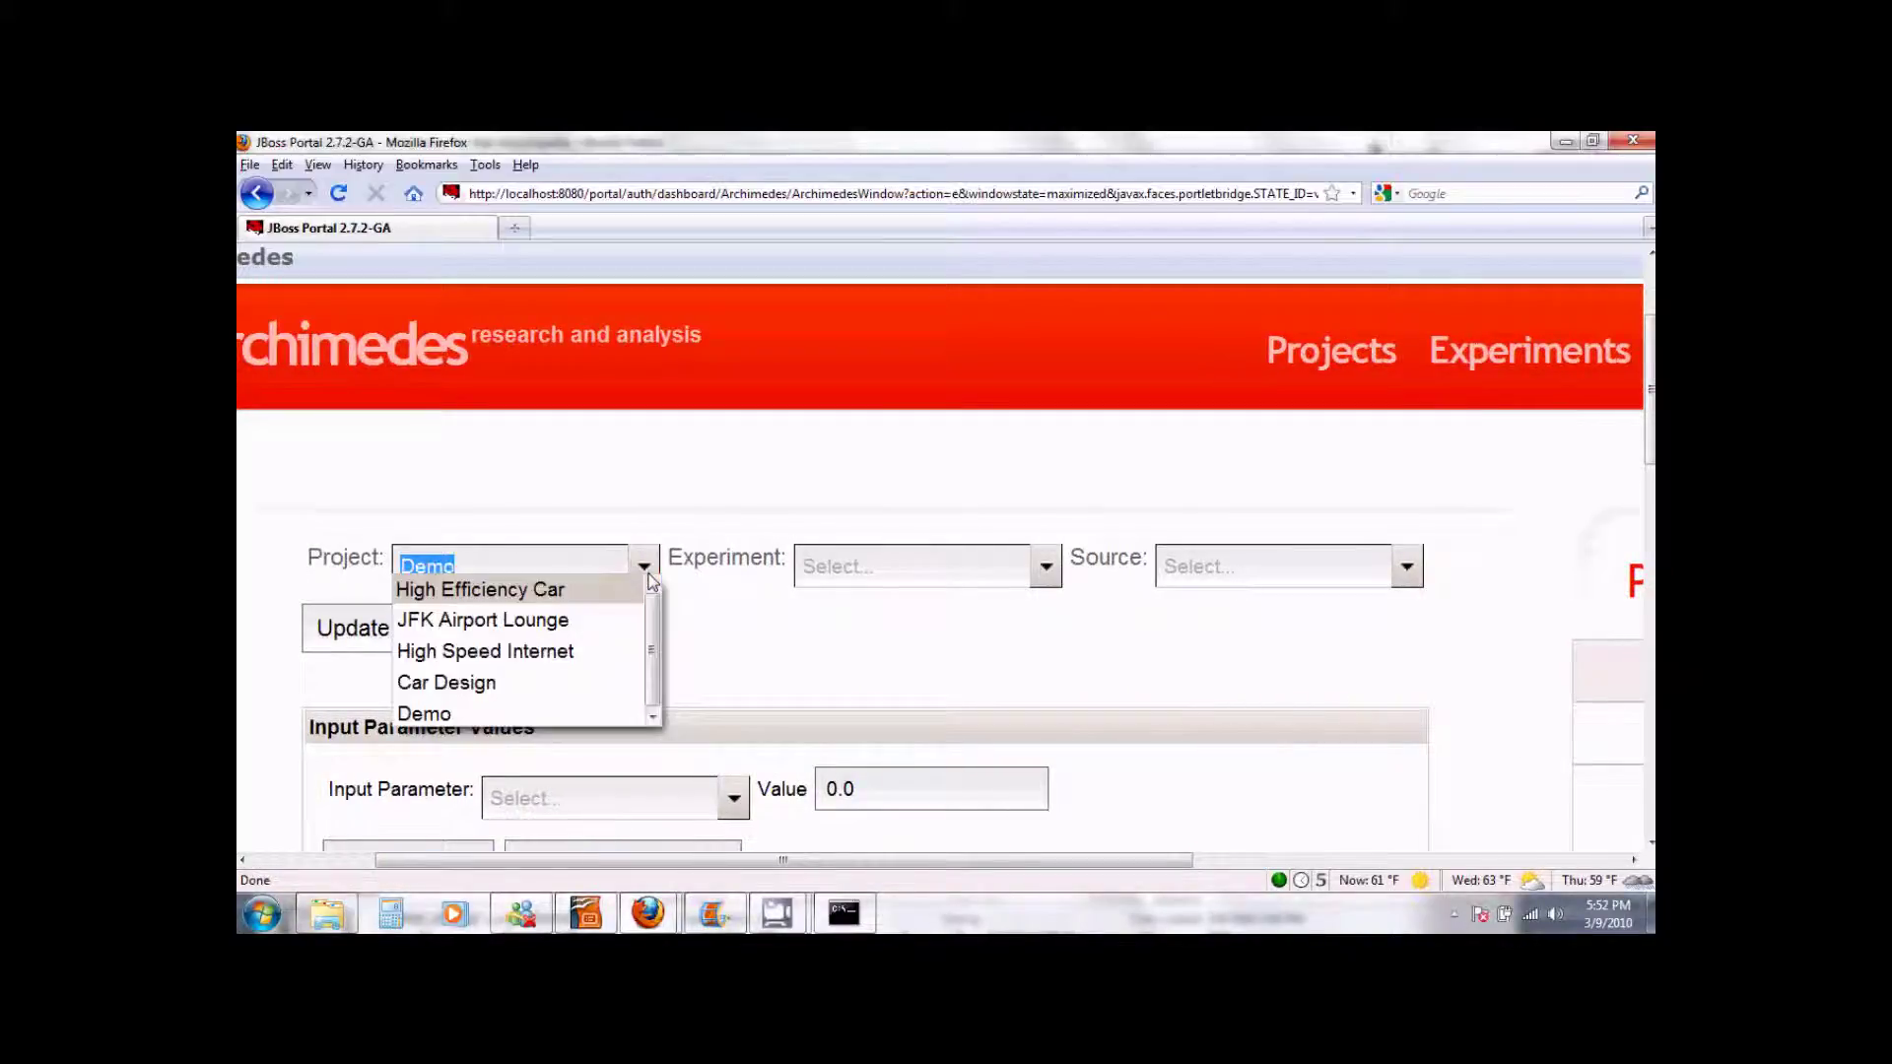
{"action": "left_click", "coordinate": [583, 712]}
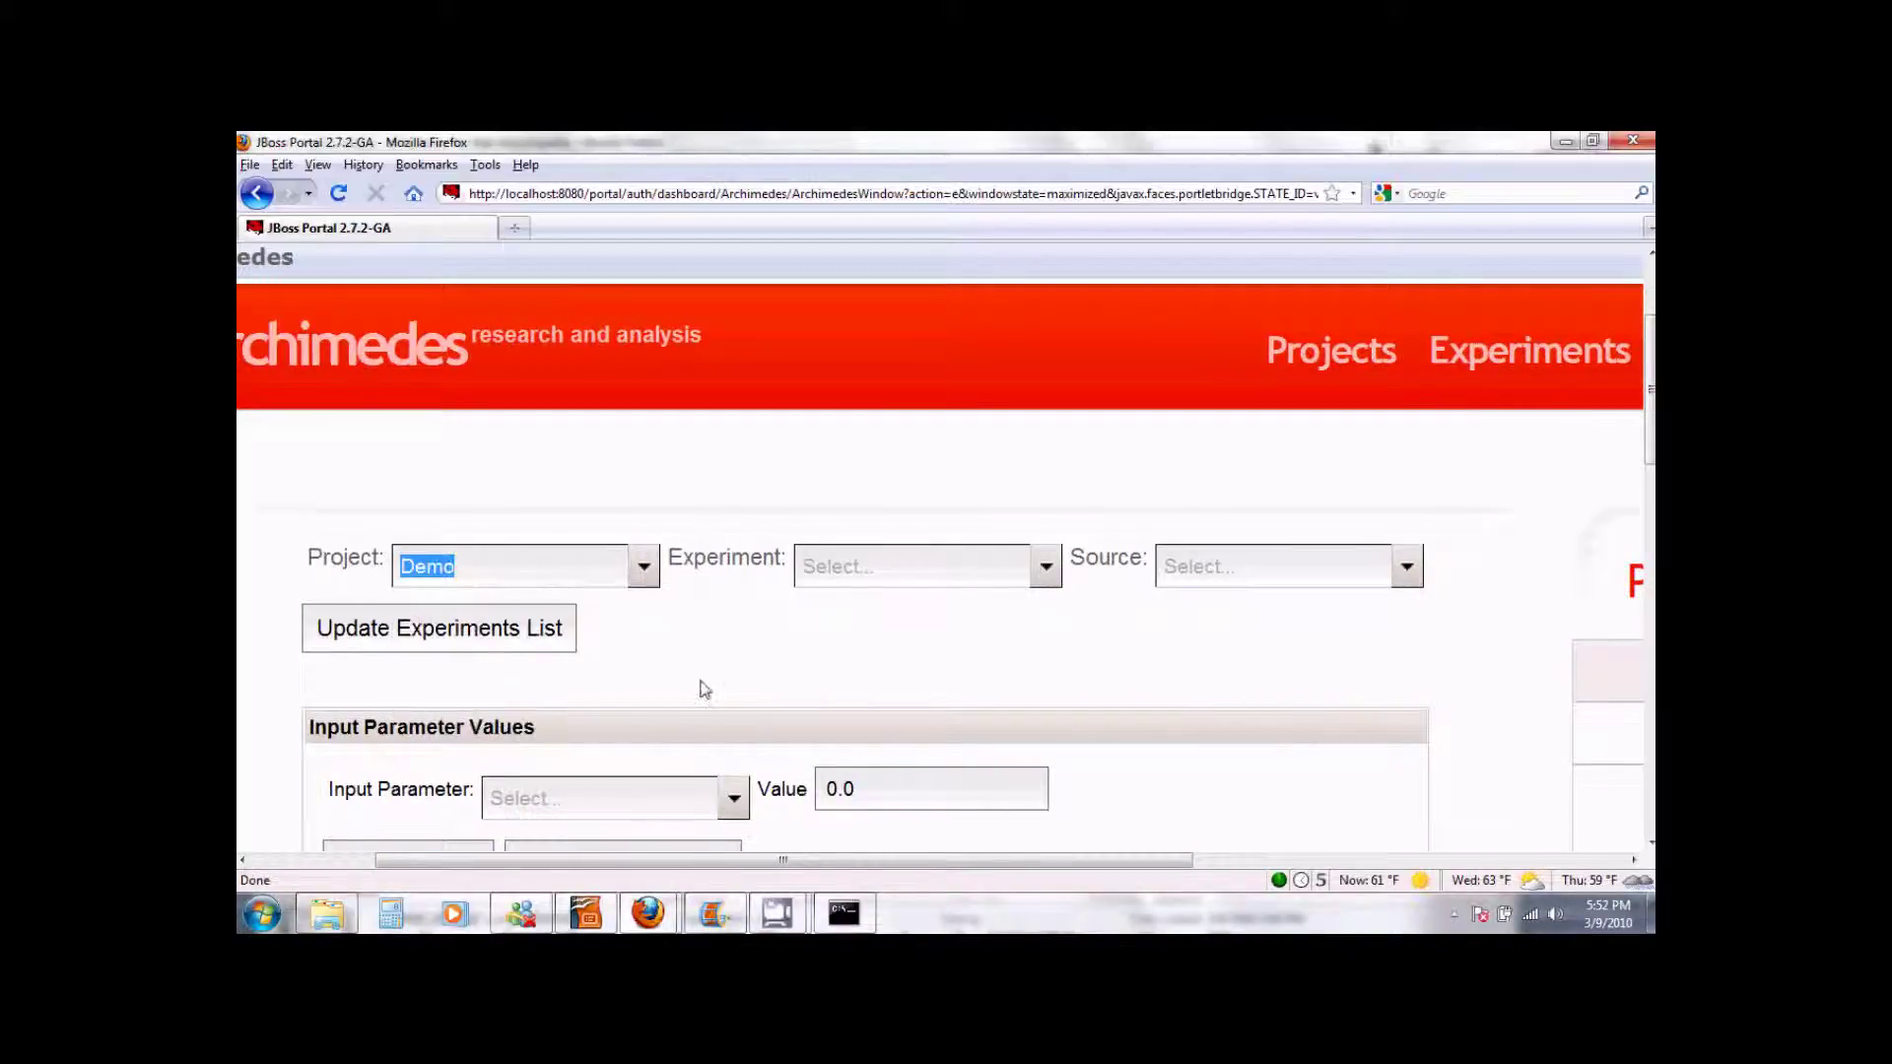
{"action": "left_click", "coordinate": [1047, 565]}
{"action": "left_click", "coordinate": [1015, 539]}
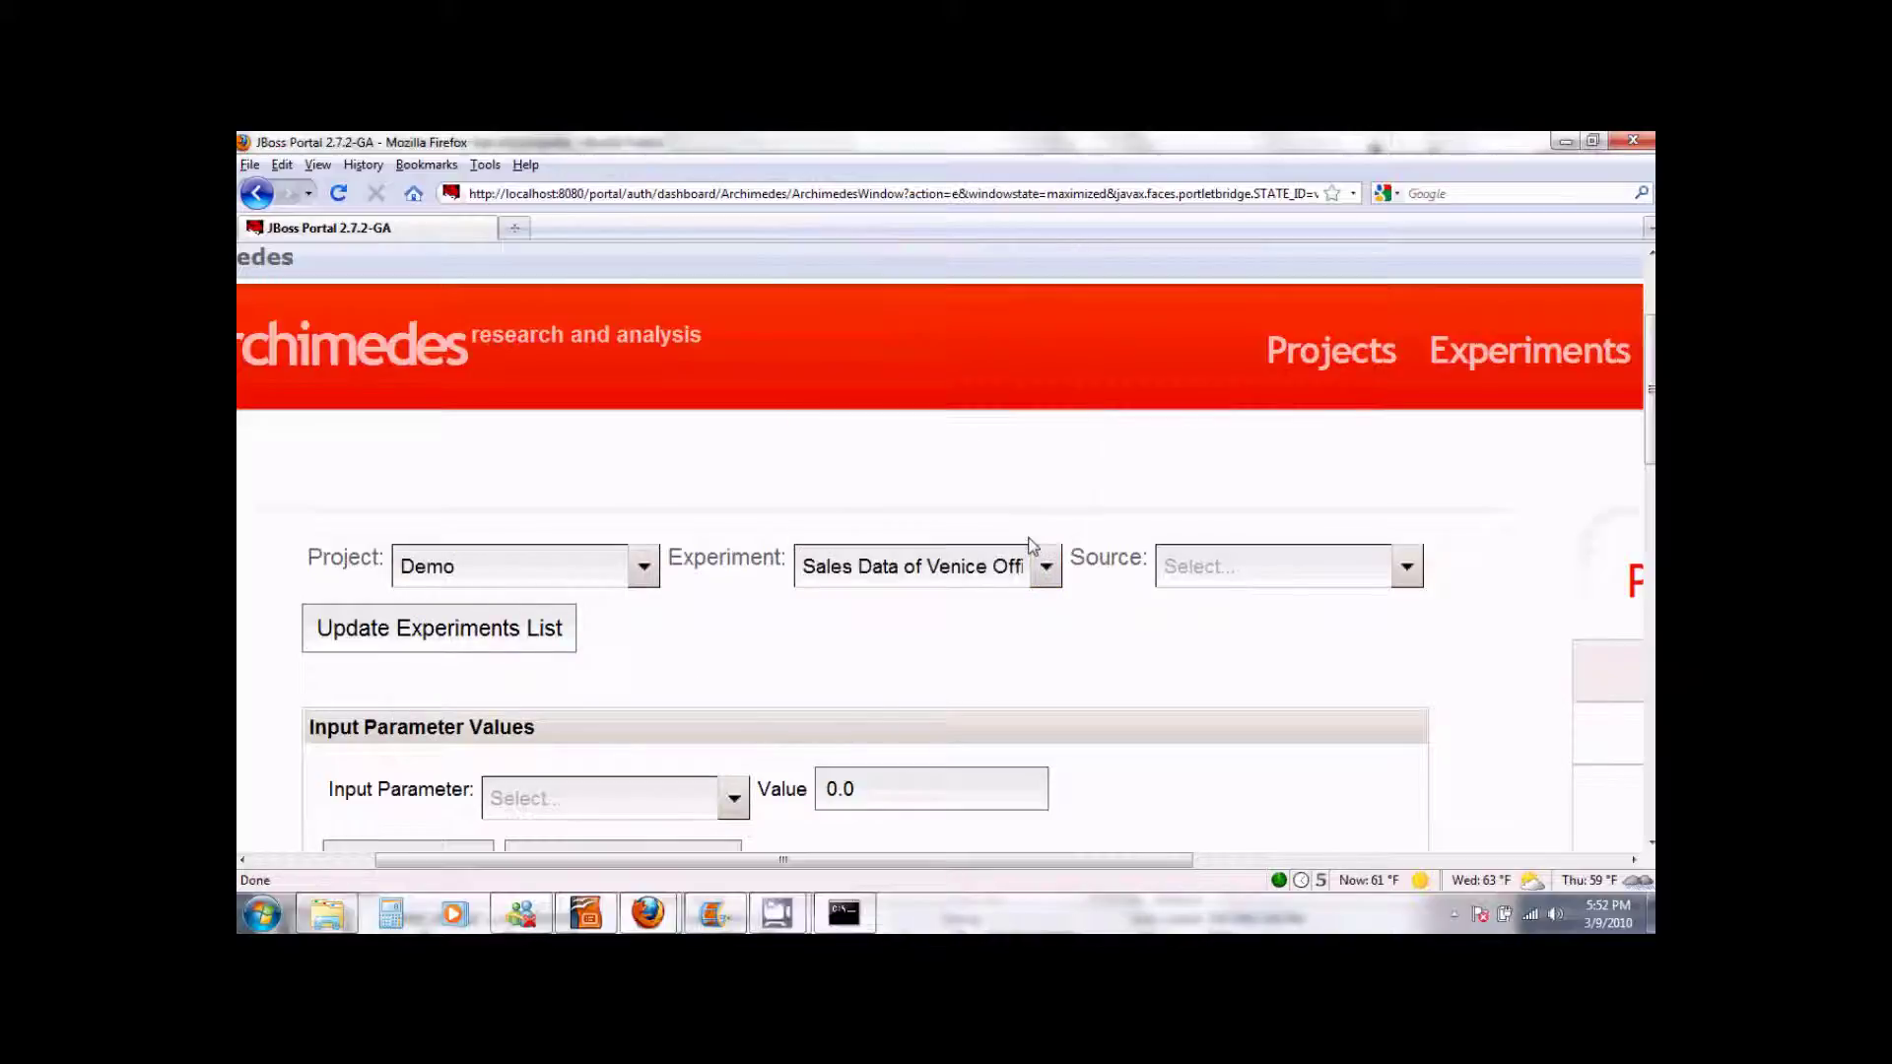
{"action": "left_click", "coordinate": [1408, 569]}
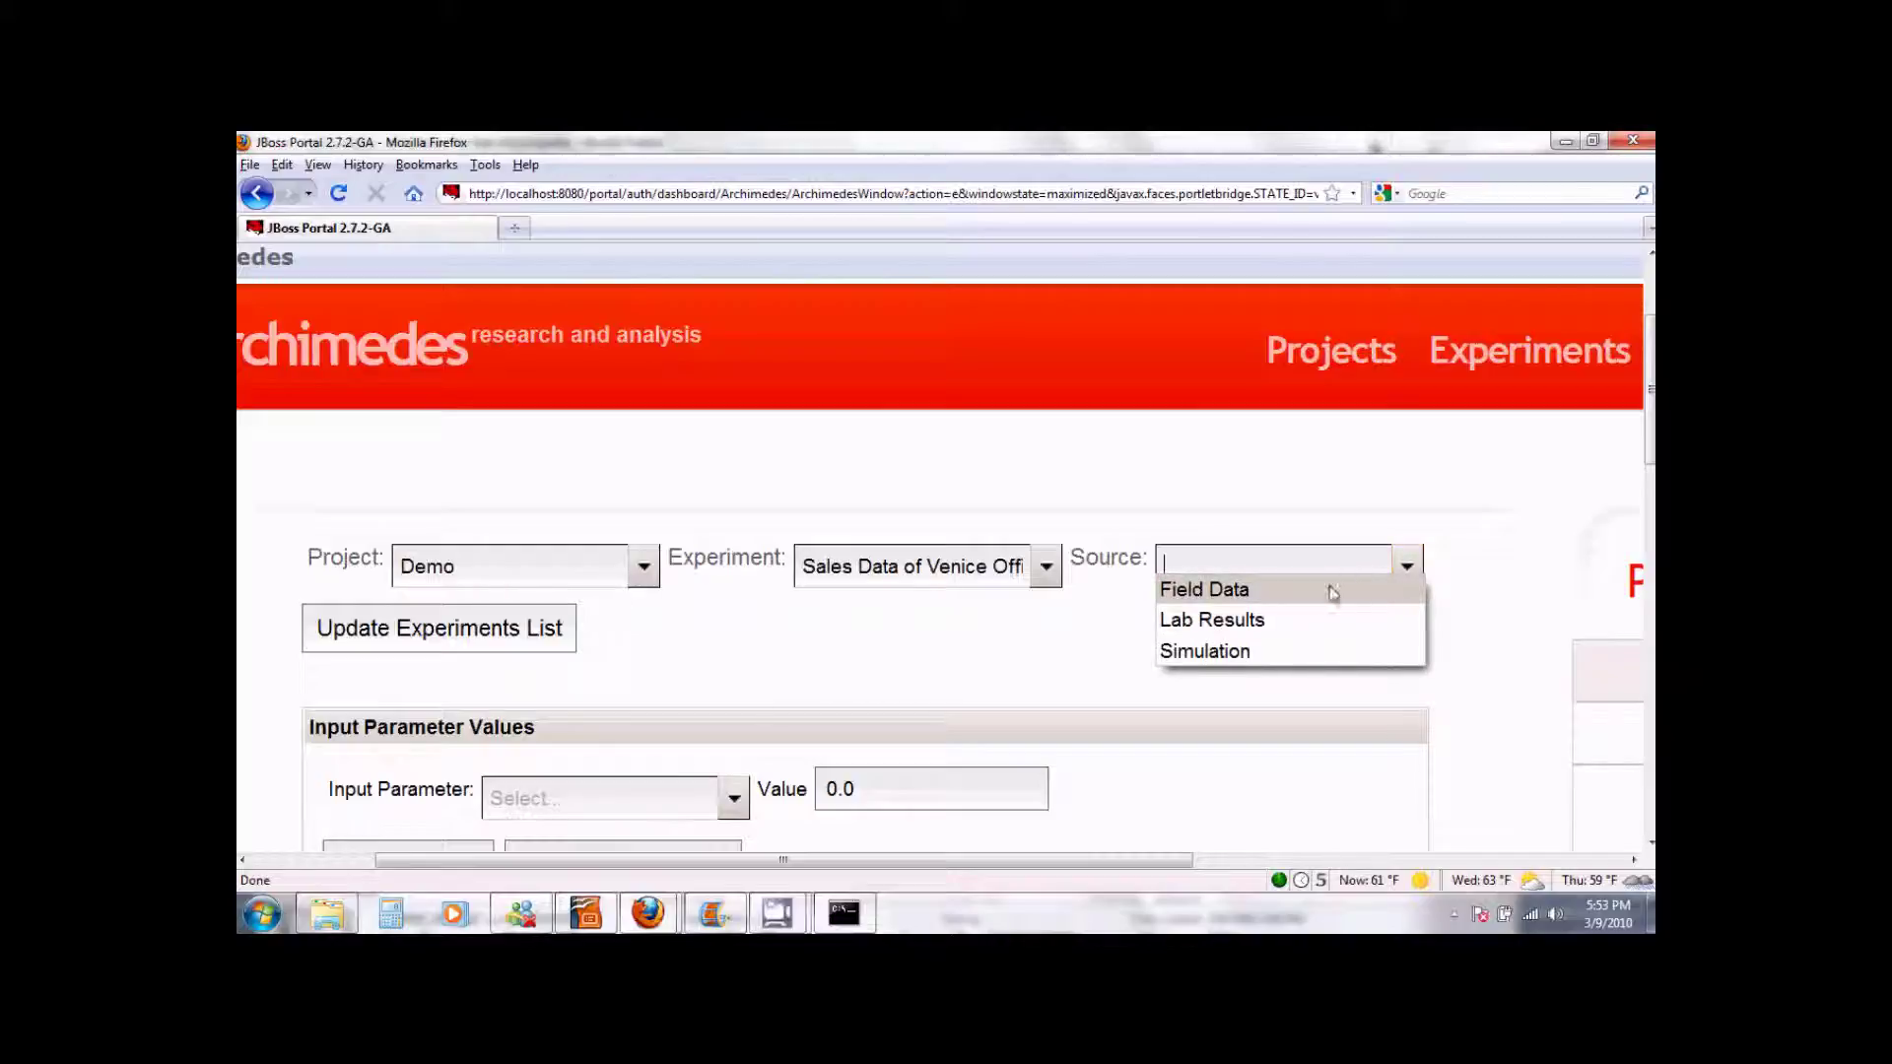
{"action": "left_click", "coordinate": [1205, 591]}
Step: Update the input parameters list and save the Location (zip code) input parameter with the value 12345
{"action": "scroll", "coordinate": [1003, 626], "scroll_direction": "down", "scroll_amount": 4}
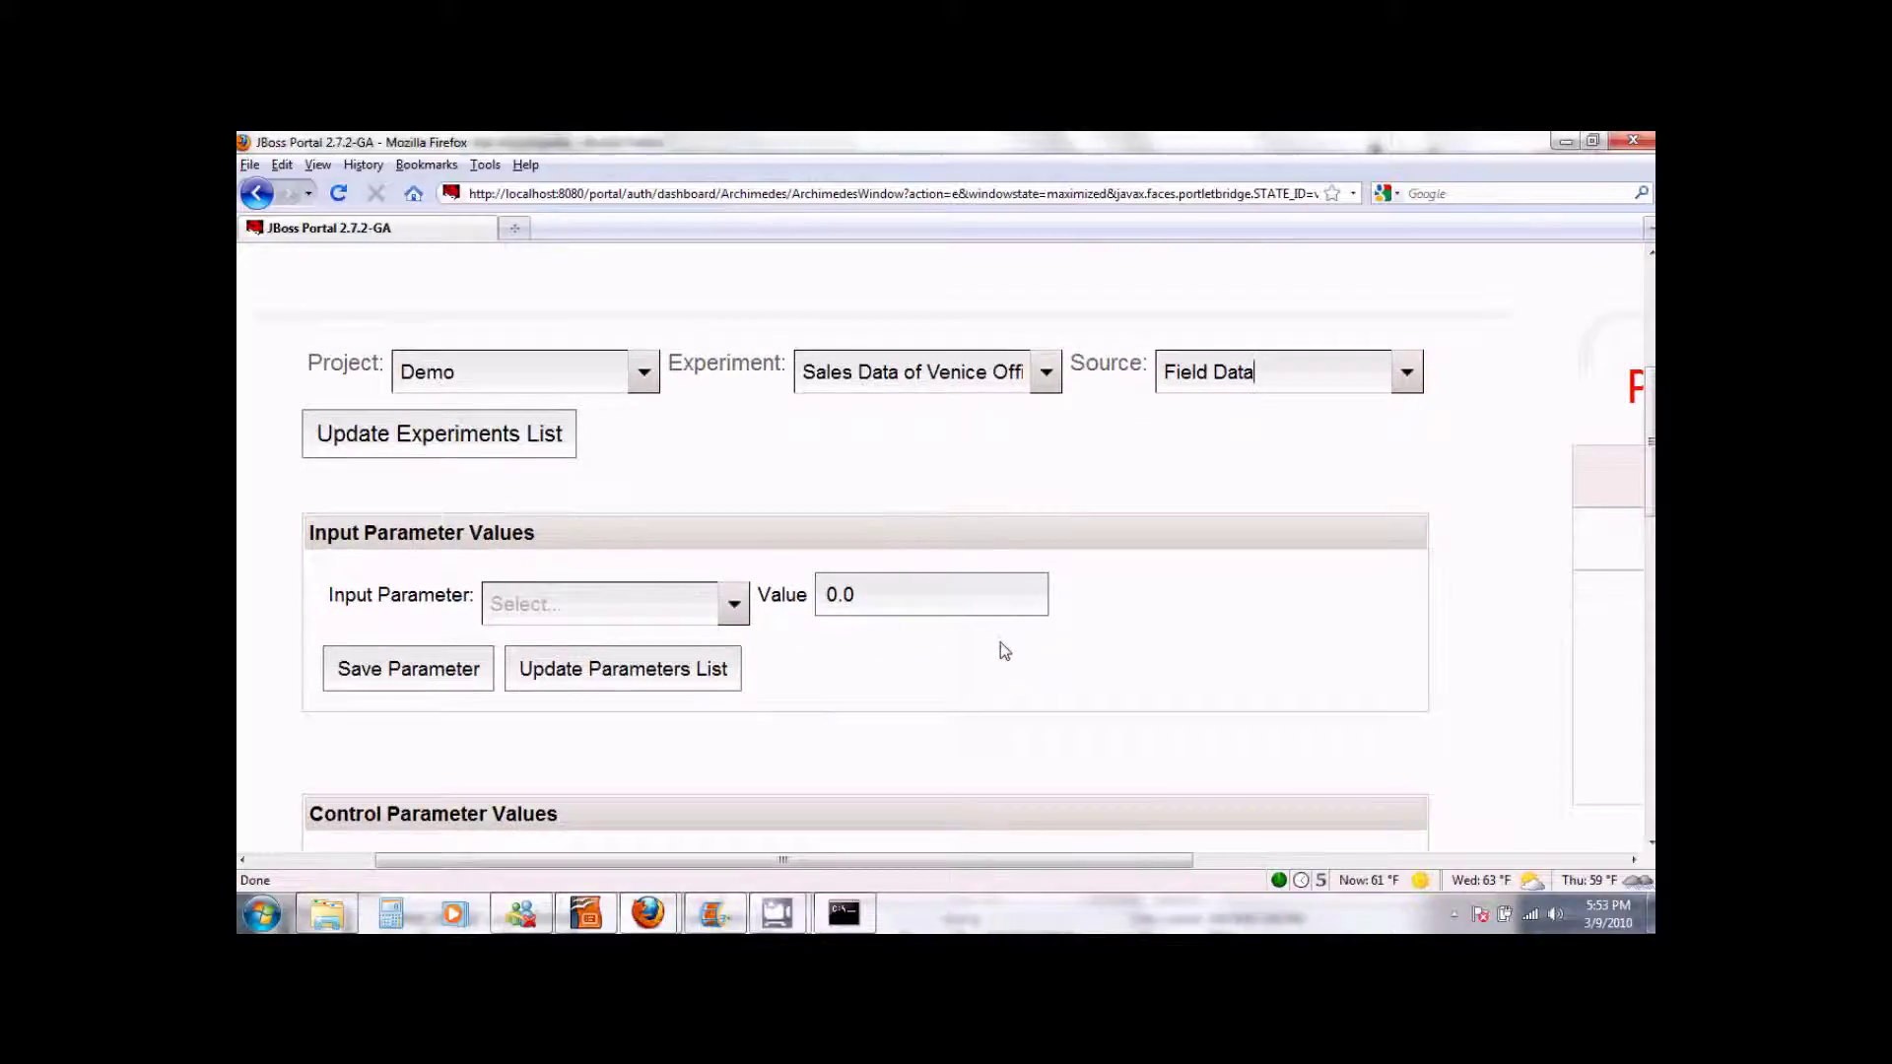
{"action": "left_click", "coordinate": [734, 604]}
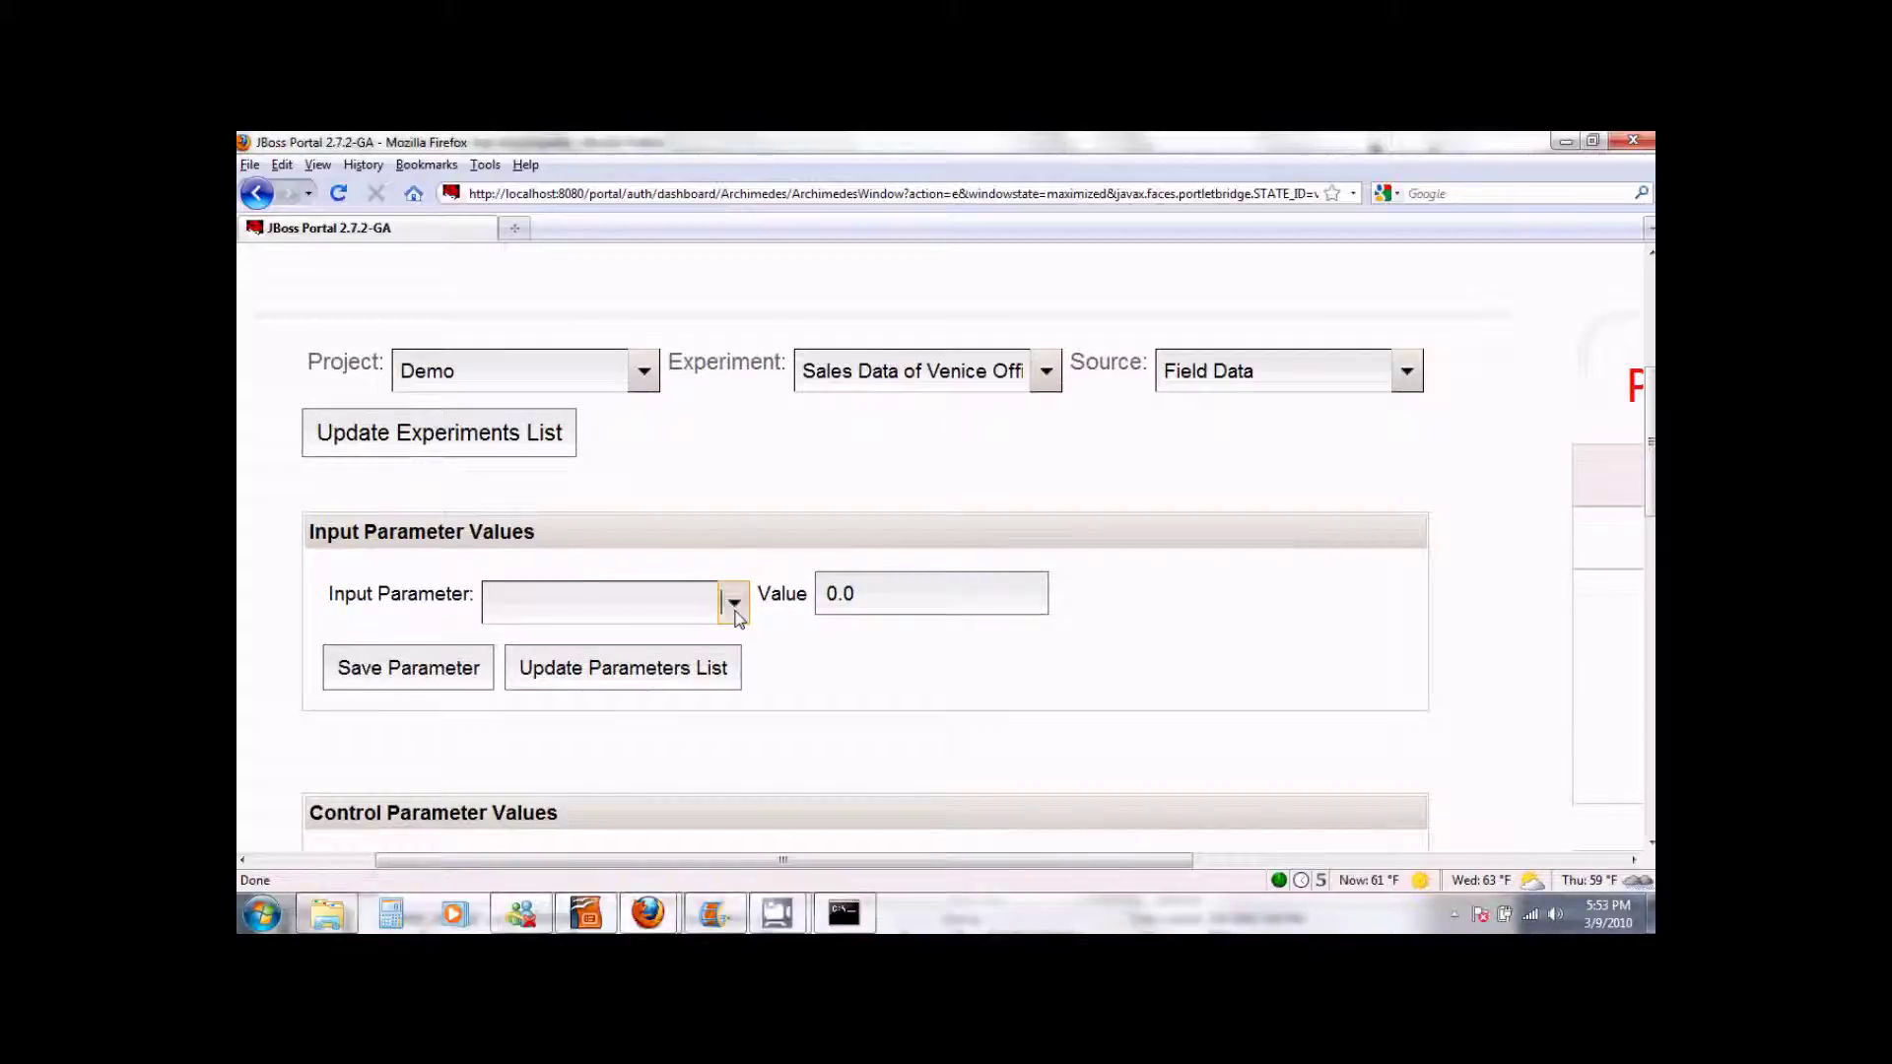
{"action": "left_click", "coordinate": [563, 674]}
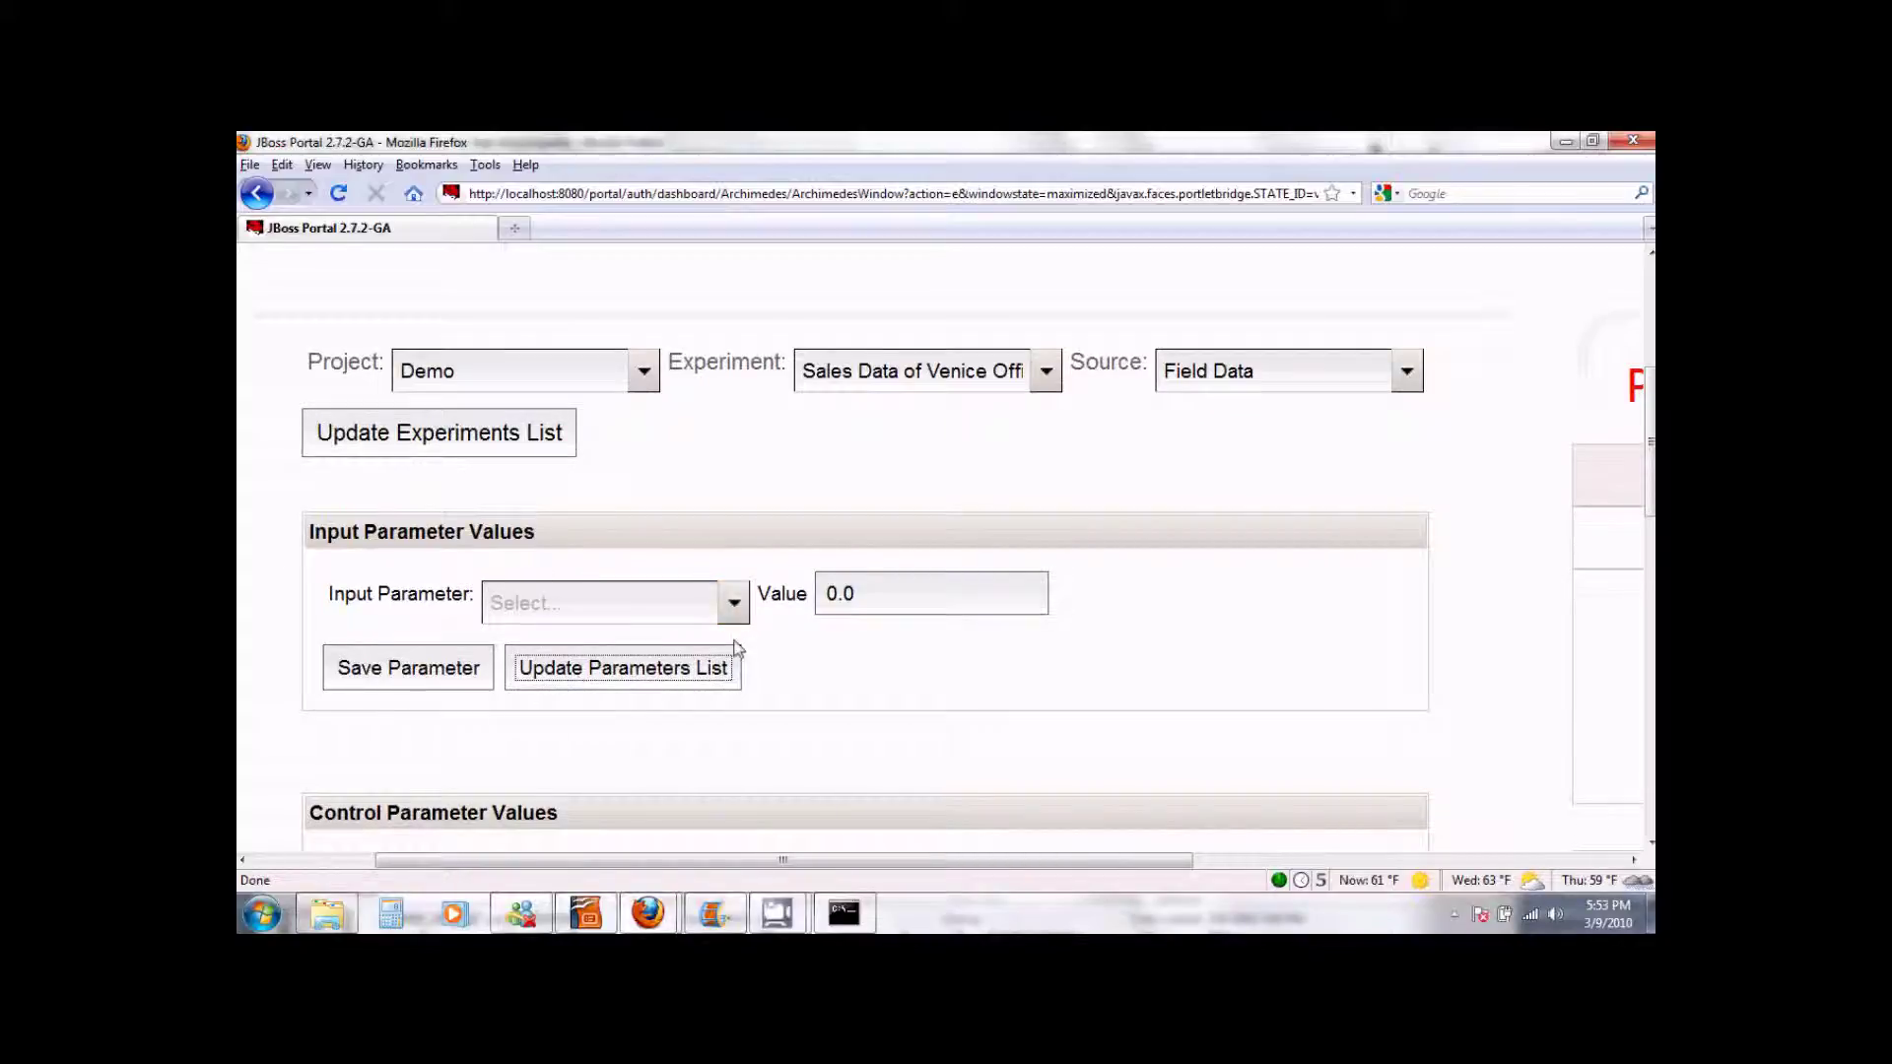
{"action": "left_click", "coordinate": [734, 605]}
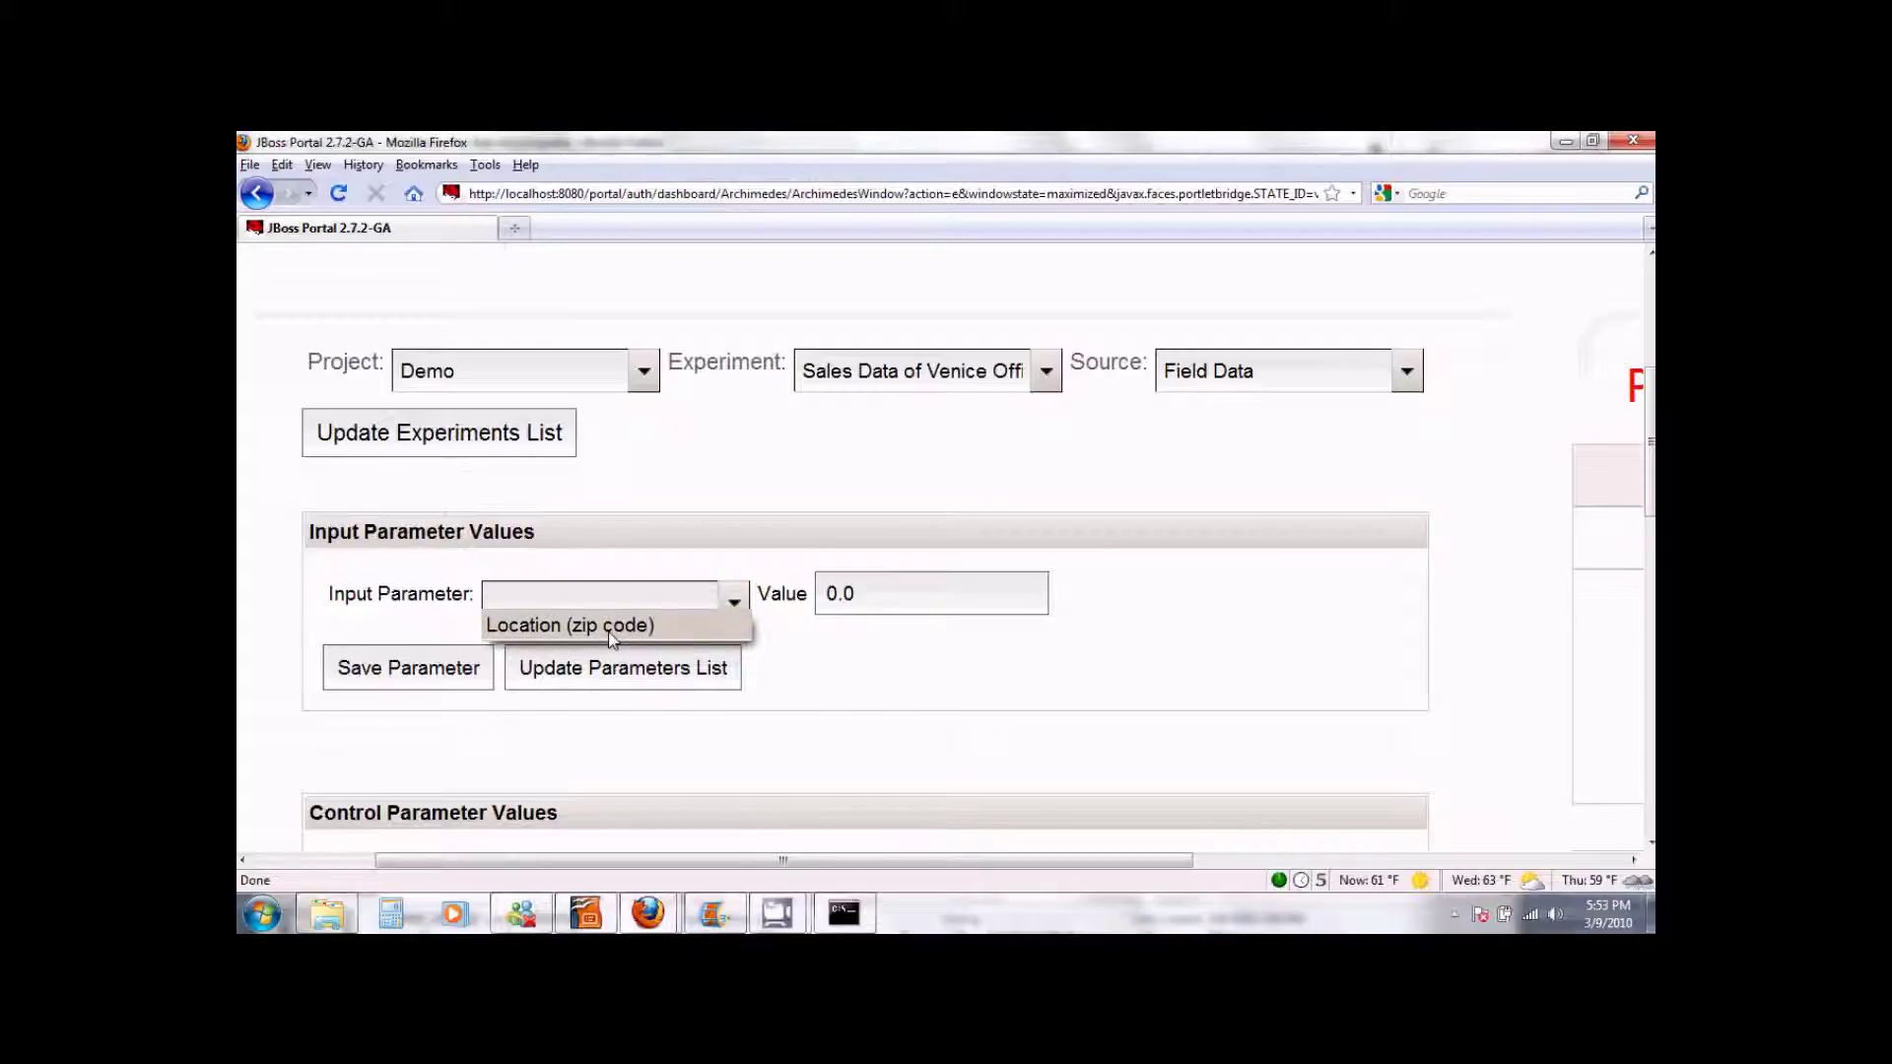
{"action": "left_click", "coordinate": [609, 636]}
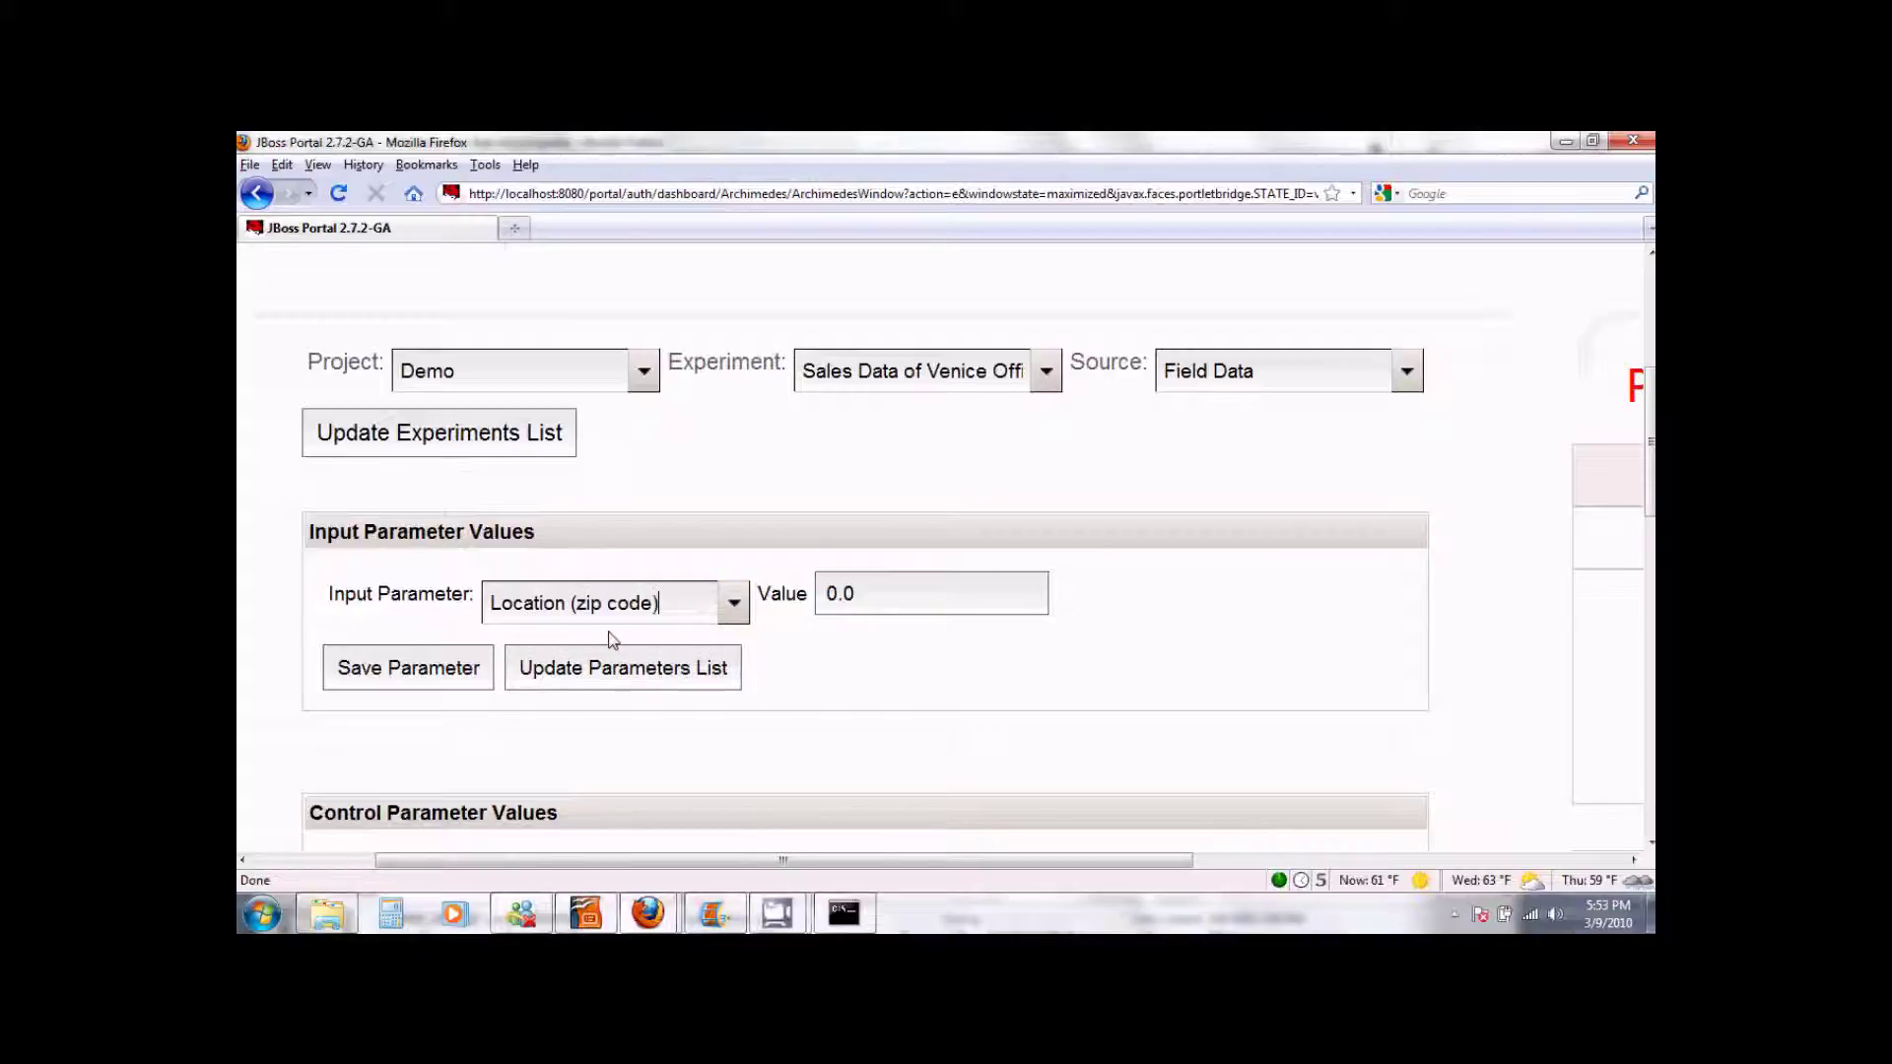
{"action": "left_click", "coordinate": [768, 602]}
{"action": "type", "text": "12345"}
{"action": "left_click", "coordinate": [437, 675]}
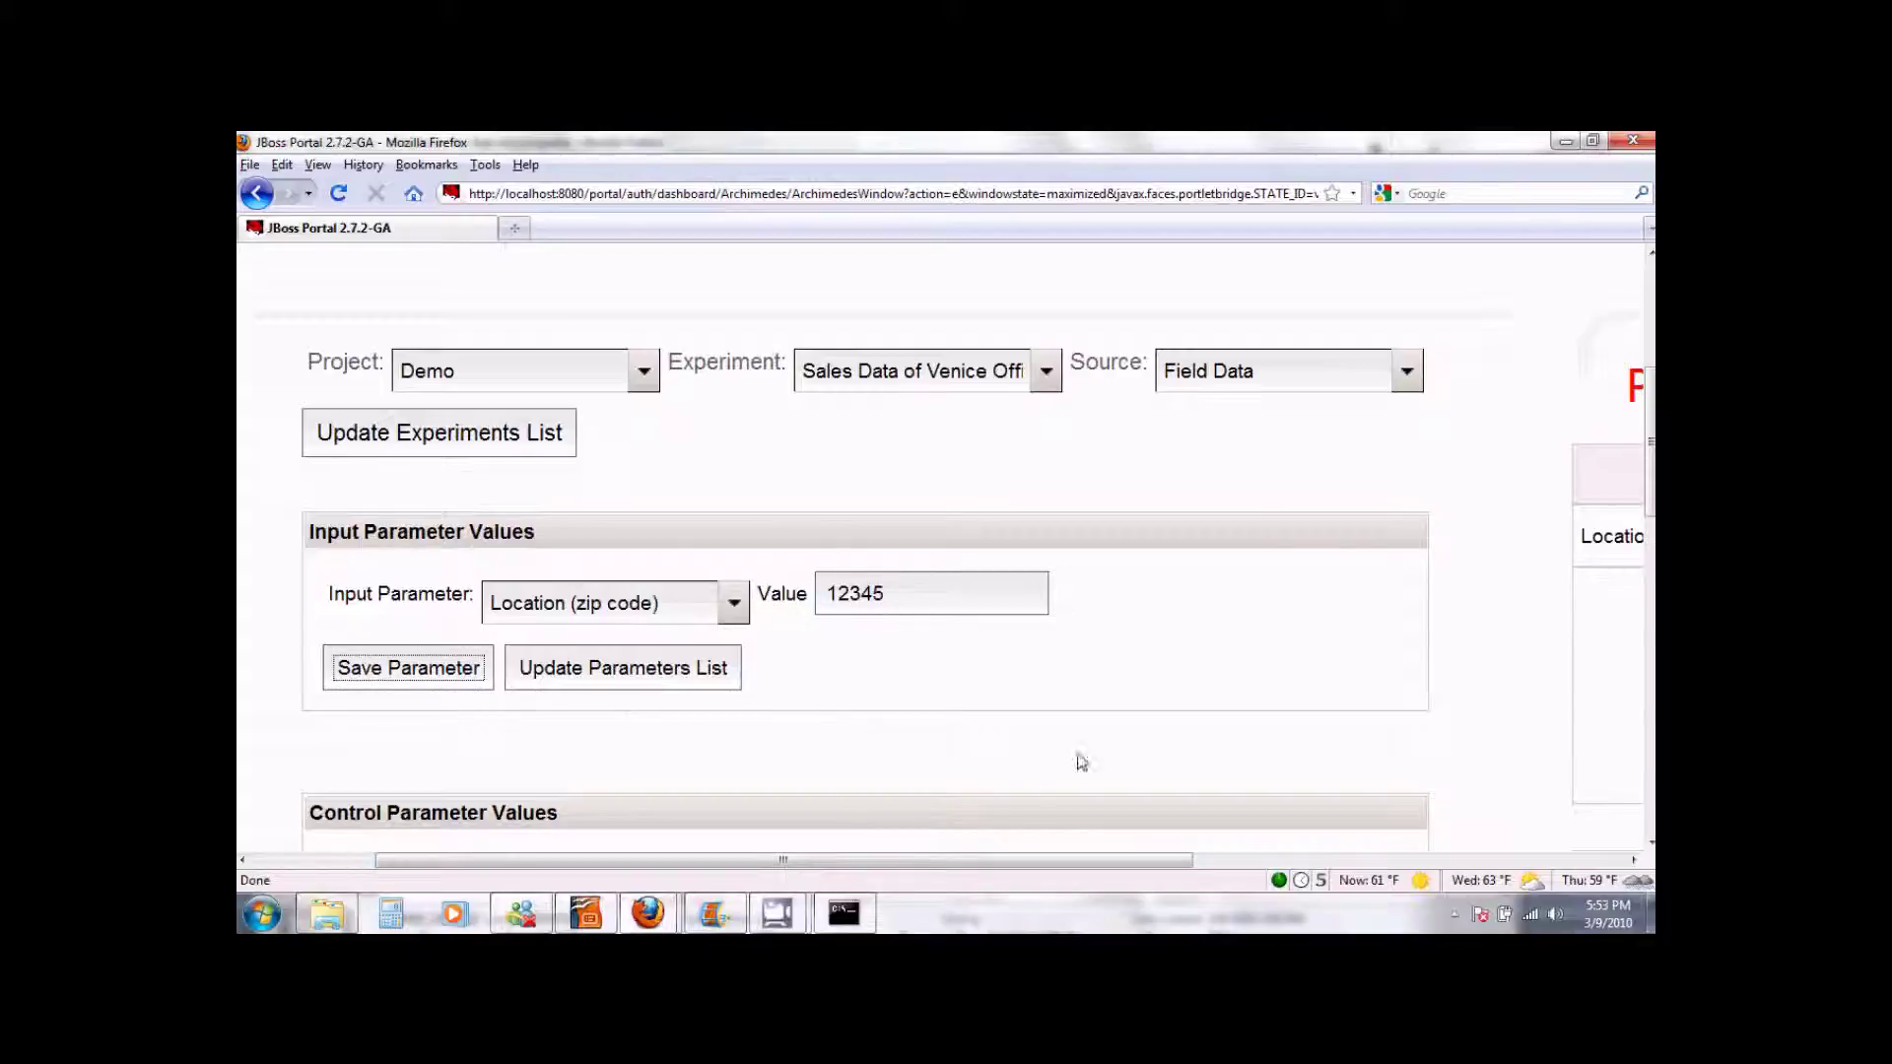
Step: Review the Parameters Entered table and the CSV upload sections for control and output parameter values
{"action": "left_click_drag", "start_coordinate": [825, 861], "coordinate": [1112, 811]}
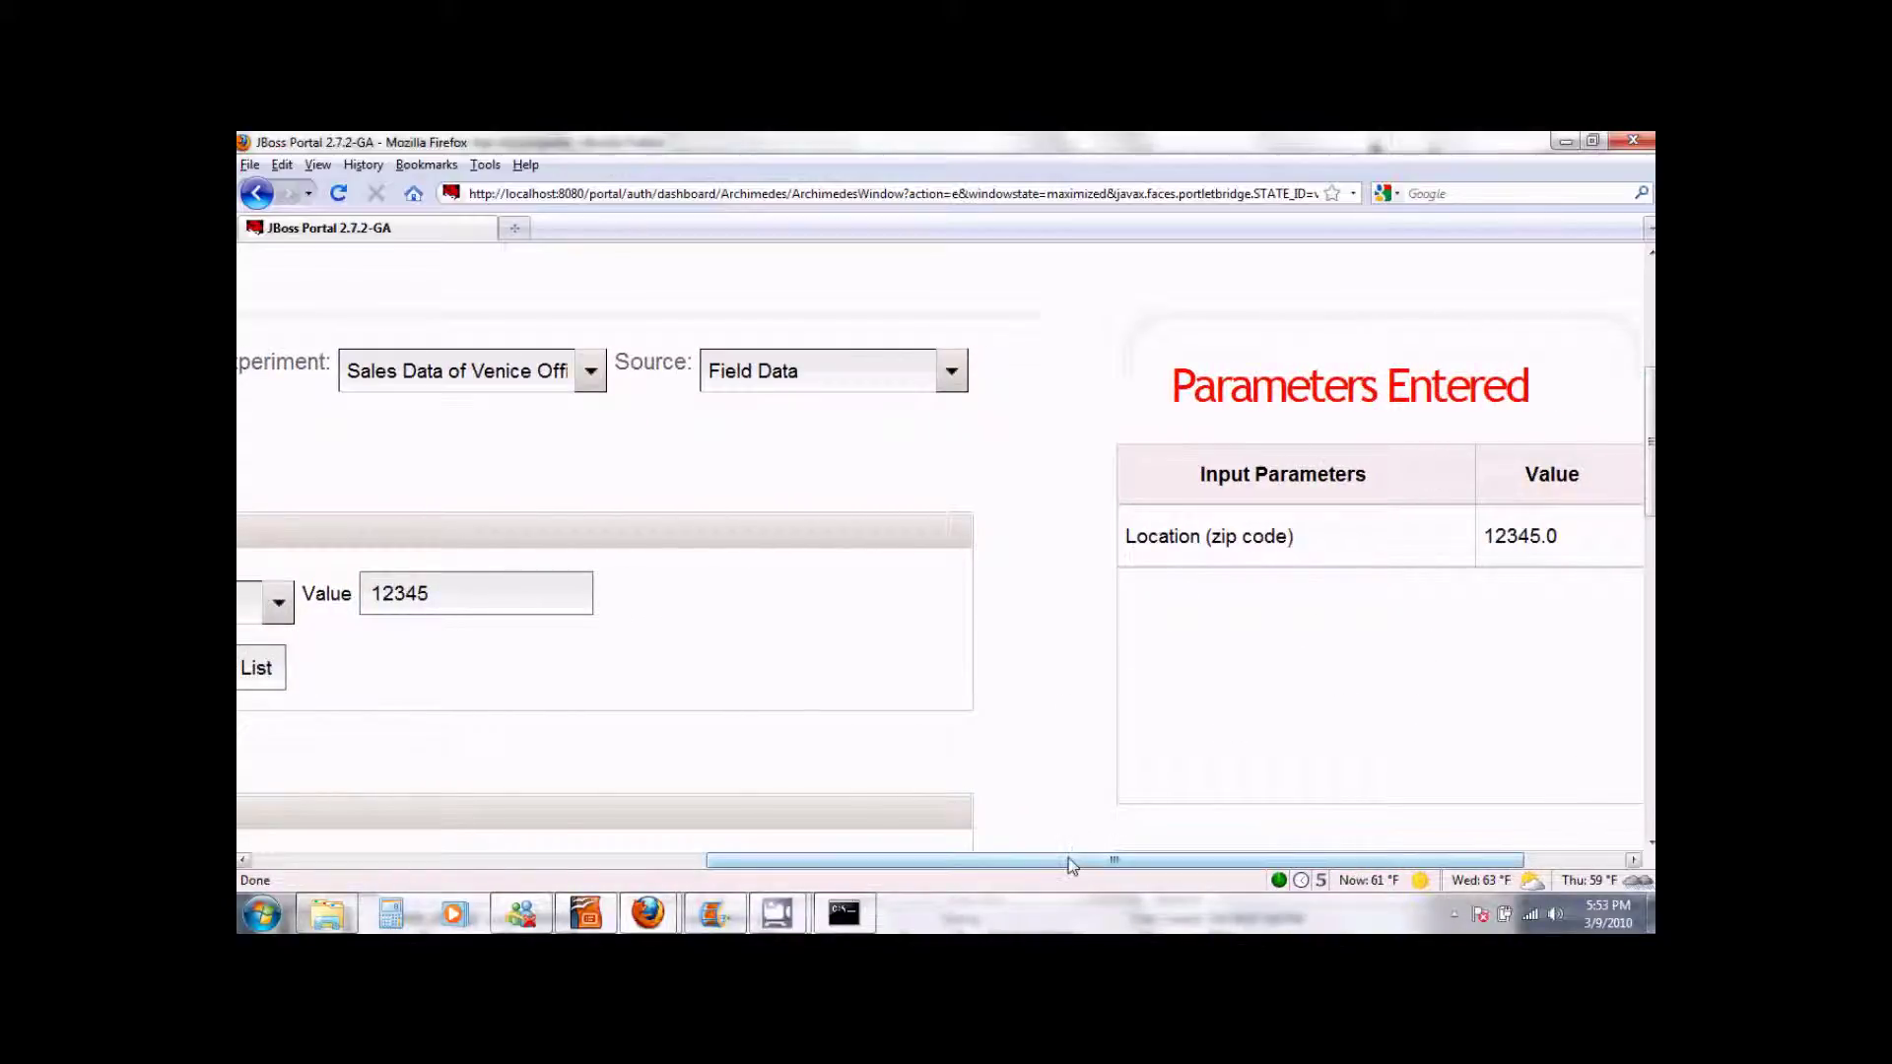
{"action": "left_click_drag", "start_coordinate": [1072, 860], "coordinate": [726, 882]}
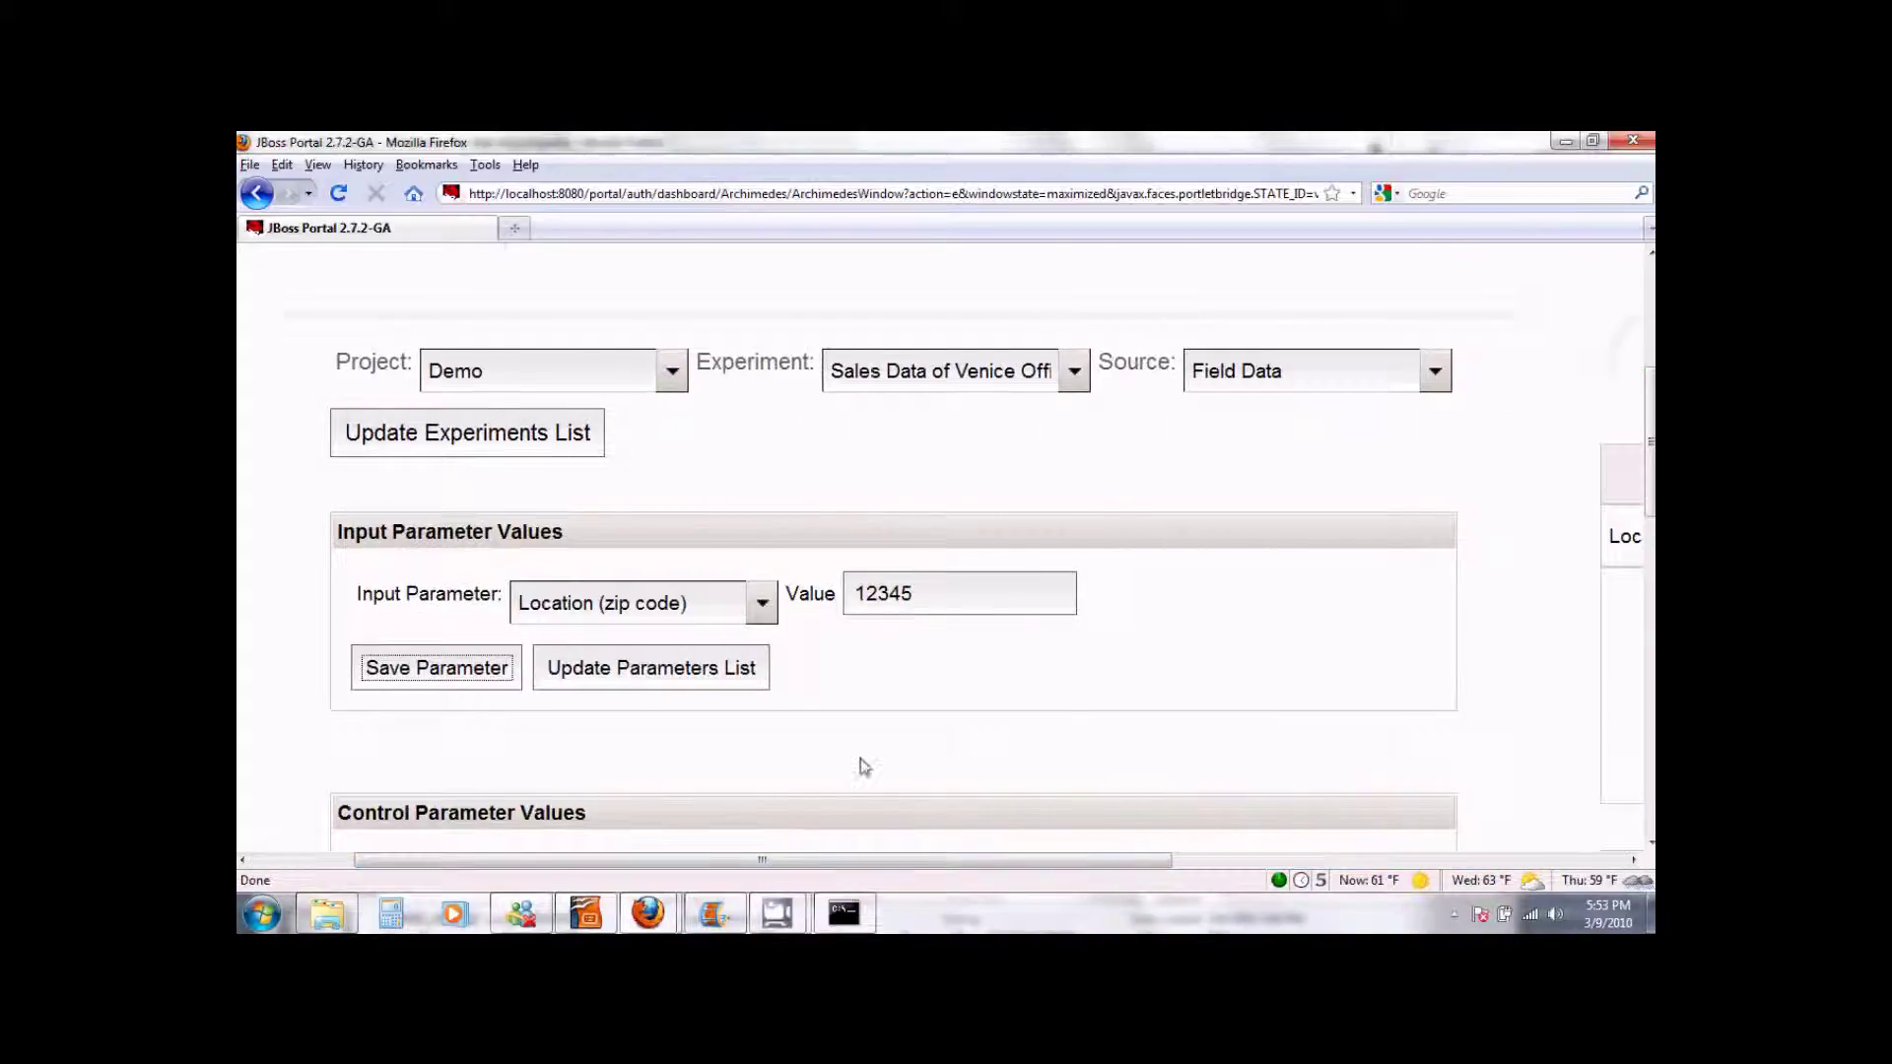
{"action": "scroll", "coordinate": [862, 766], "scroll_direction": "down", "scroll_amount": 3}
{"action": "scroll", "coordinate": [860, 768], "scroll_direction": "down", "scroll_amount": 2}
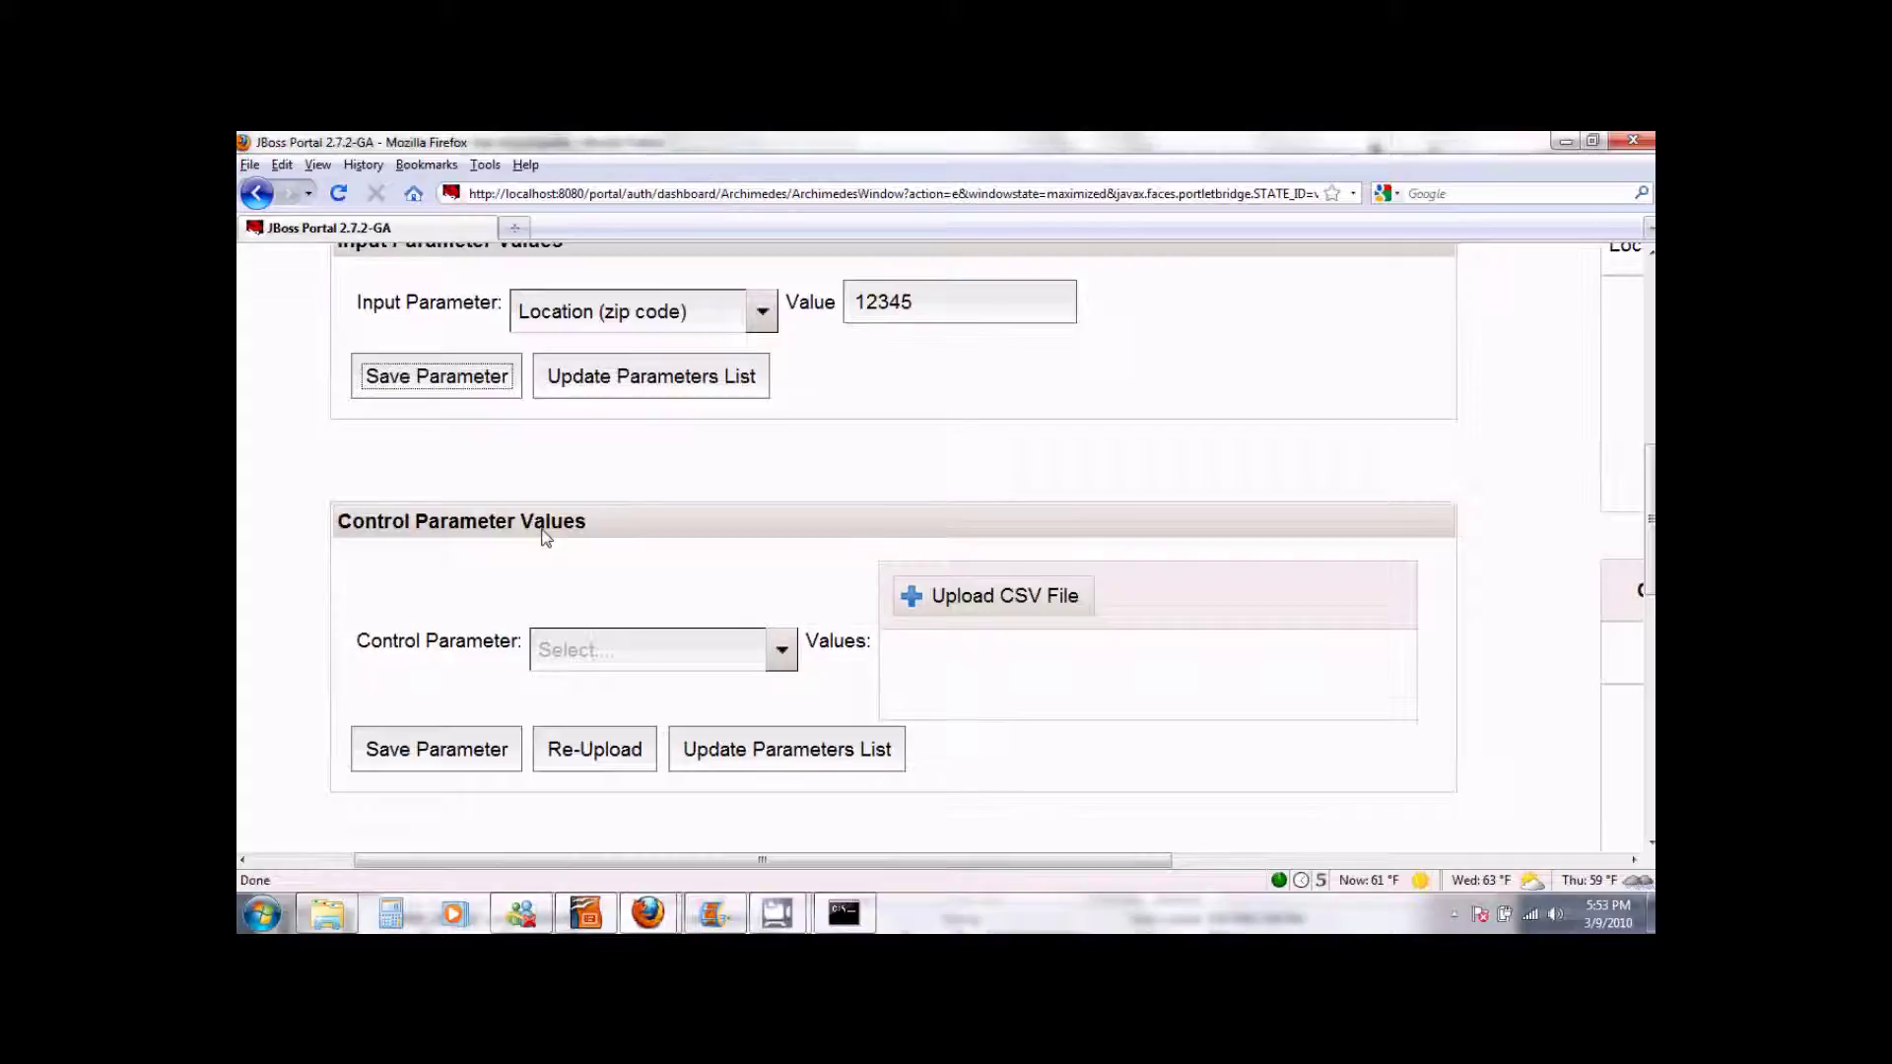
{"action": "scroll", "coordinate": [543, 538], "scroll_direction": "down", "scroll_amount": 6}
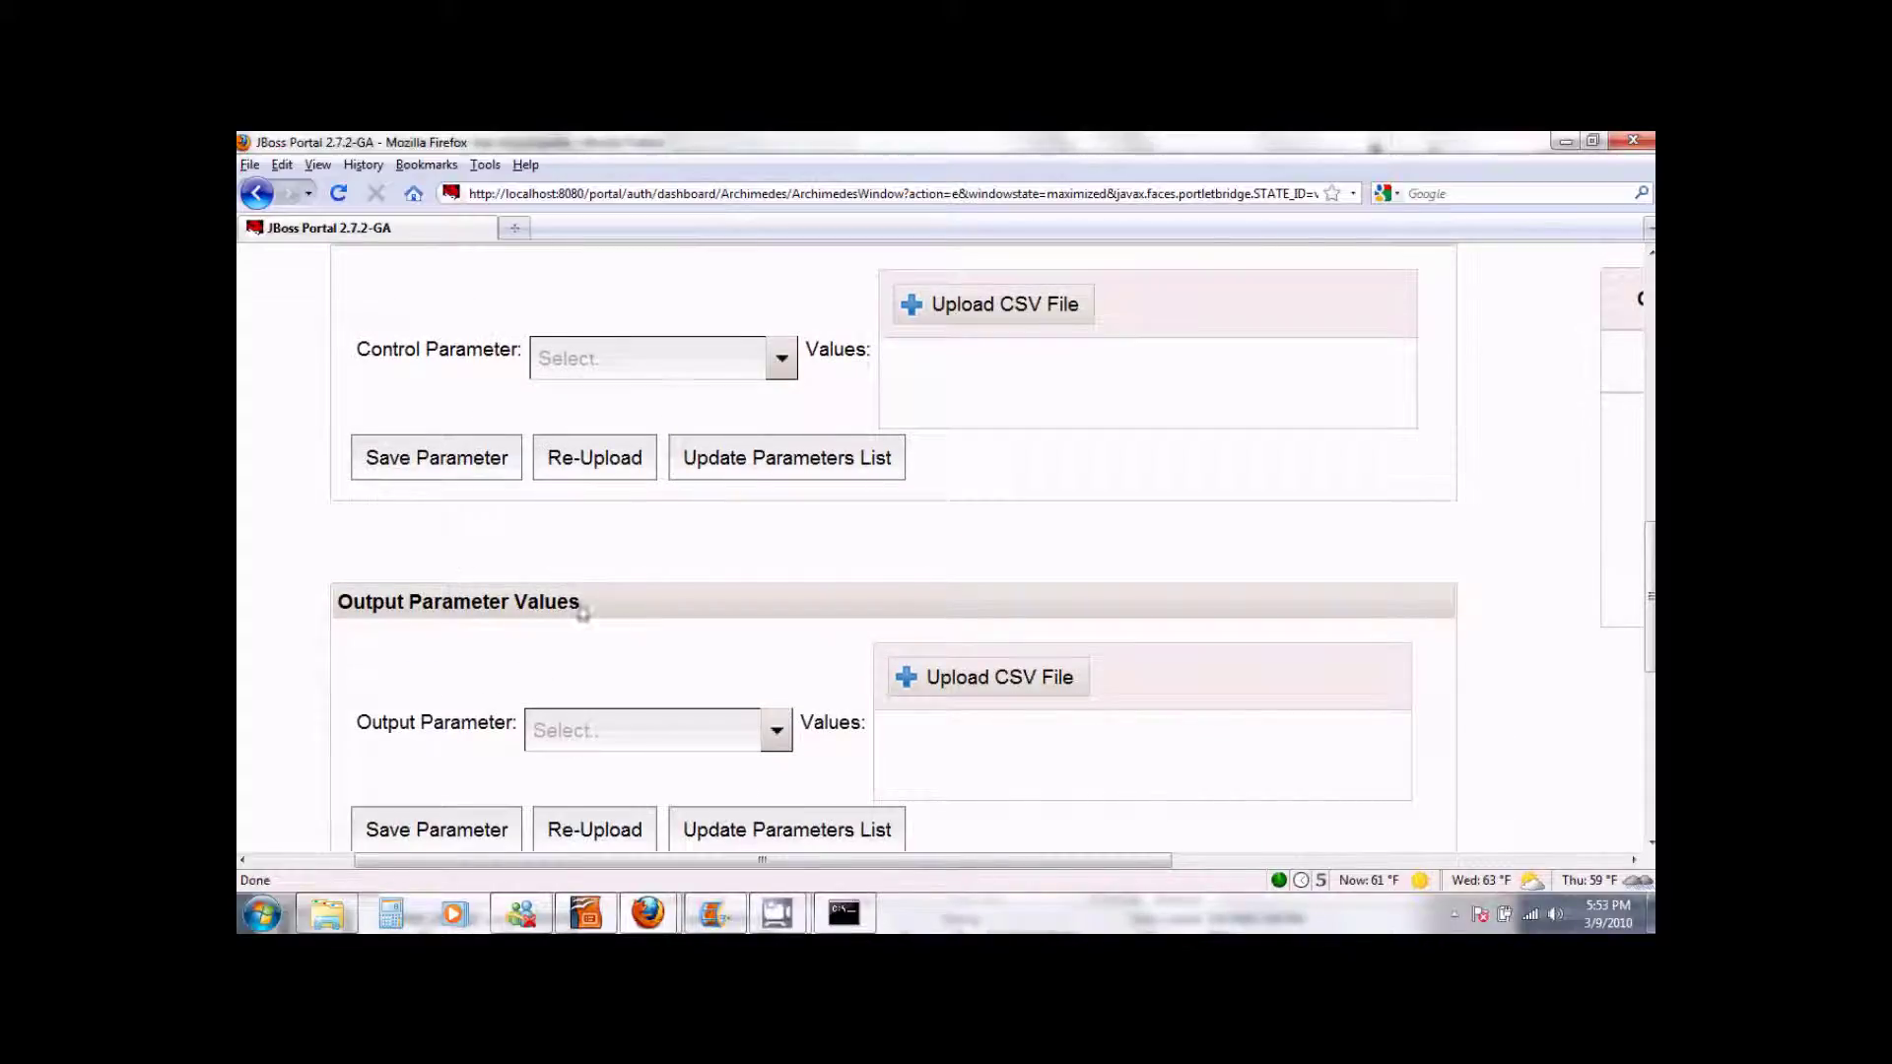
{"action": "scroll", "coordinate": [826, 580], "scroll_direction": "up", "scroll_amount": 2}
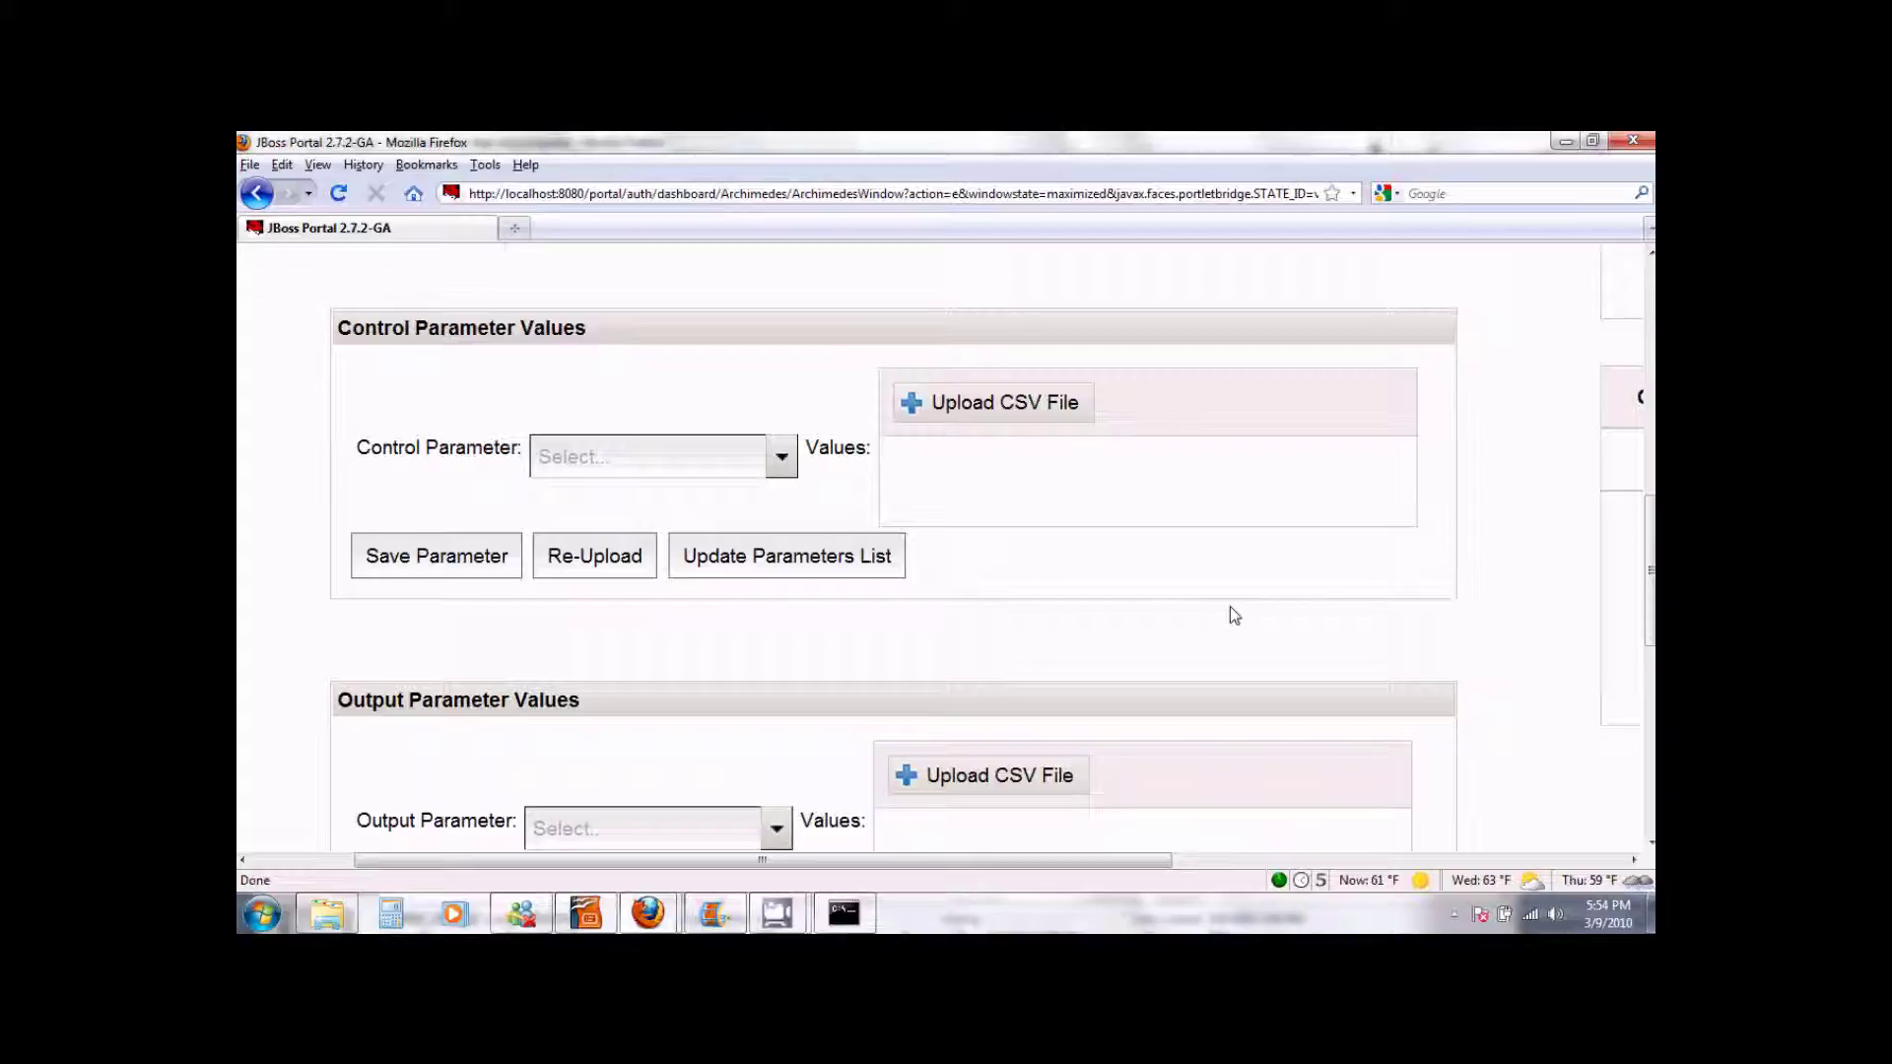
{"action": "scroll", "coordinate": [1131, 602], "scroll_direction": "down", "scroll_amount": 2}
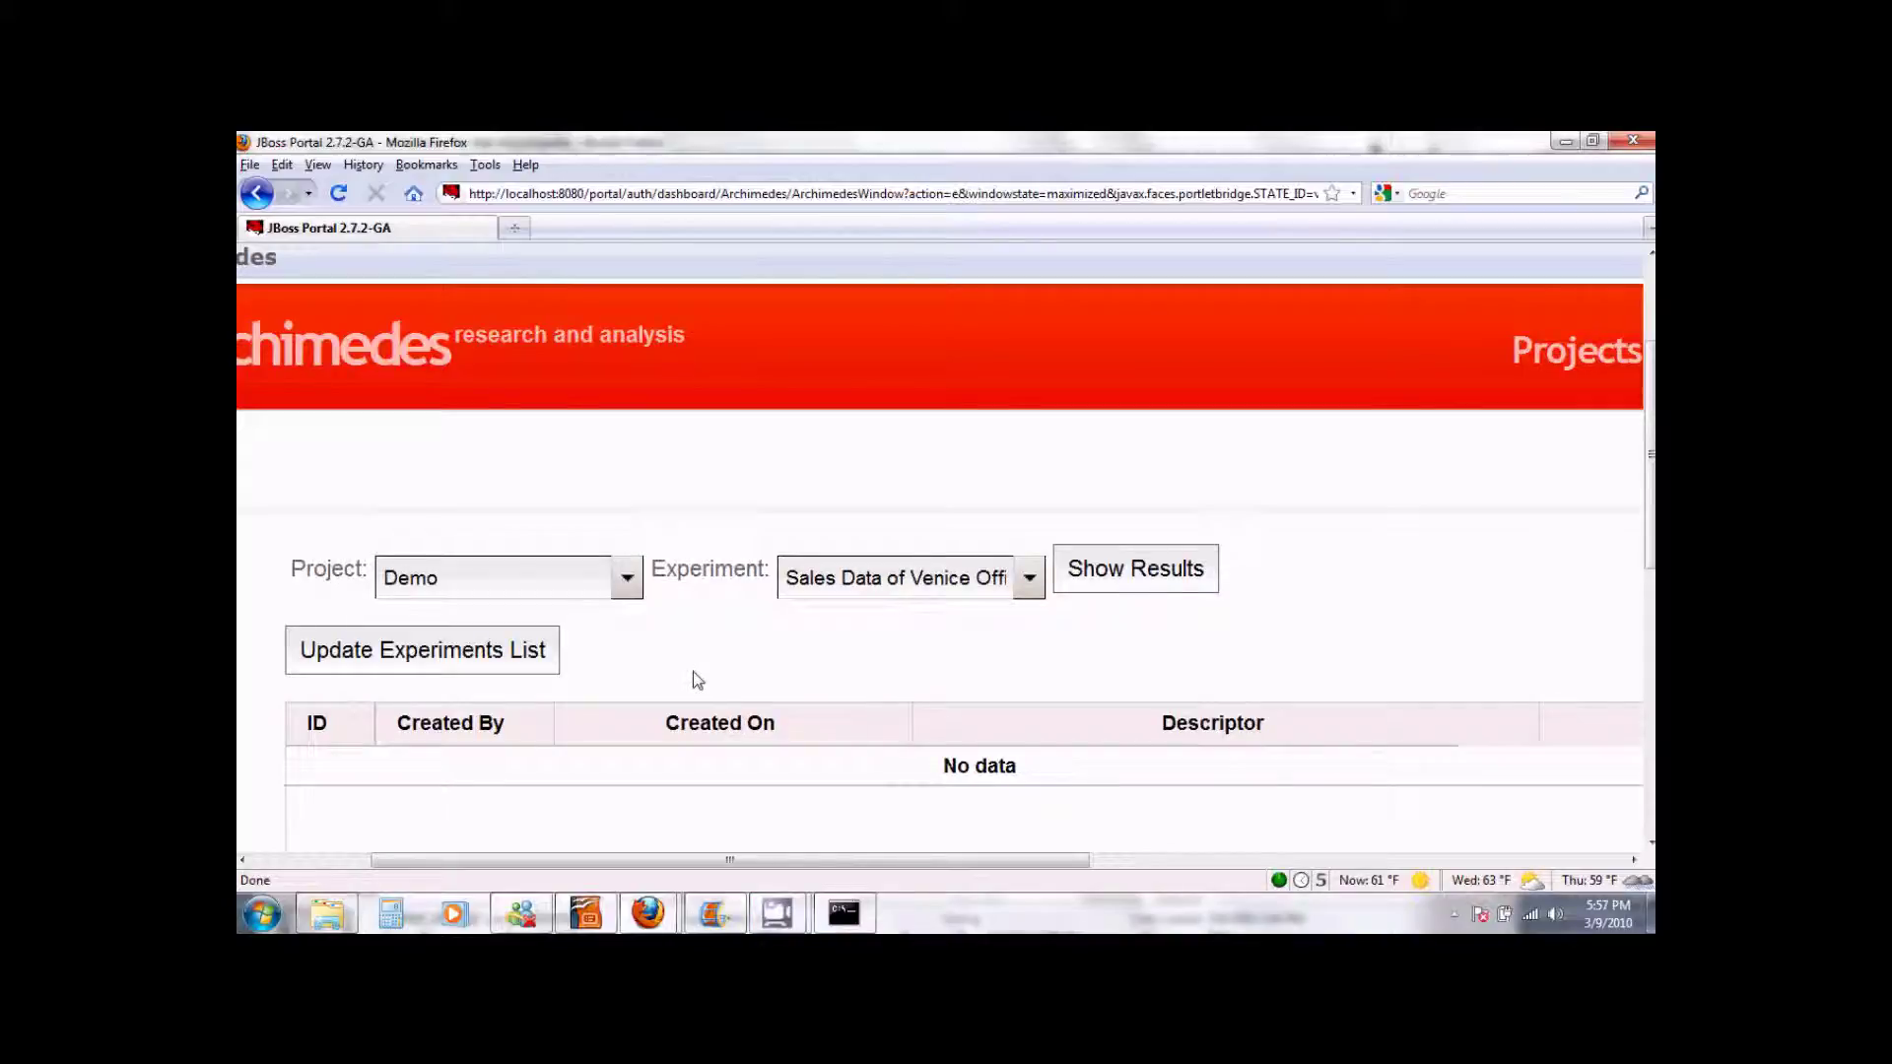
Step: Show the stored results of the Windmill experiment in the Demo project
{"action": "left_click", "coordinate": [624, 580]}
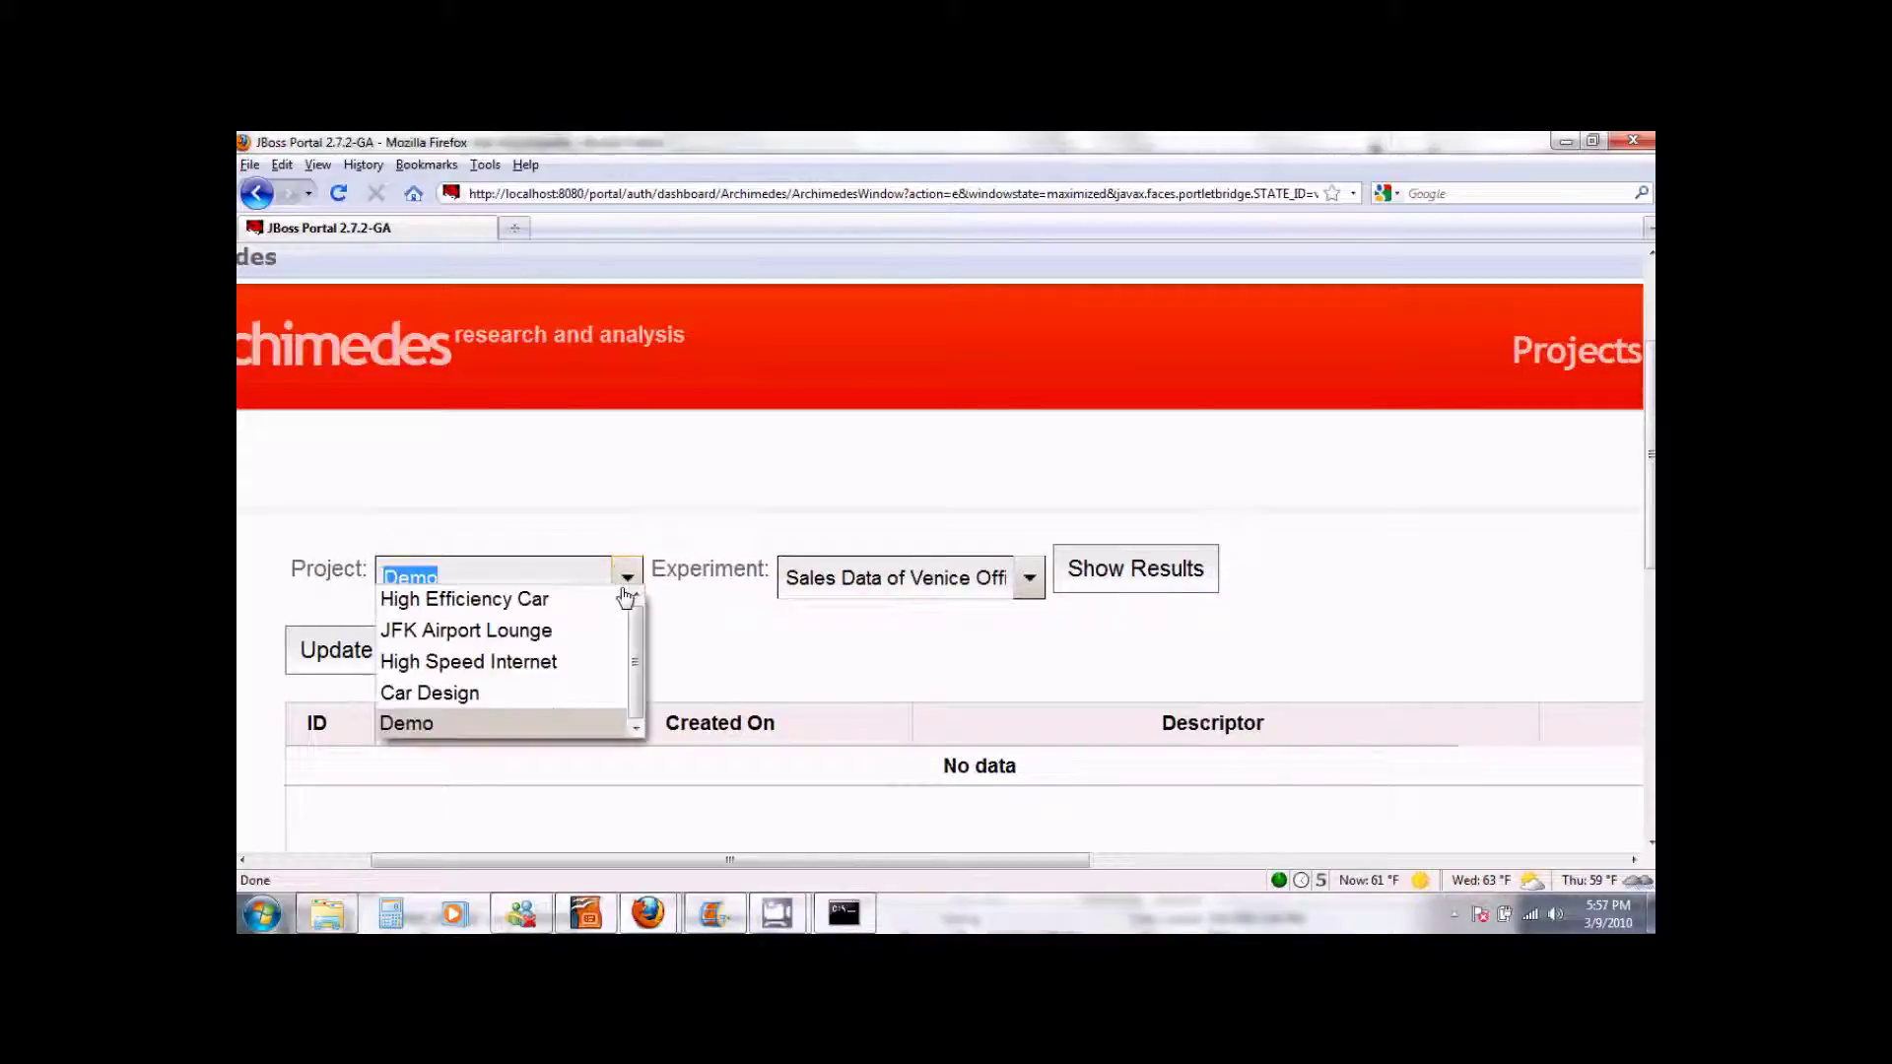
{"action": "left_click", "coordinate": [569, 723]}
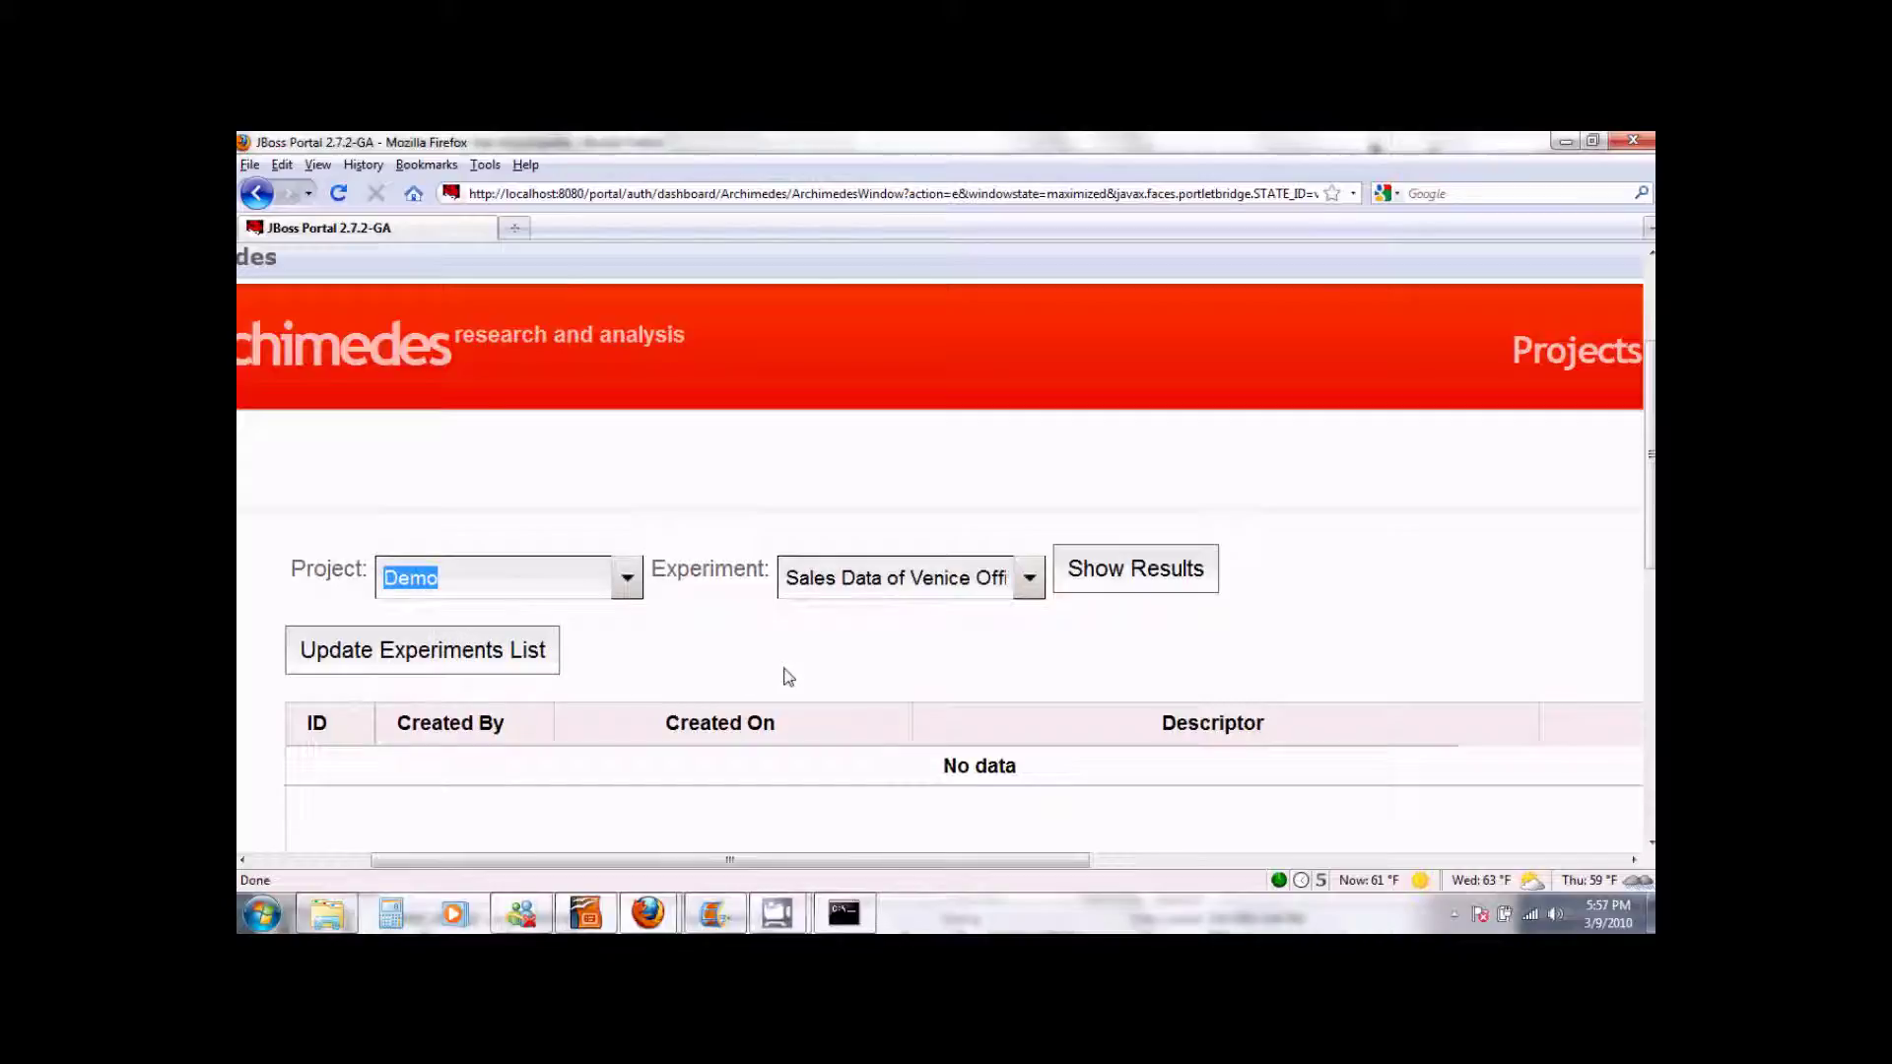
{"action": "left_click", "coordinate": [1029, 581]}
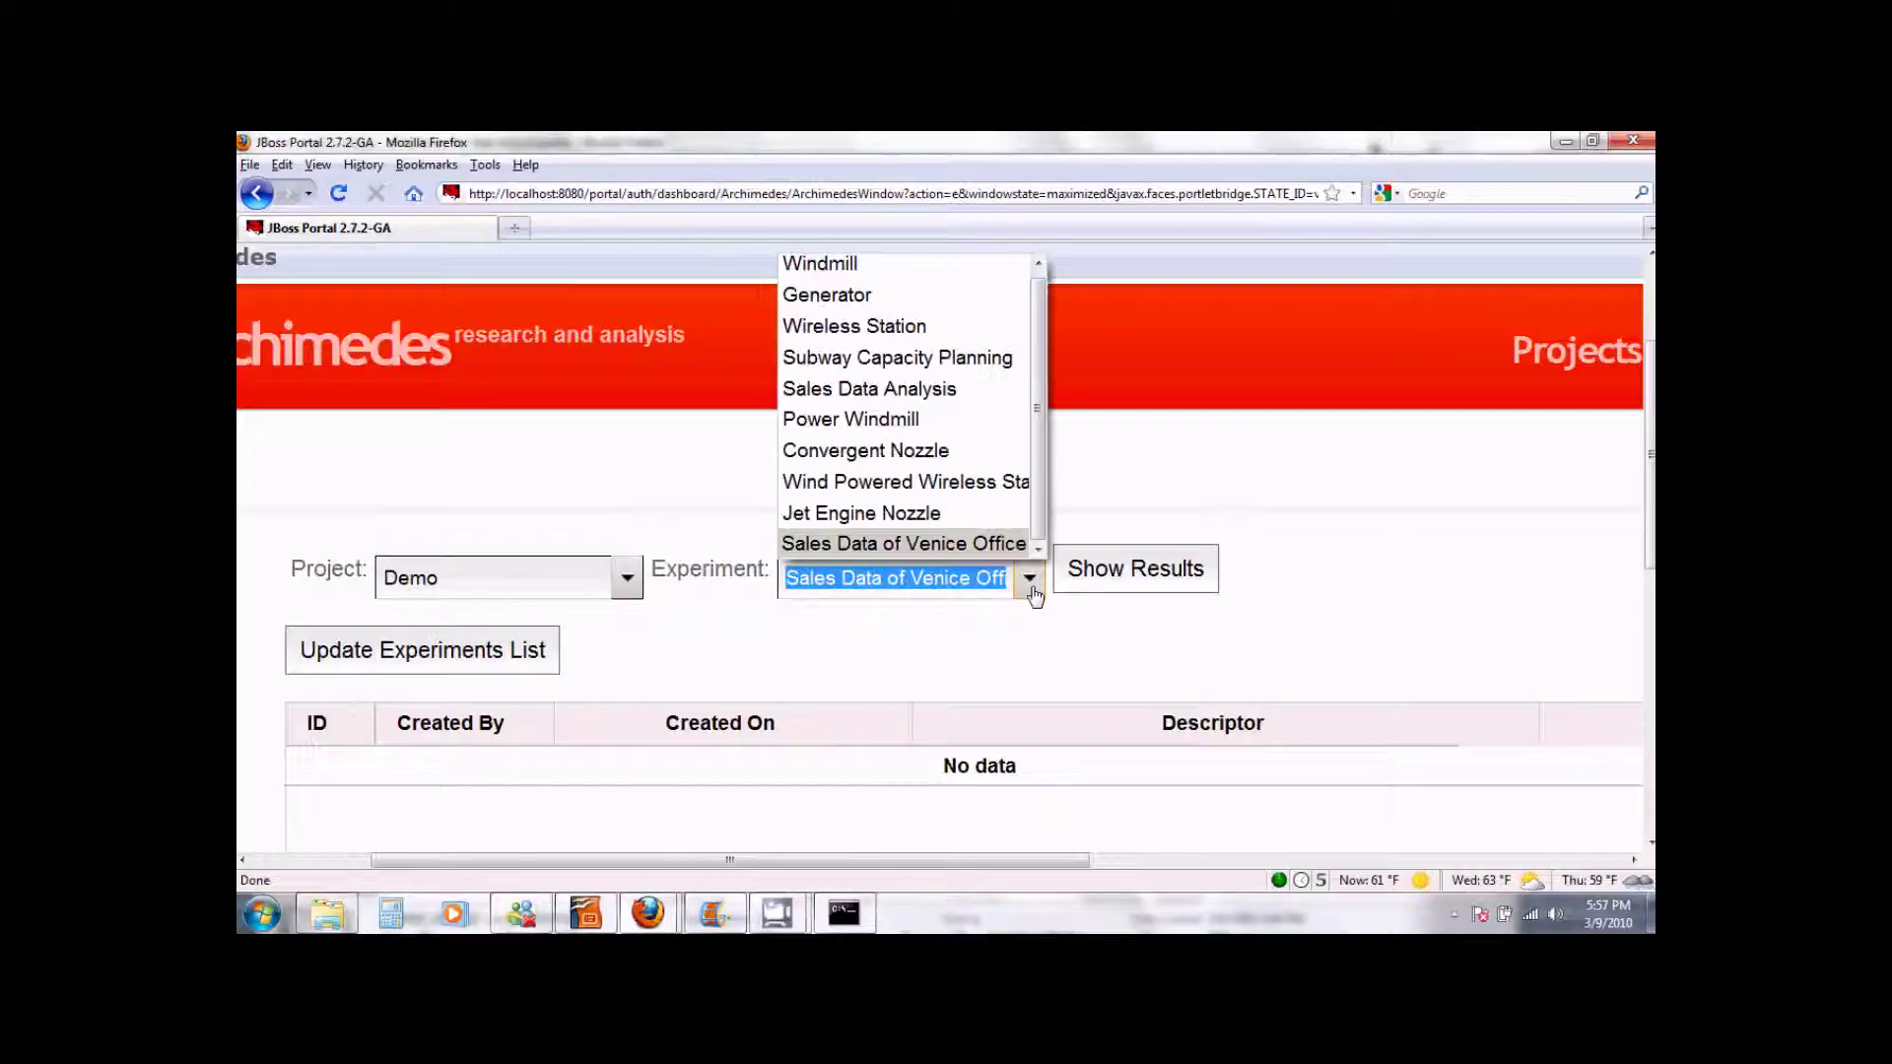
{"action": "scroll", "coordinate": [917, 326], "scroll_direction": "up", "scroll_amount": 1}
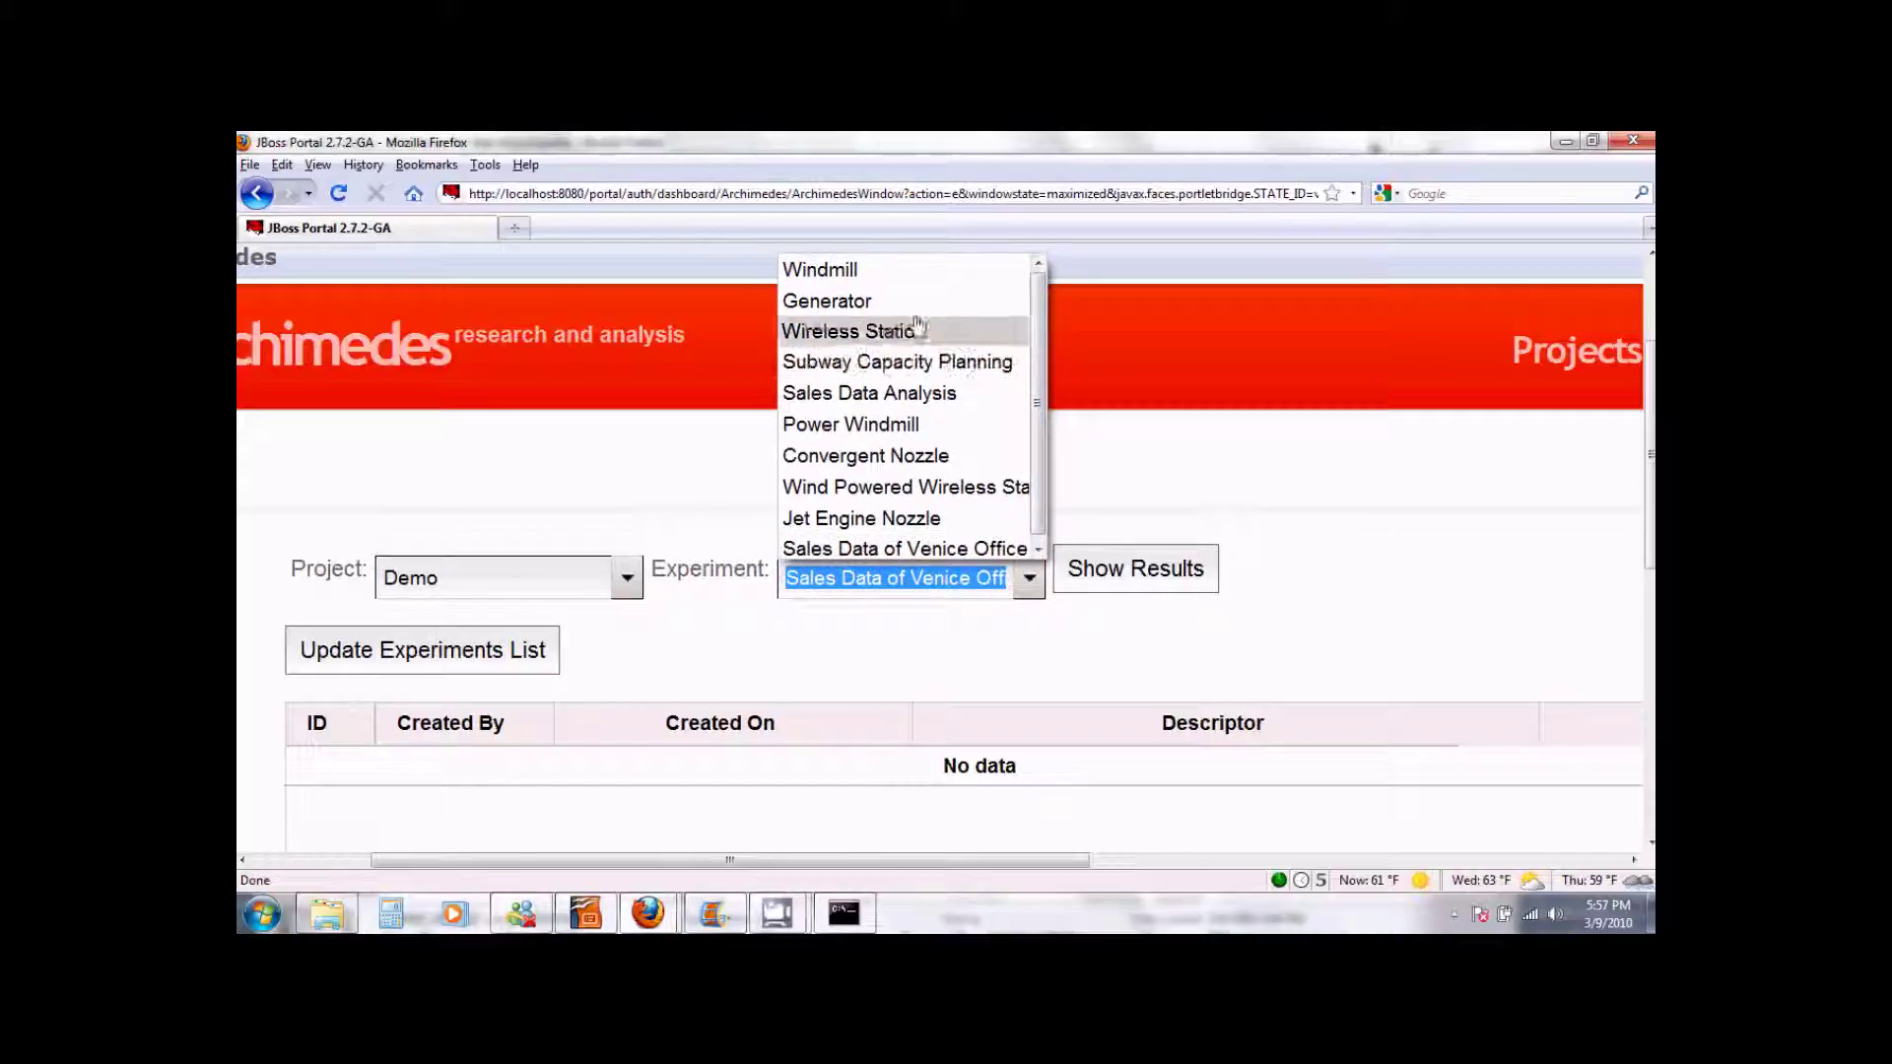
{"action": "left_click", "coordinate": [825, 283]}
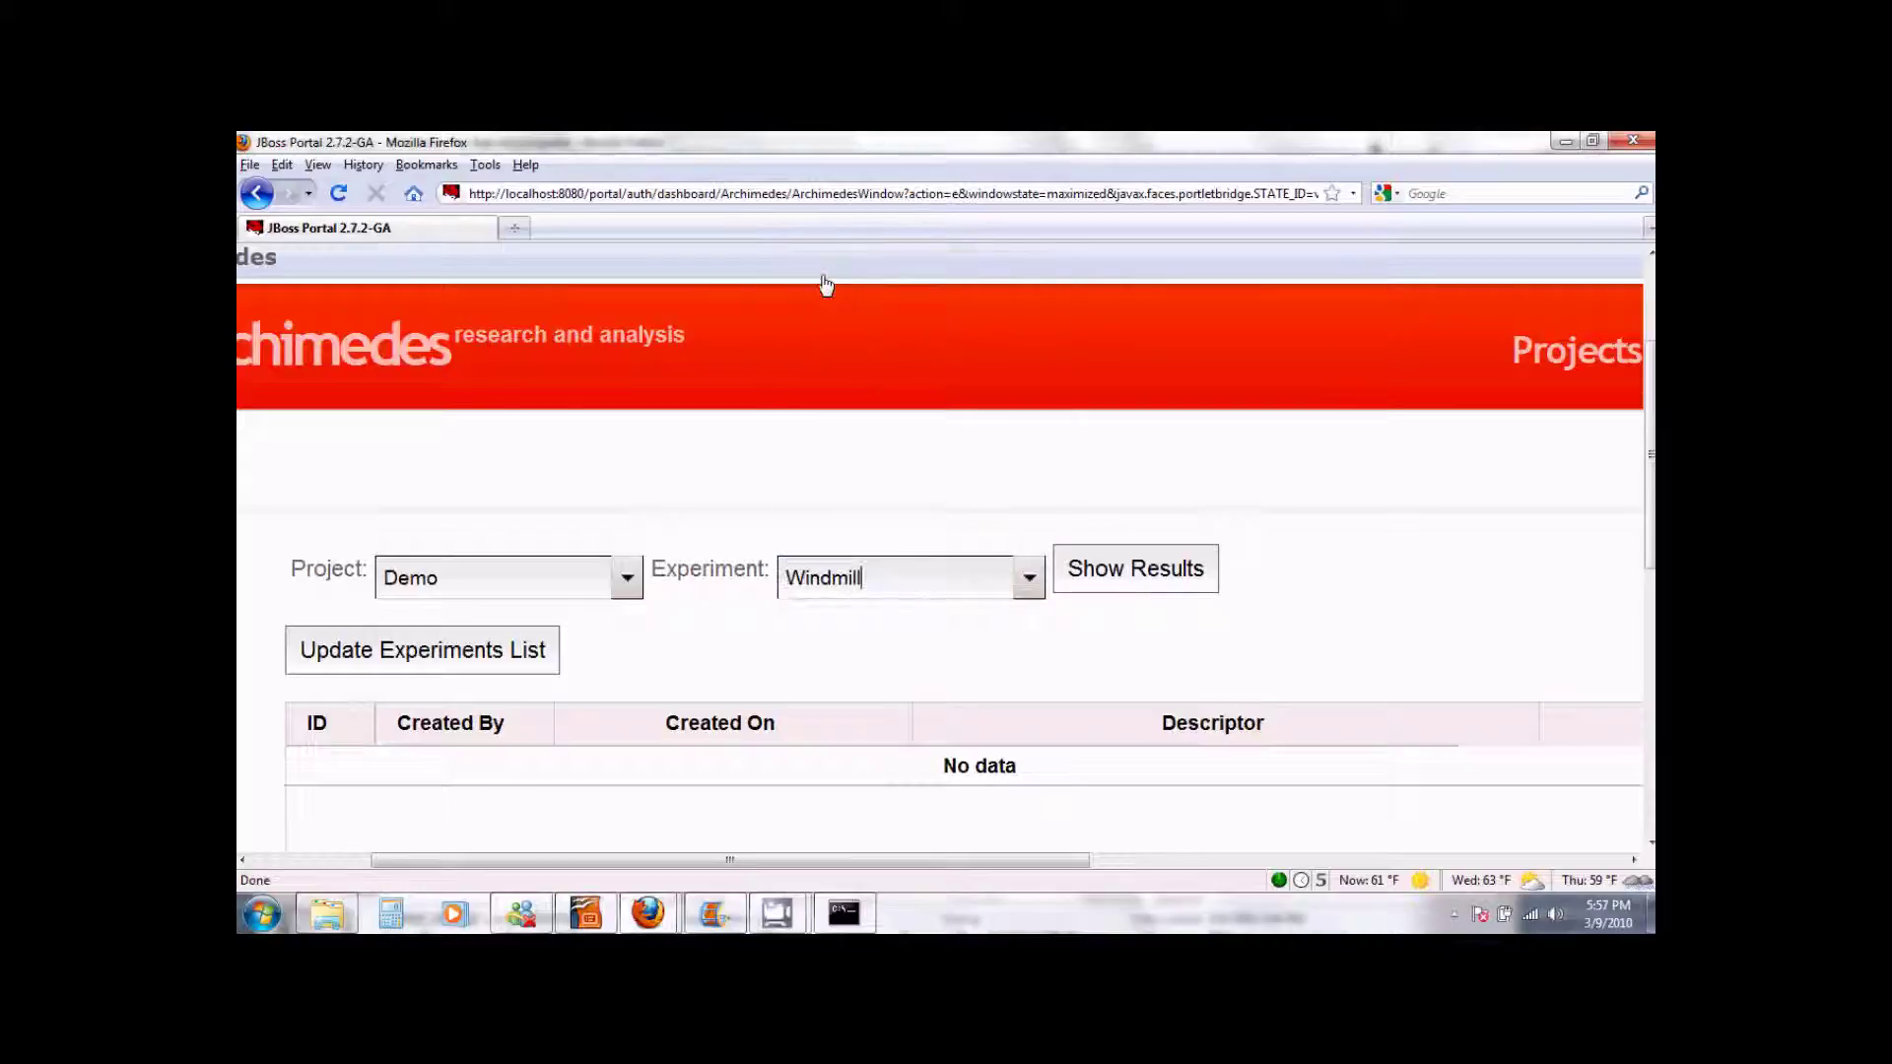
{"action": "left_click", "coordinate": [1137, 574]}
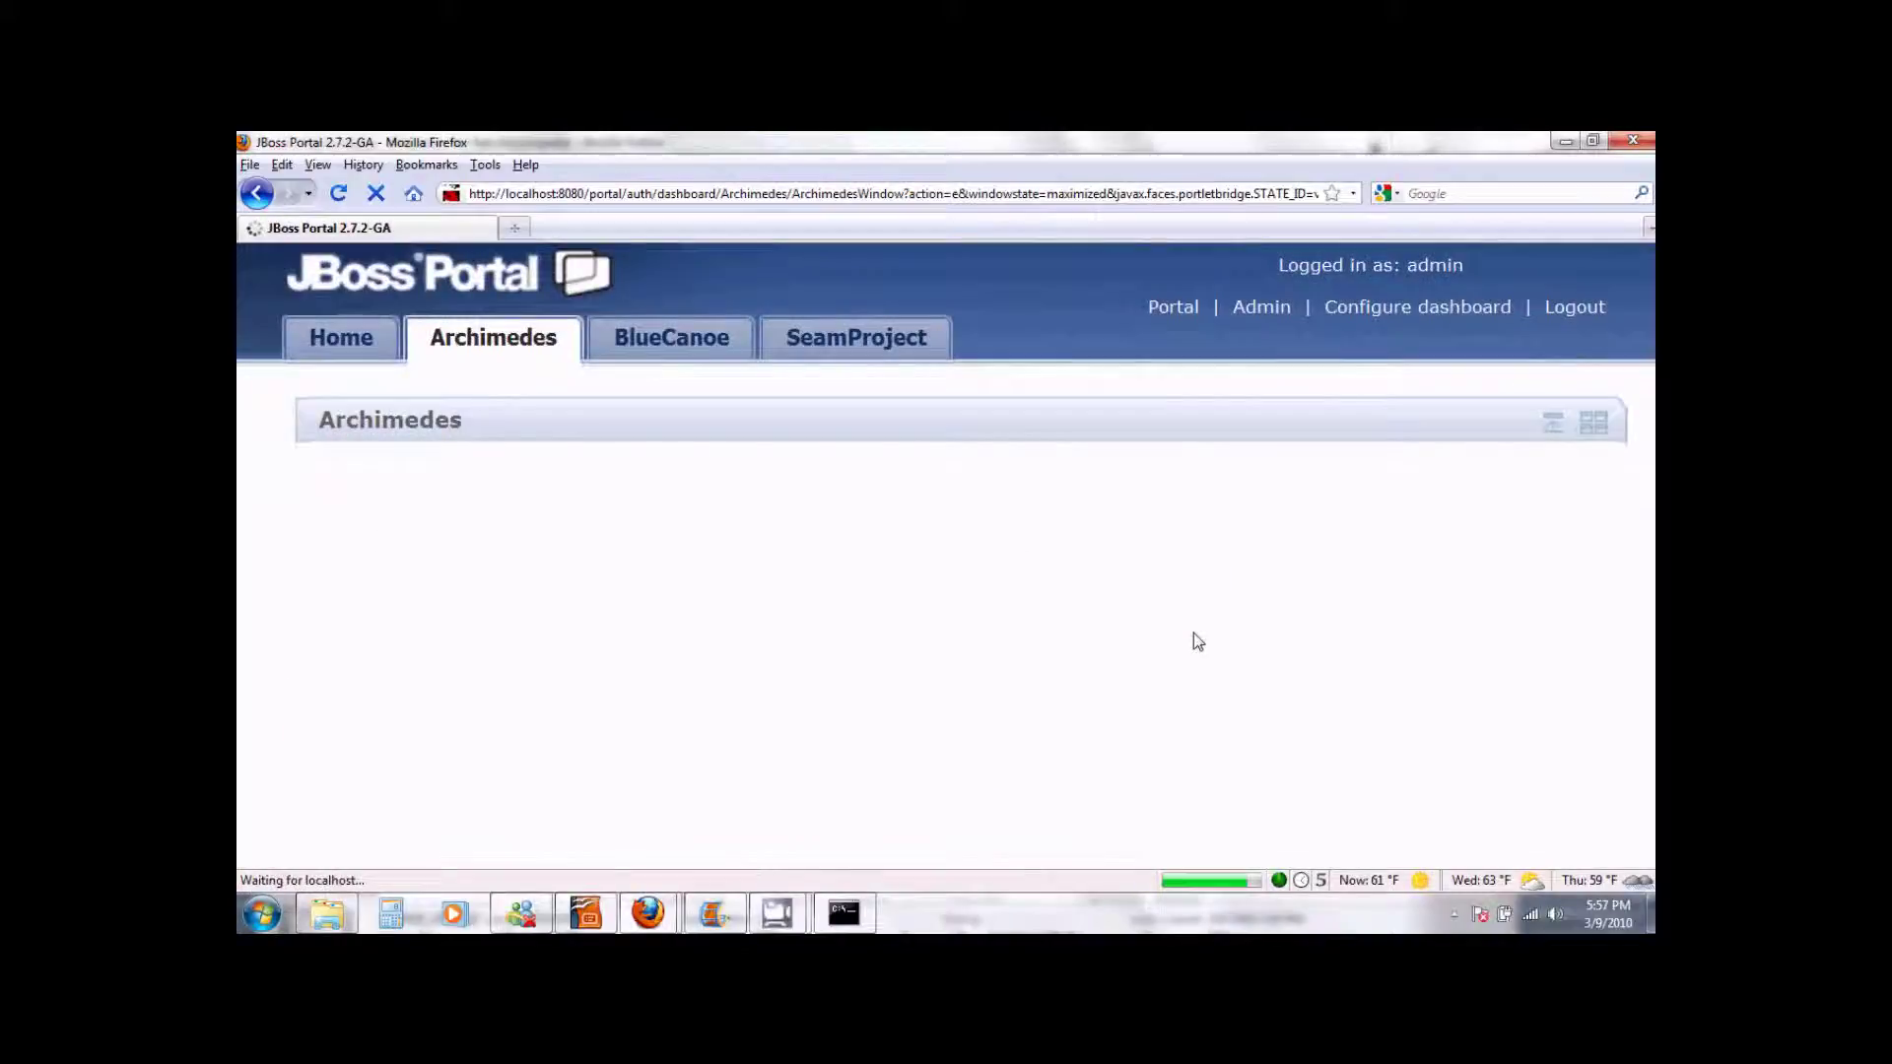
Step: Open the 30" diameter result from the Windmill experiment's results list
{"action": "scroll", "coordinate": [1192, 641], "scroll_direction": "down", "scroll_amount": 5}
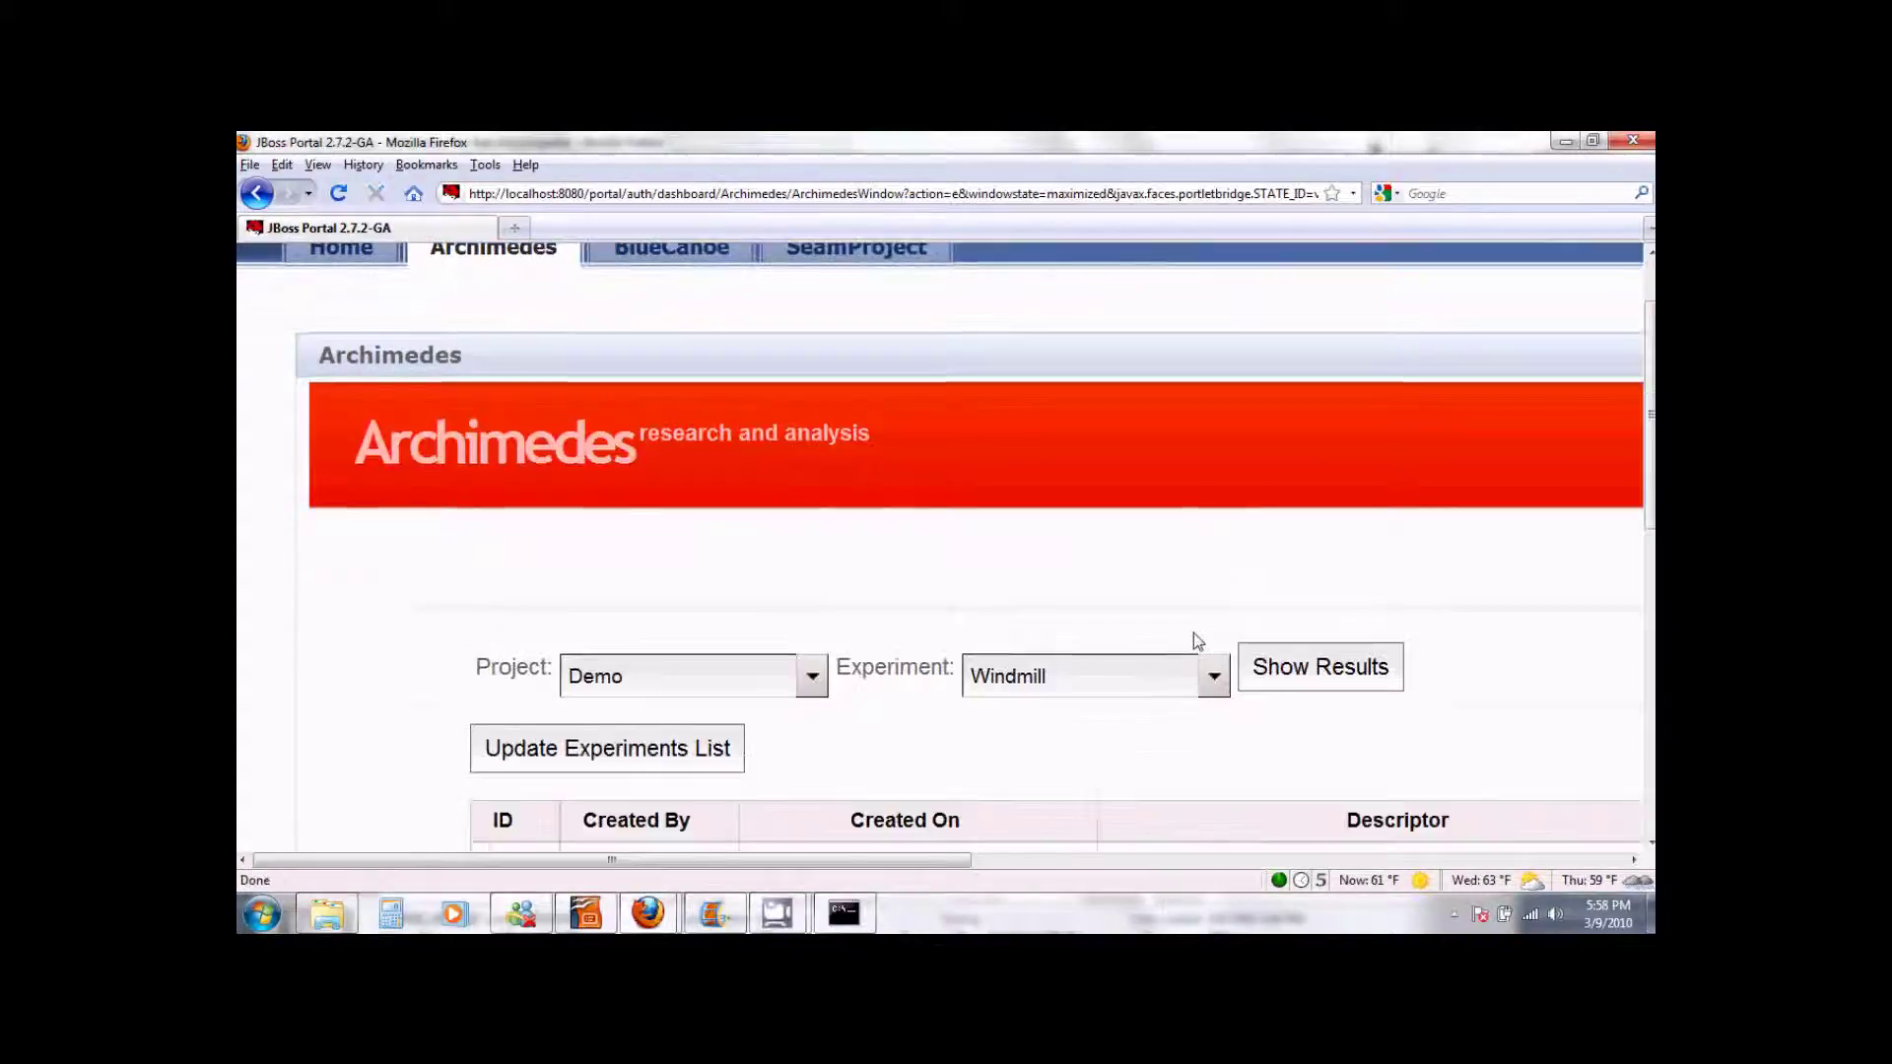
{"action": "scroll", "coordinate": [1193, 635], "scroll_direction": "down", "scroll_amount": 2}
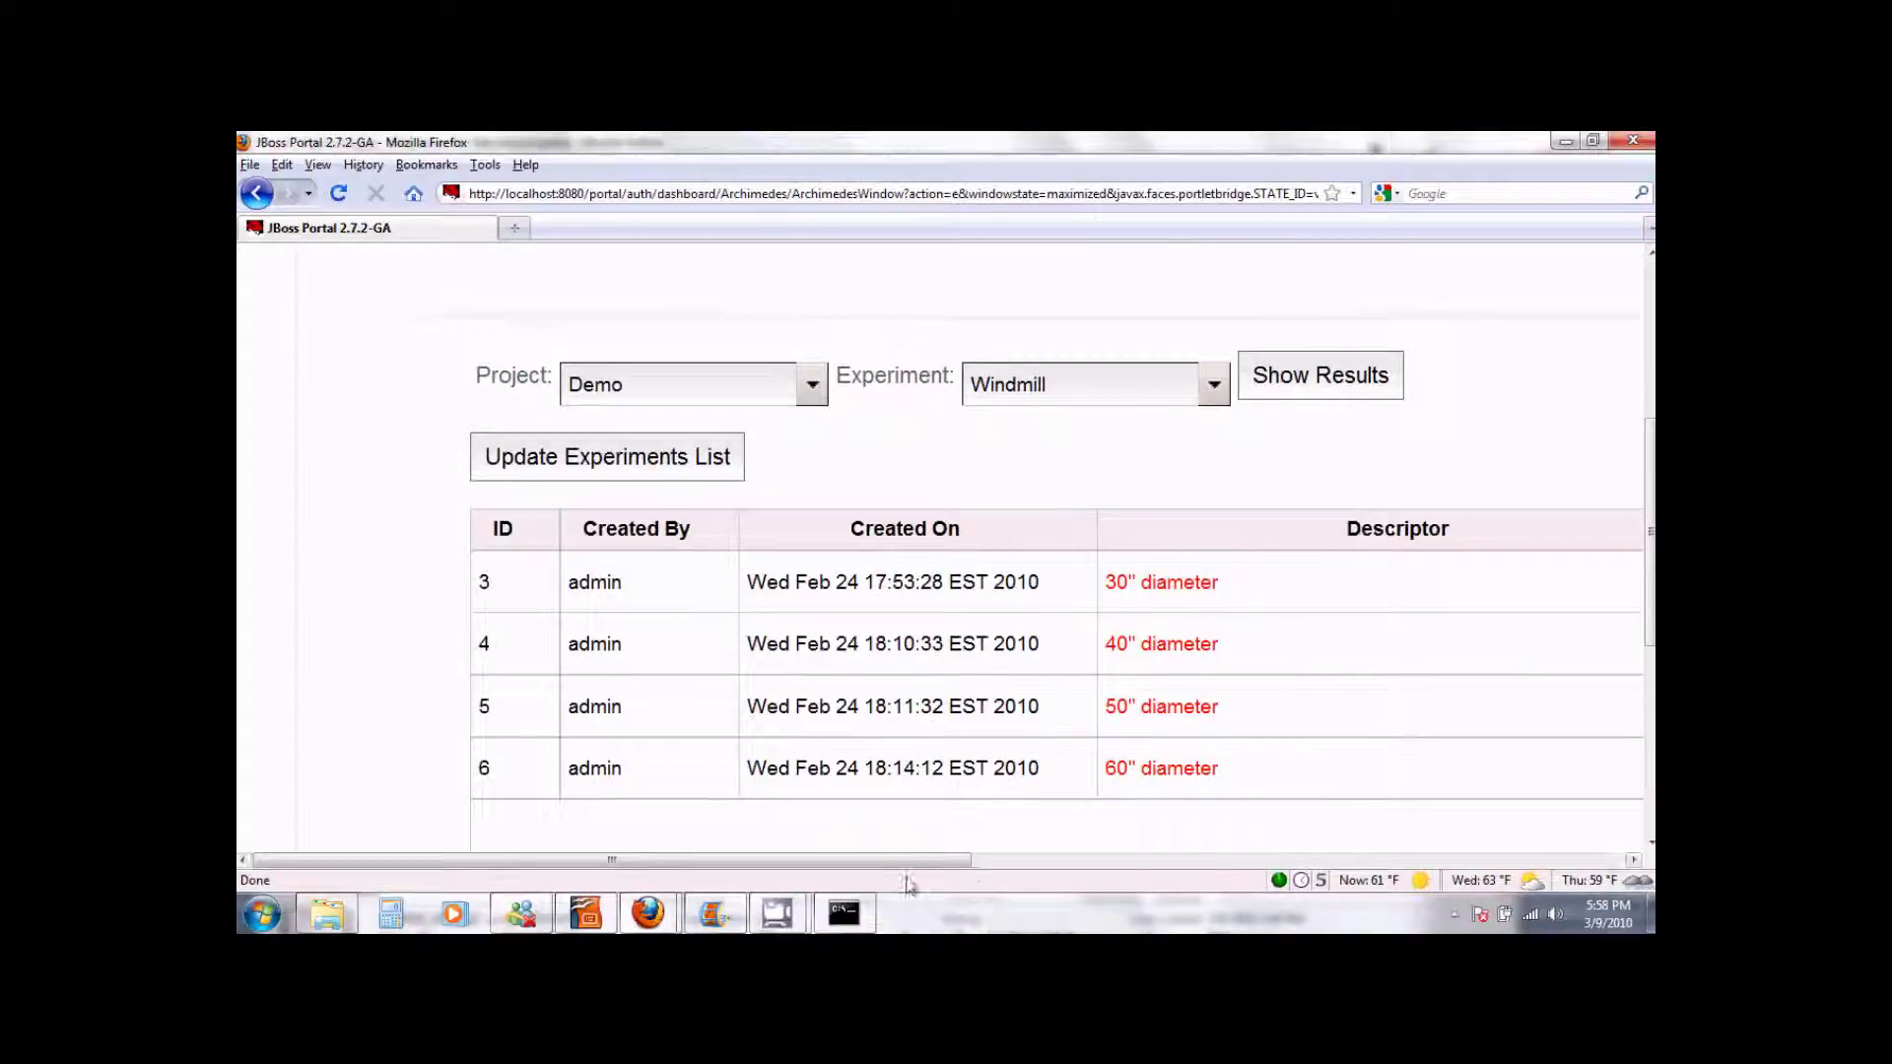
{"action": "left_click_drag", "start_coordinate": [912, 863], "coordinate": [995, 861]}
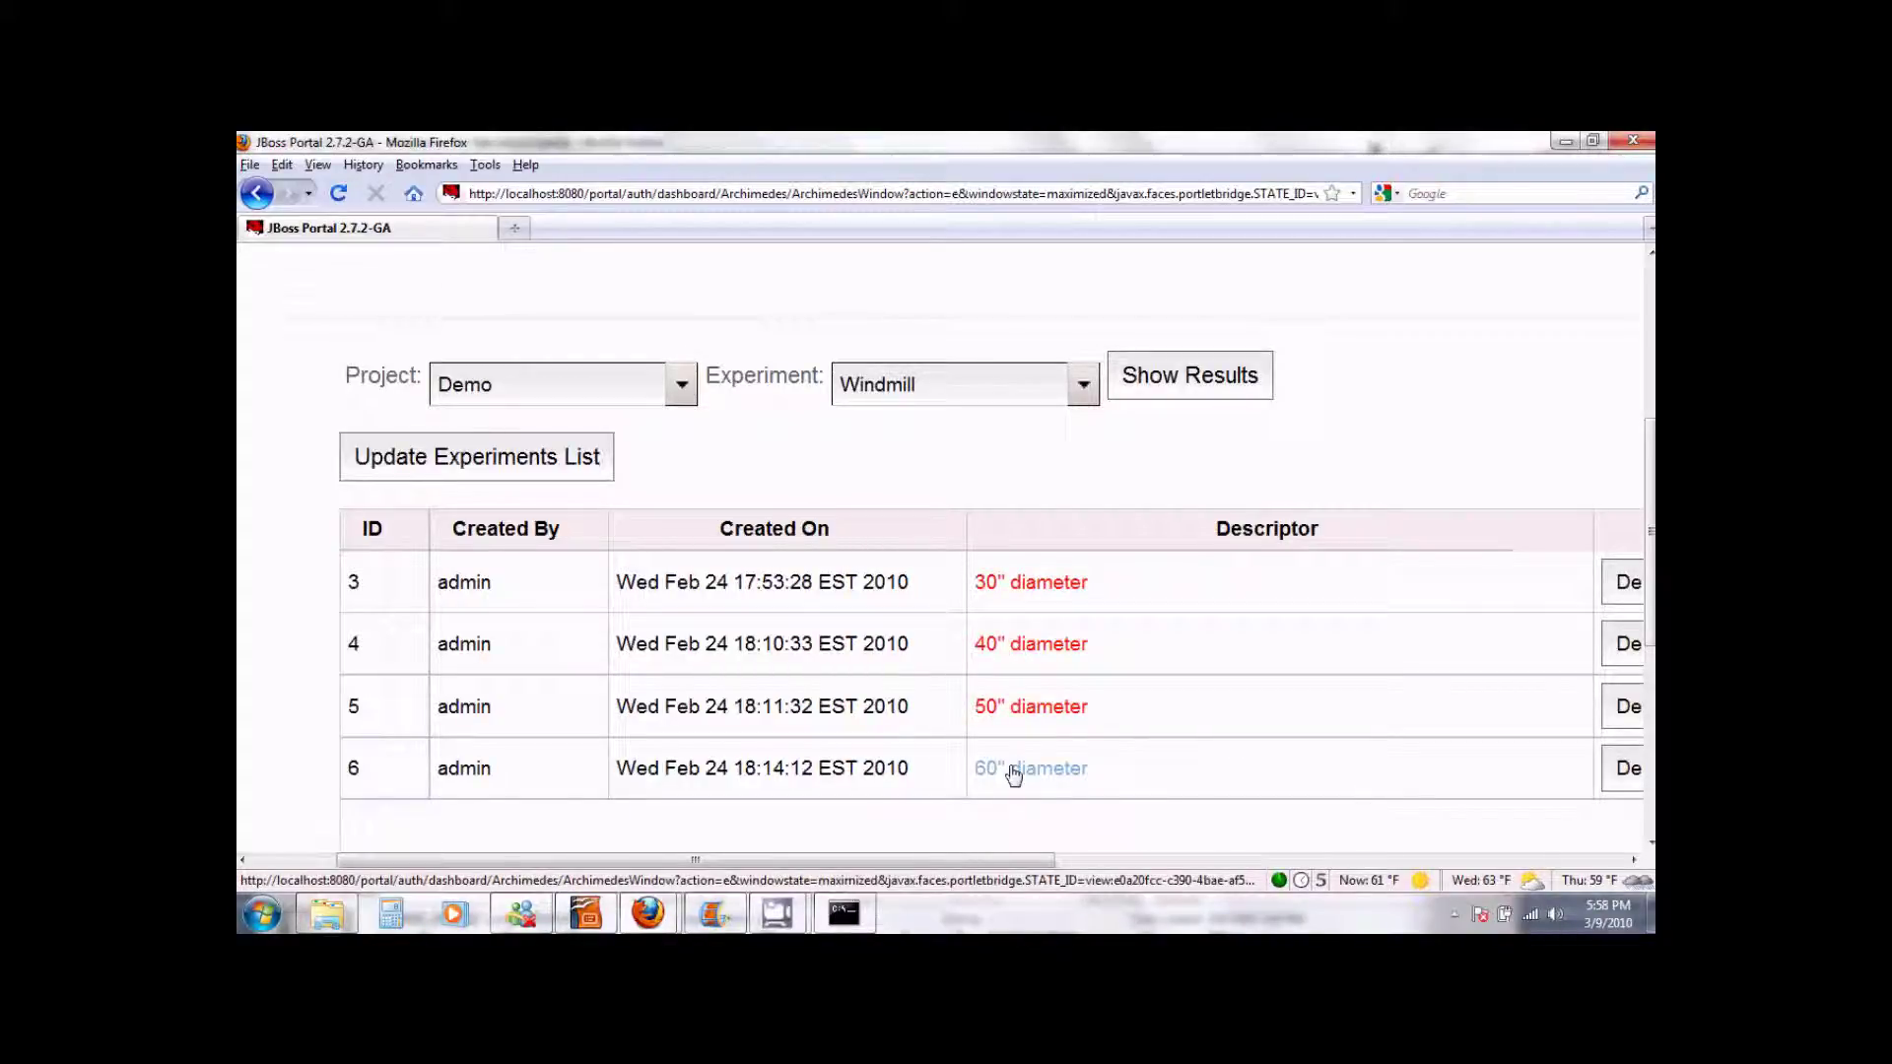
{"action": "left_click", "coordinate": [1032, 591]}
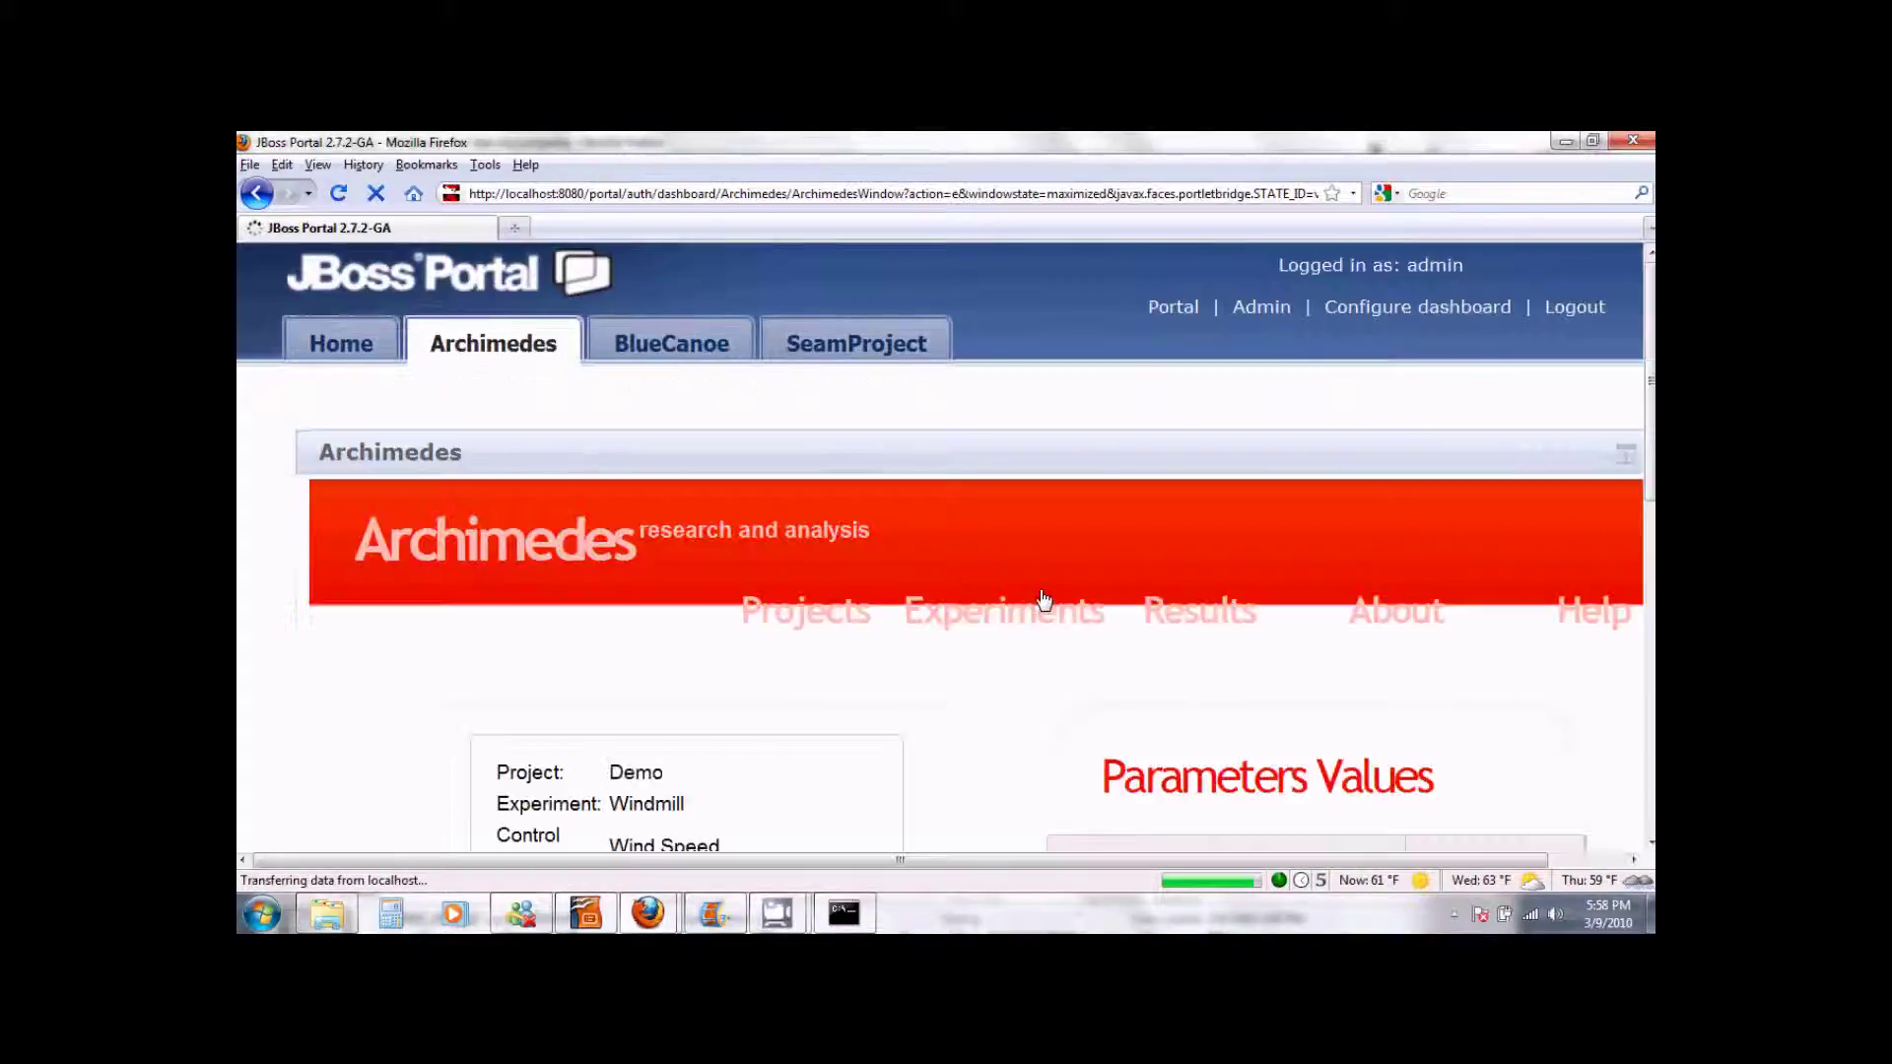
Step: Plot the Power output parameter against Wind Speed for the opened Windmill result and view the graph
{"action": "scroll", "coordinate": [1041, 595], "scroll_direction": "down", "scroll_amount": 5}
{"action": "scroll", "coordinate": [1044, 600], "scroll_direction": "down", "scroll_amount": 2}
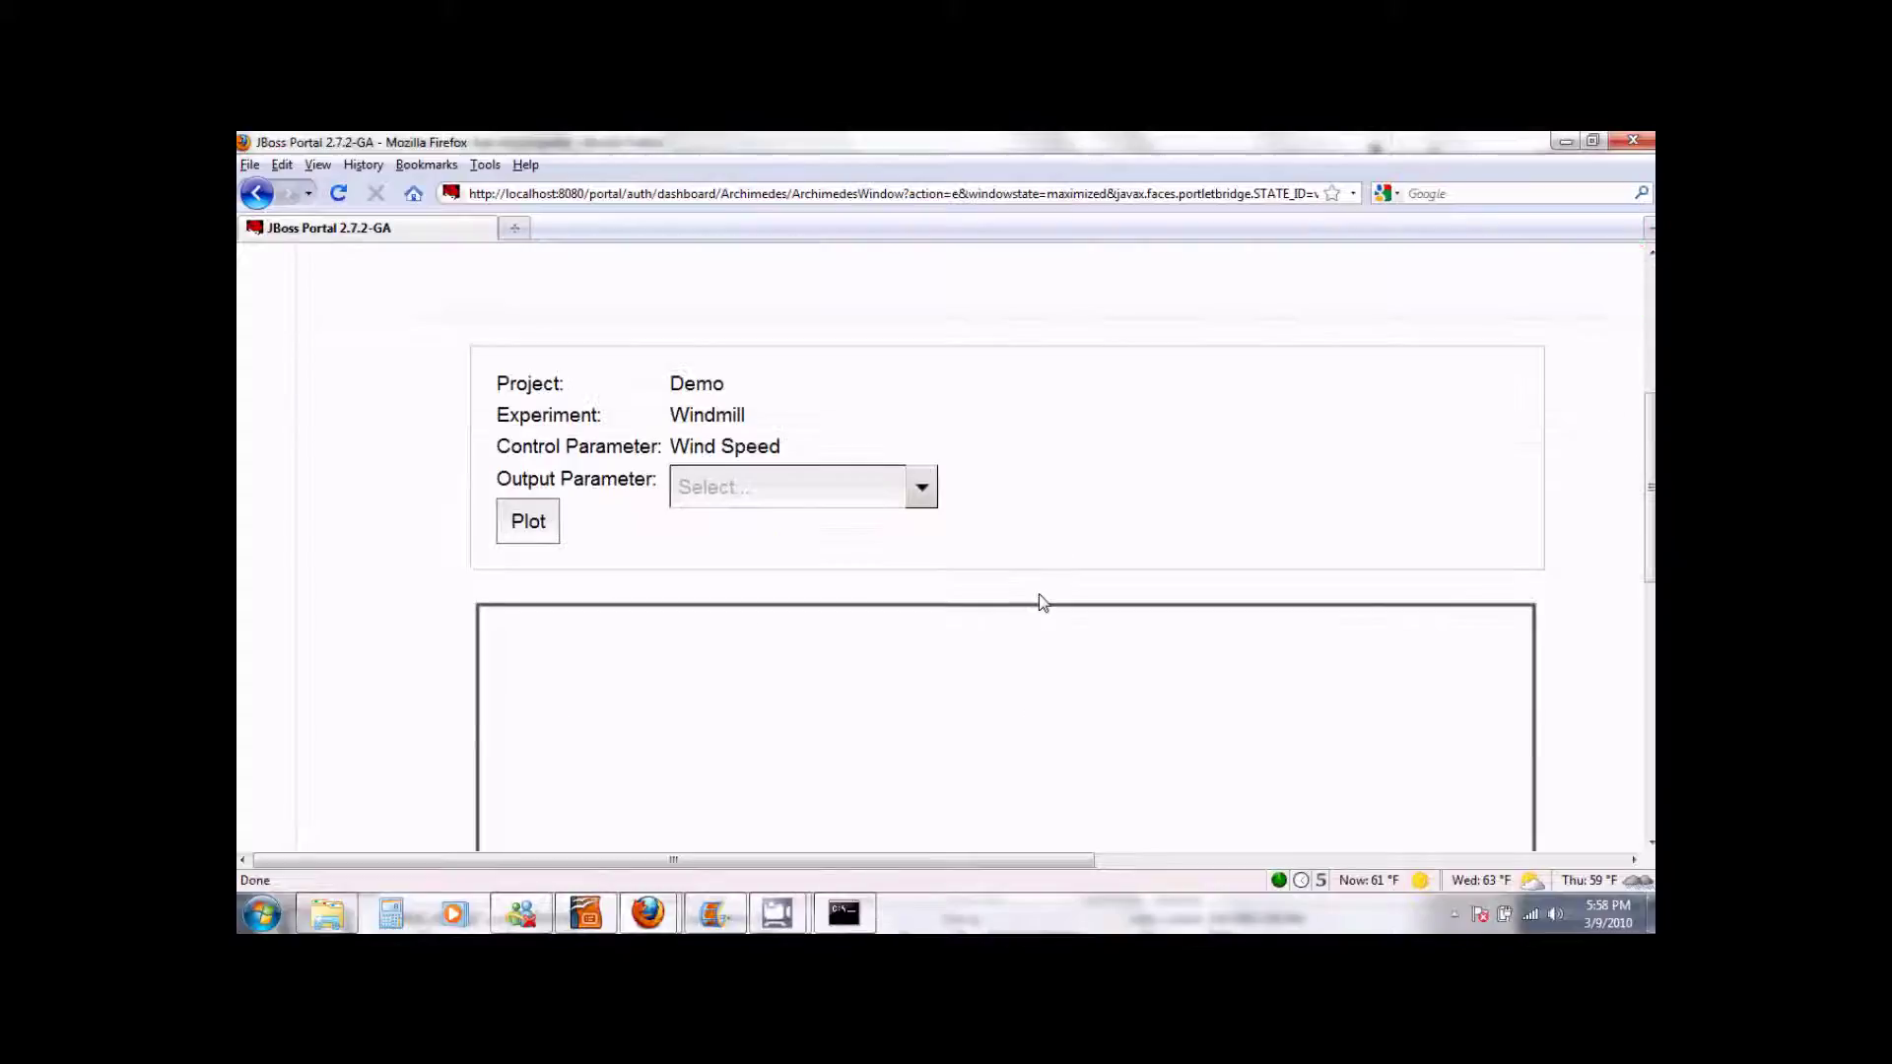
{"action": "scroll", "coordinate": [887, 567], "scroll_direction": "down", "scroll_amount": 2}
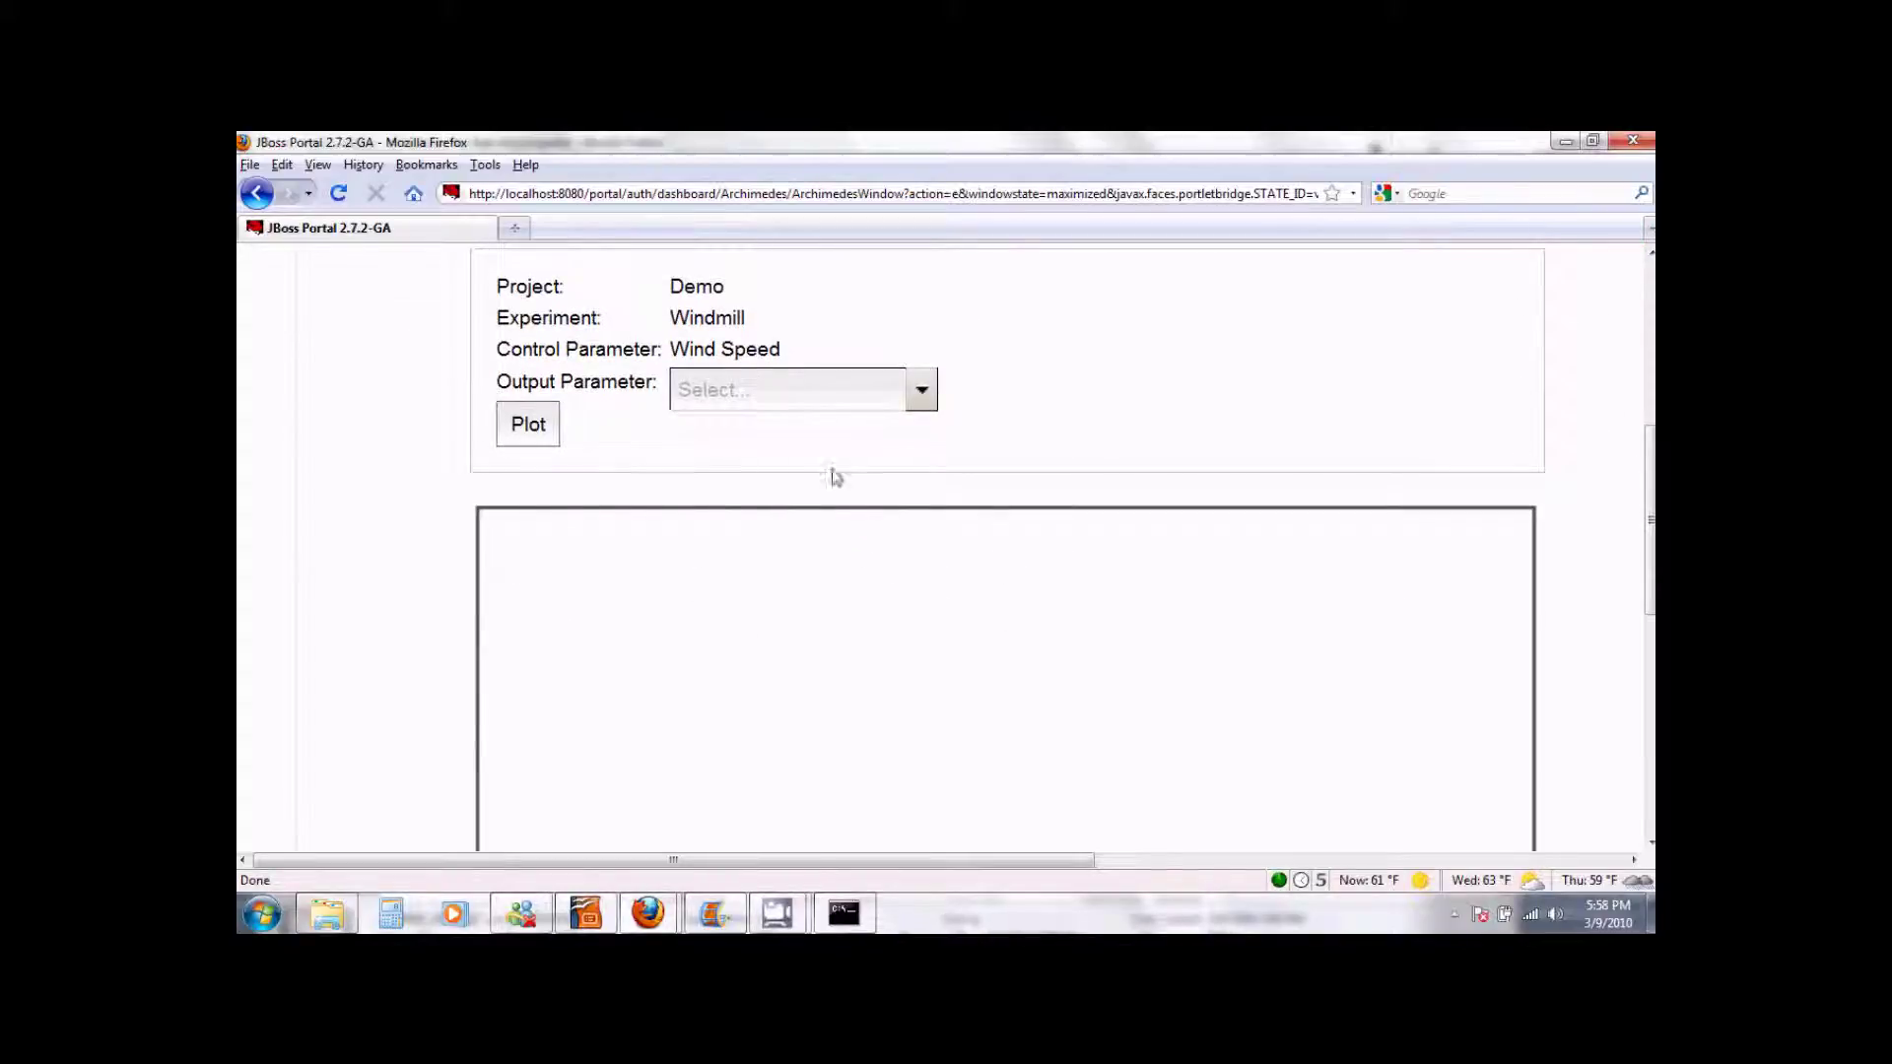
{"action": "left_click", "coordinate": [922, 392]}
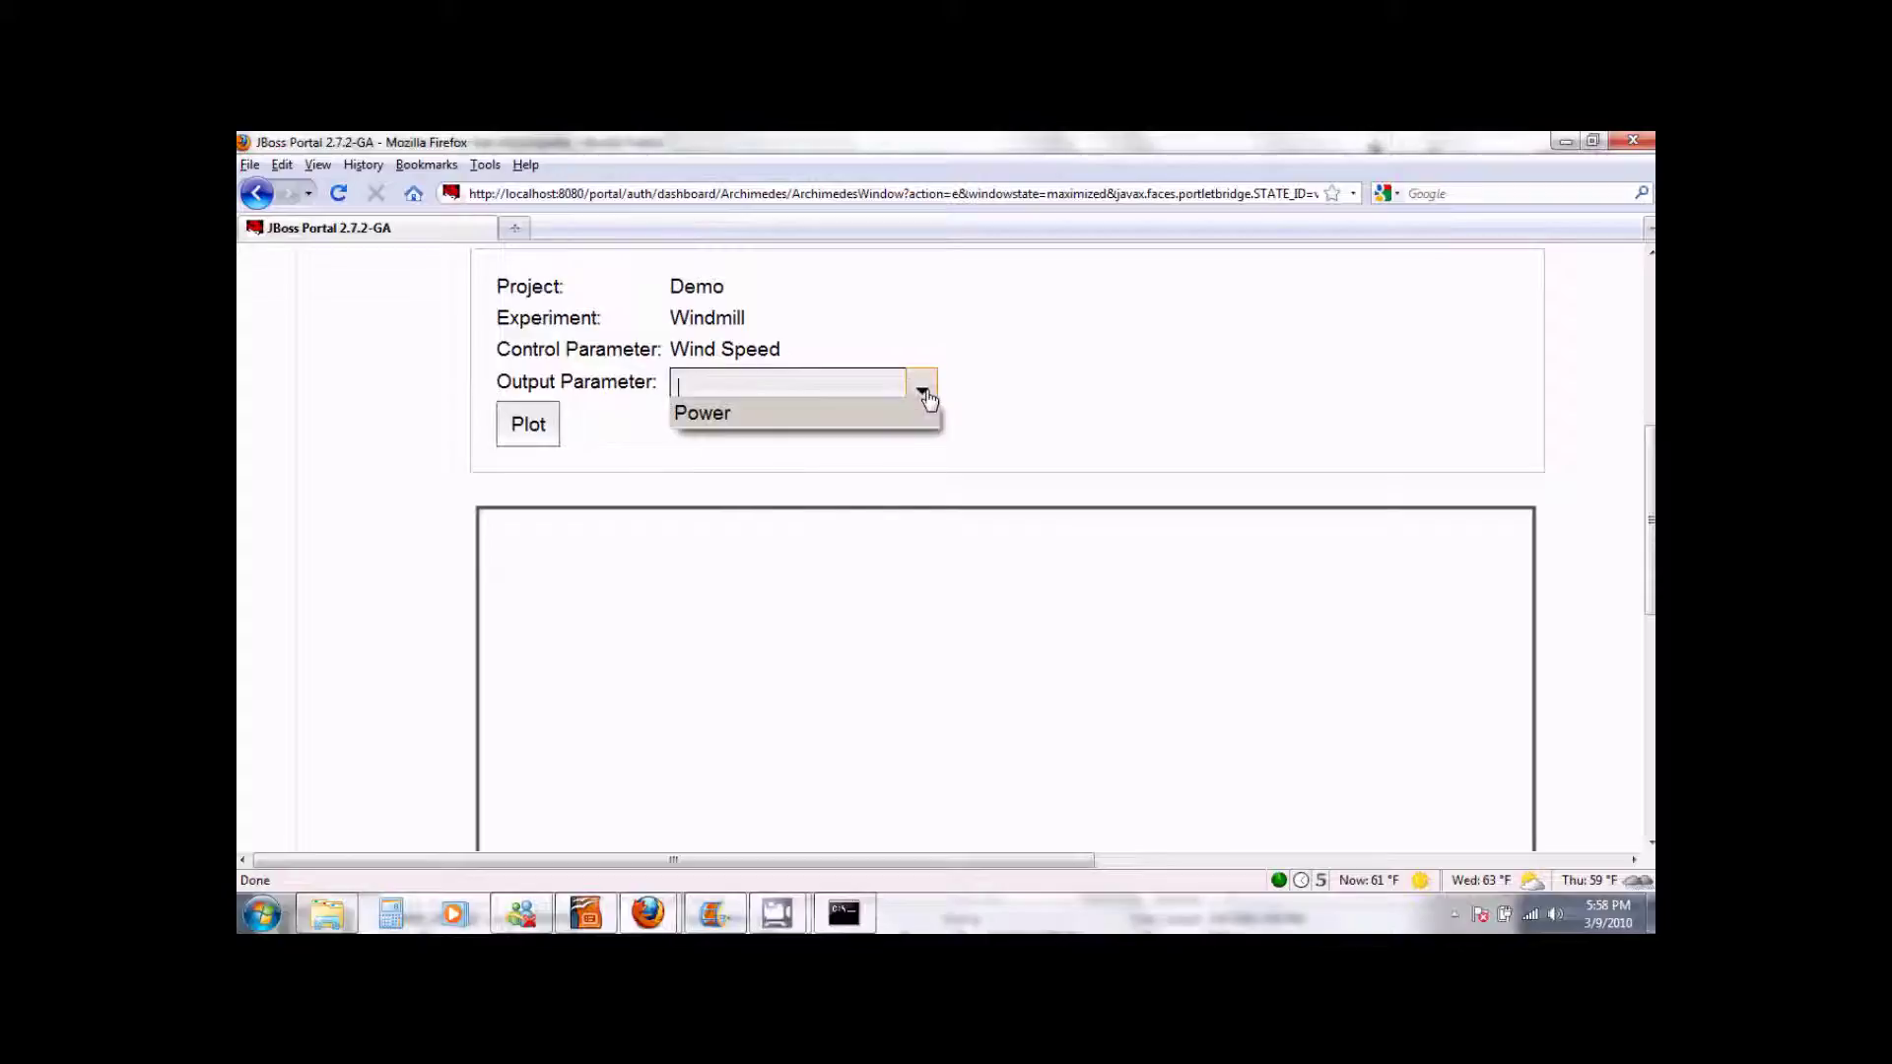
{"action": "left_click", "coordinate": [703, 419]}
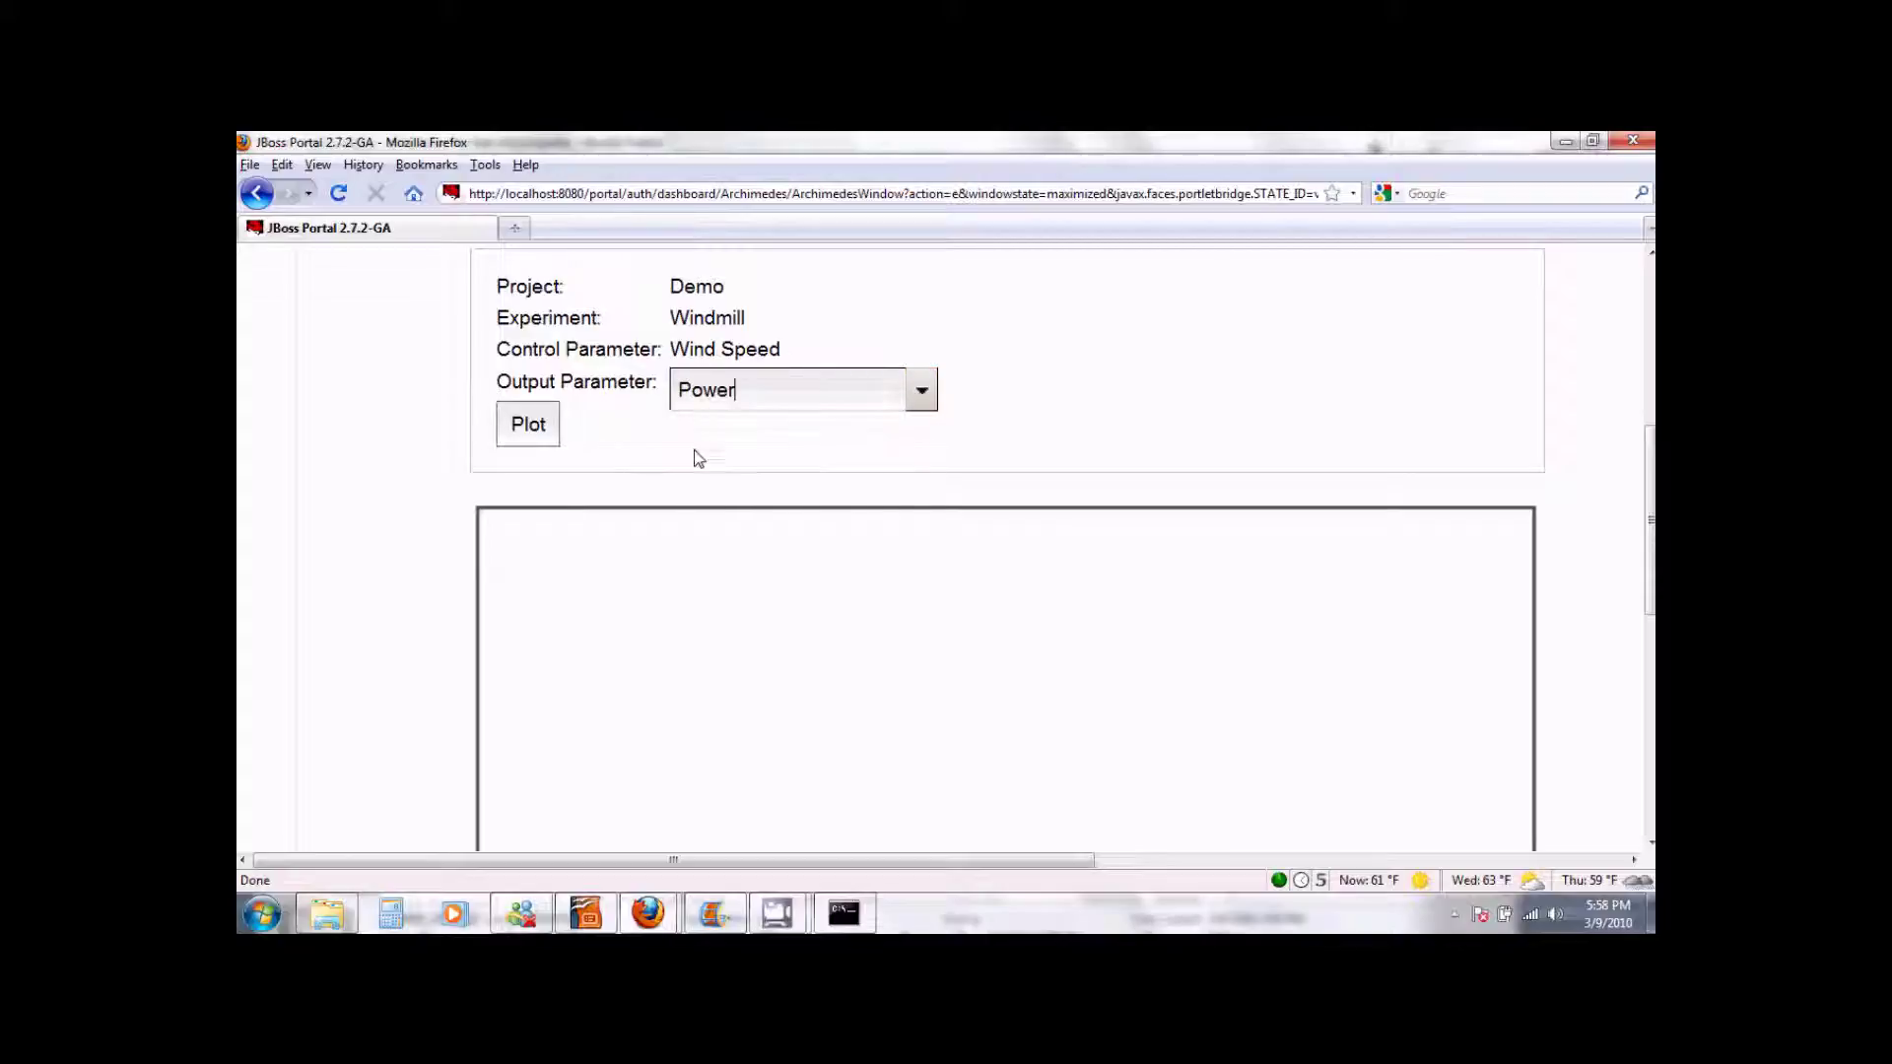
{"action": "left_click", "coordinate": [530, 432]}
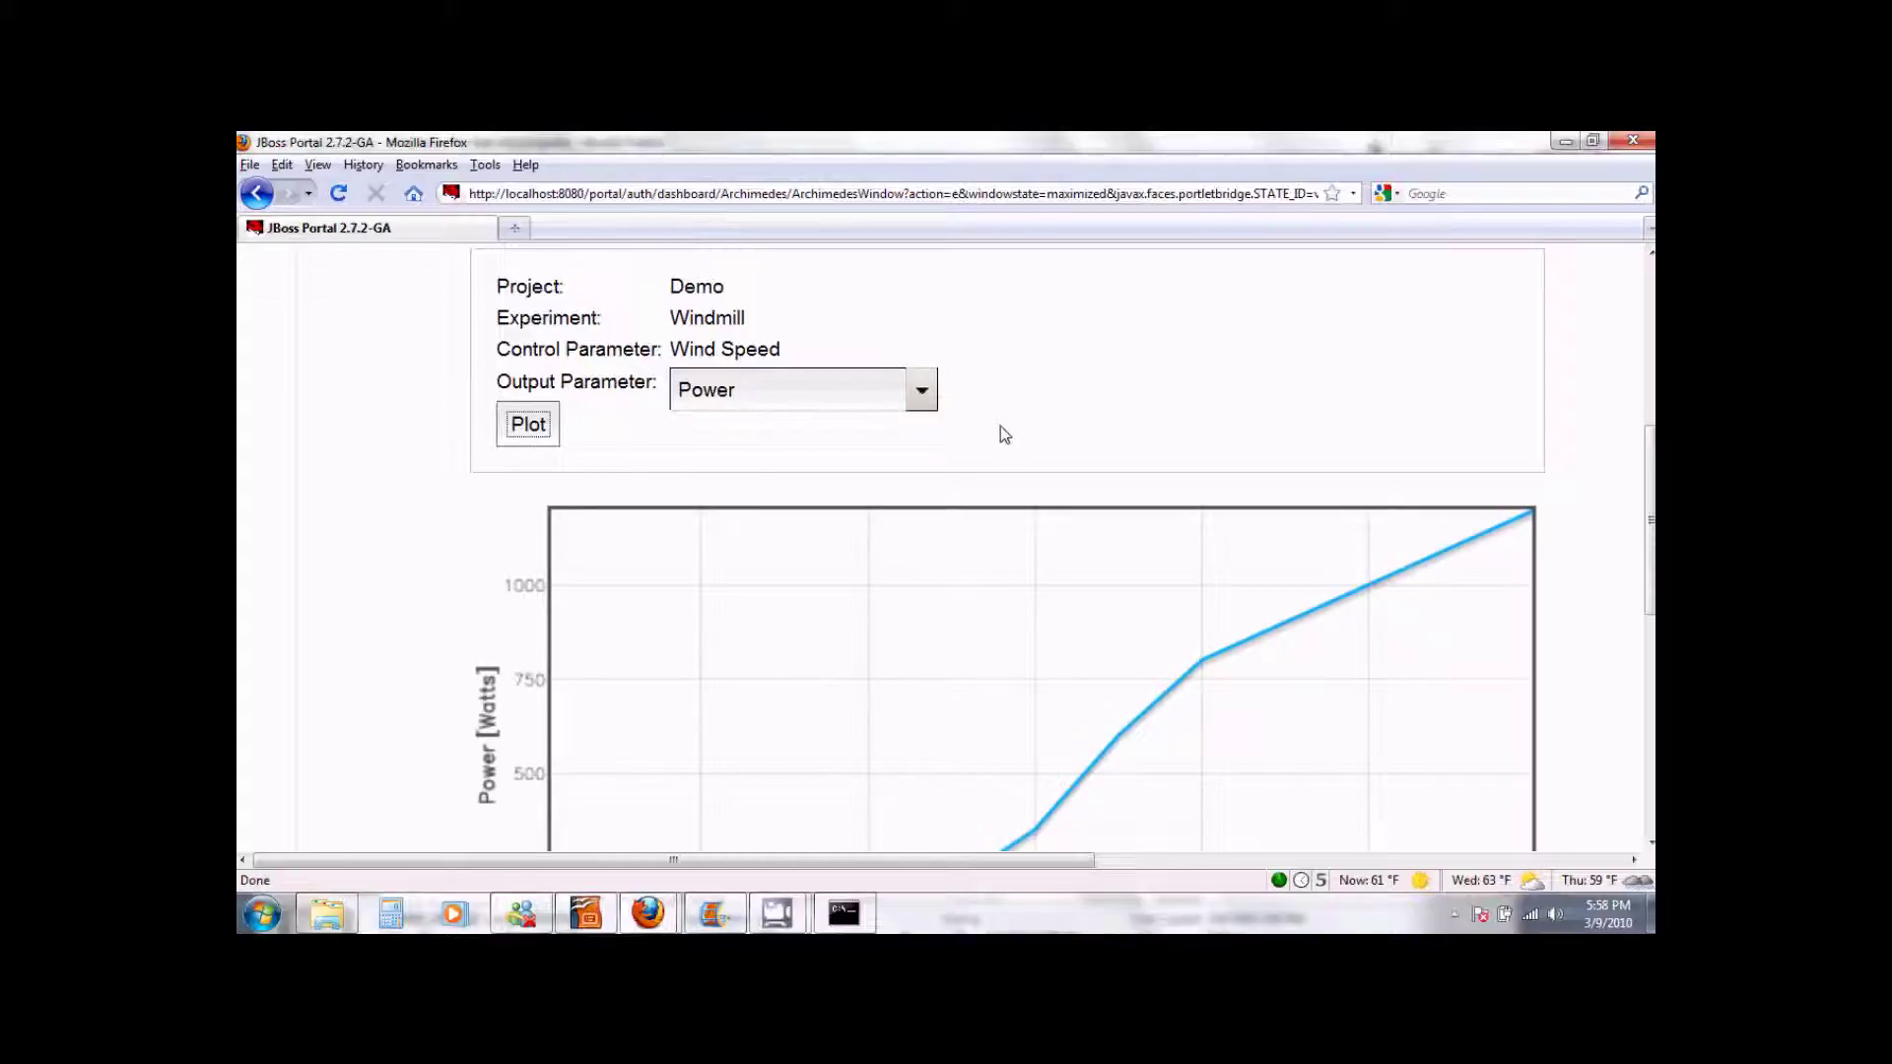
{"action": "scroll", "coordinate": [1002, 426], "scroll_direction": "down", "scroll_amount": 3}
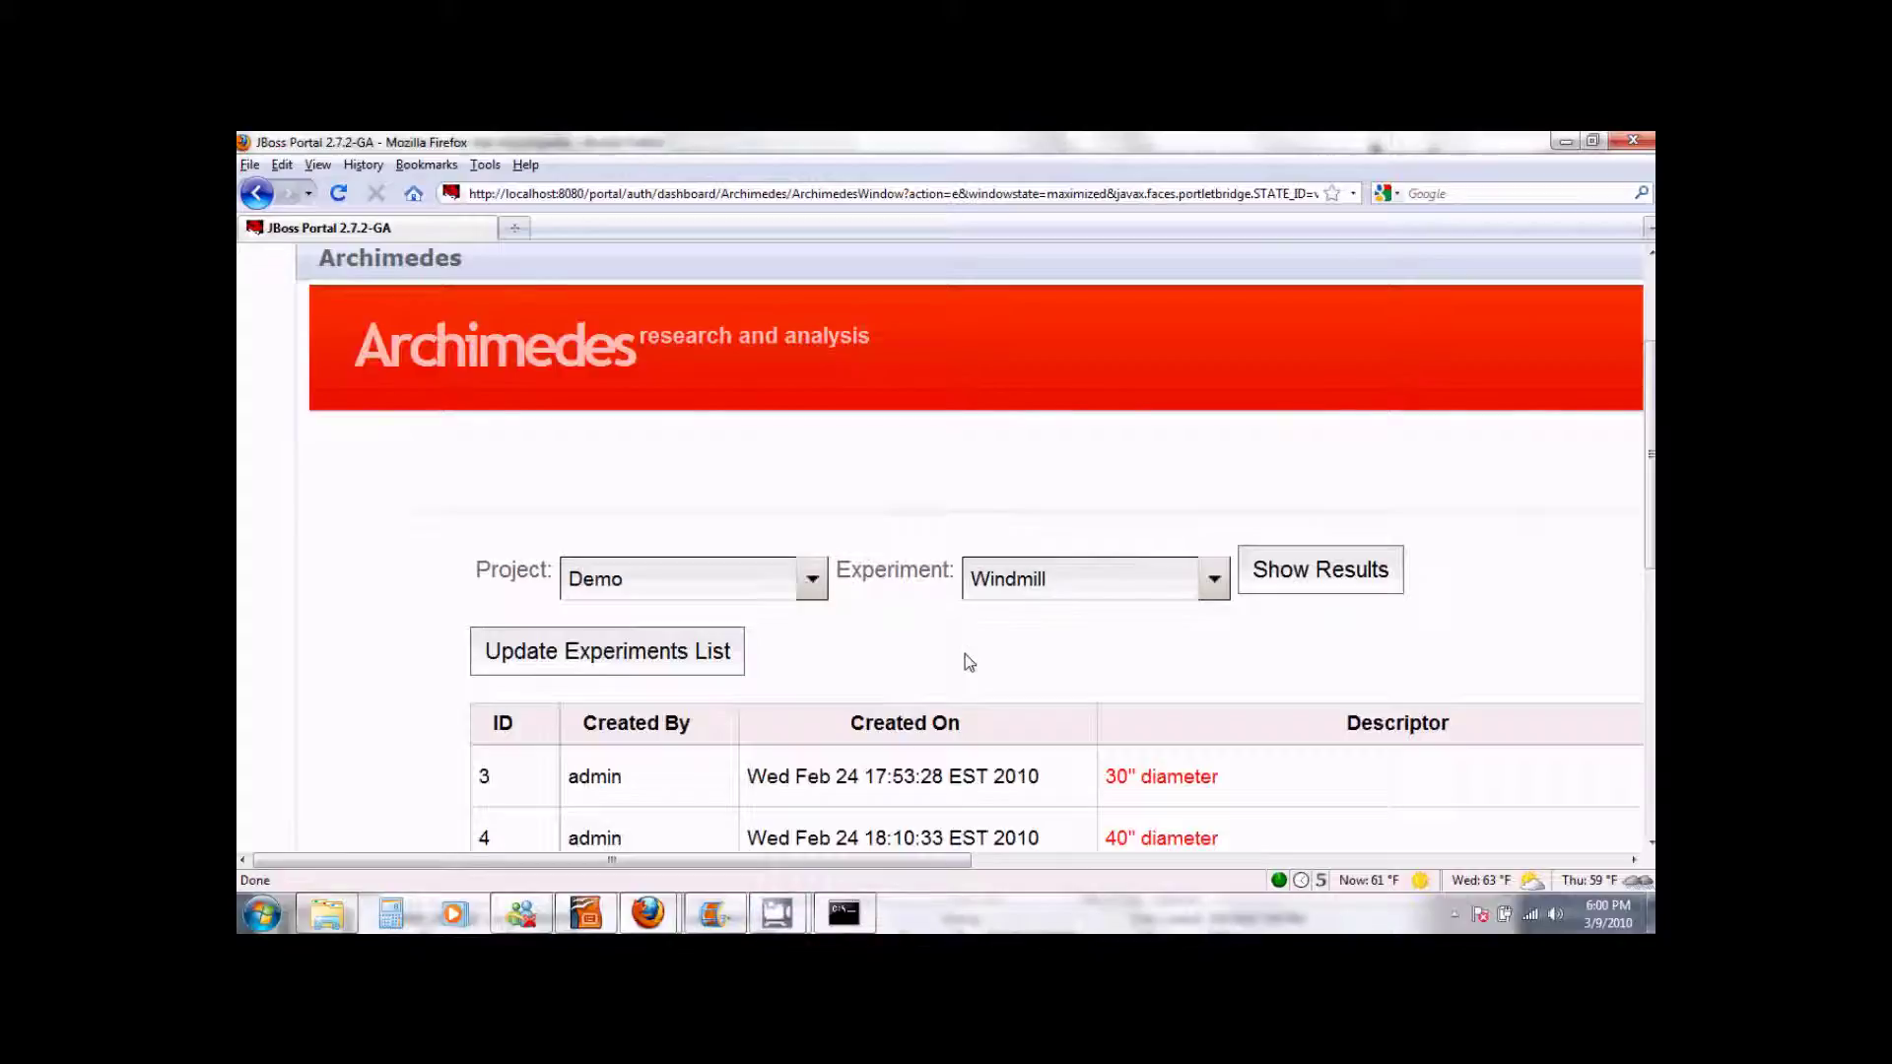
Step: Show the stored results of the Subway Capacity Planning experiment in the Demo project
{"action": "left_click", "coordinate": [1218, 590]}
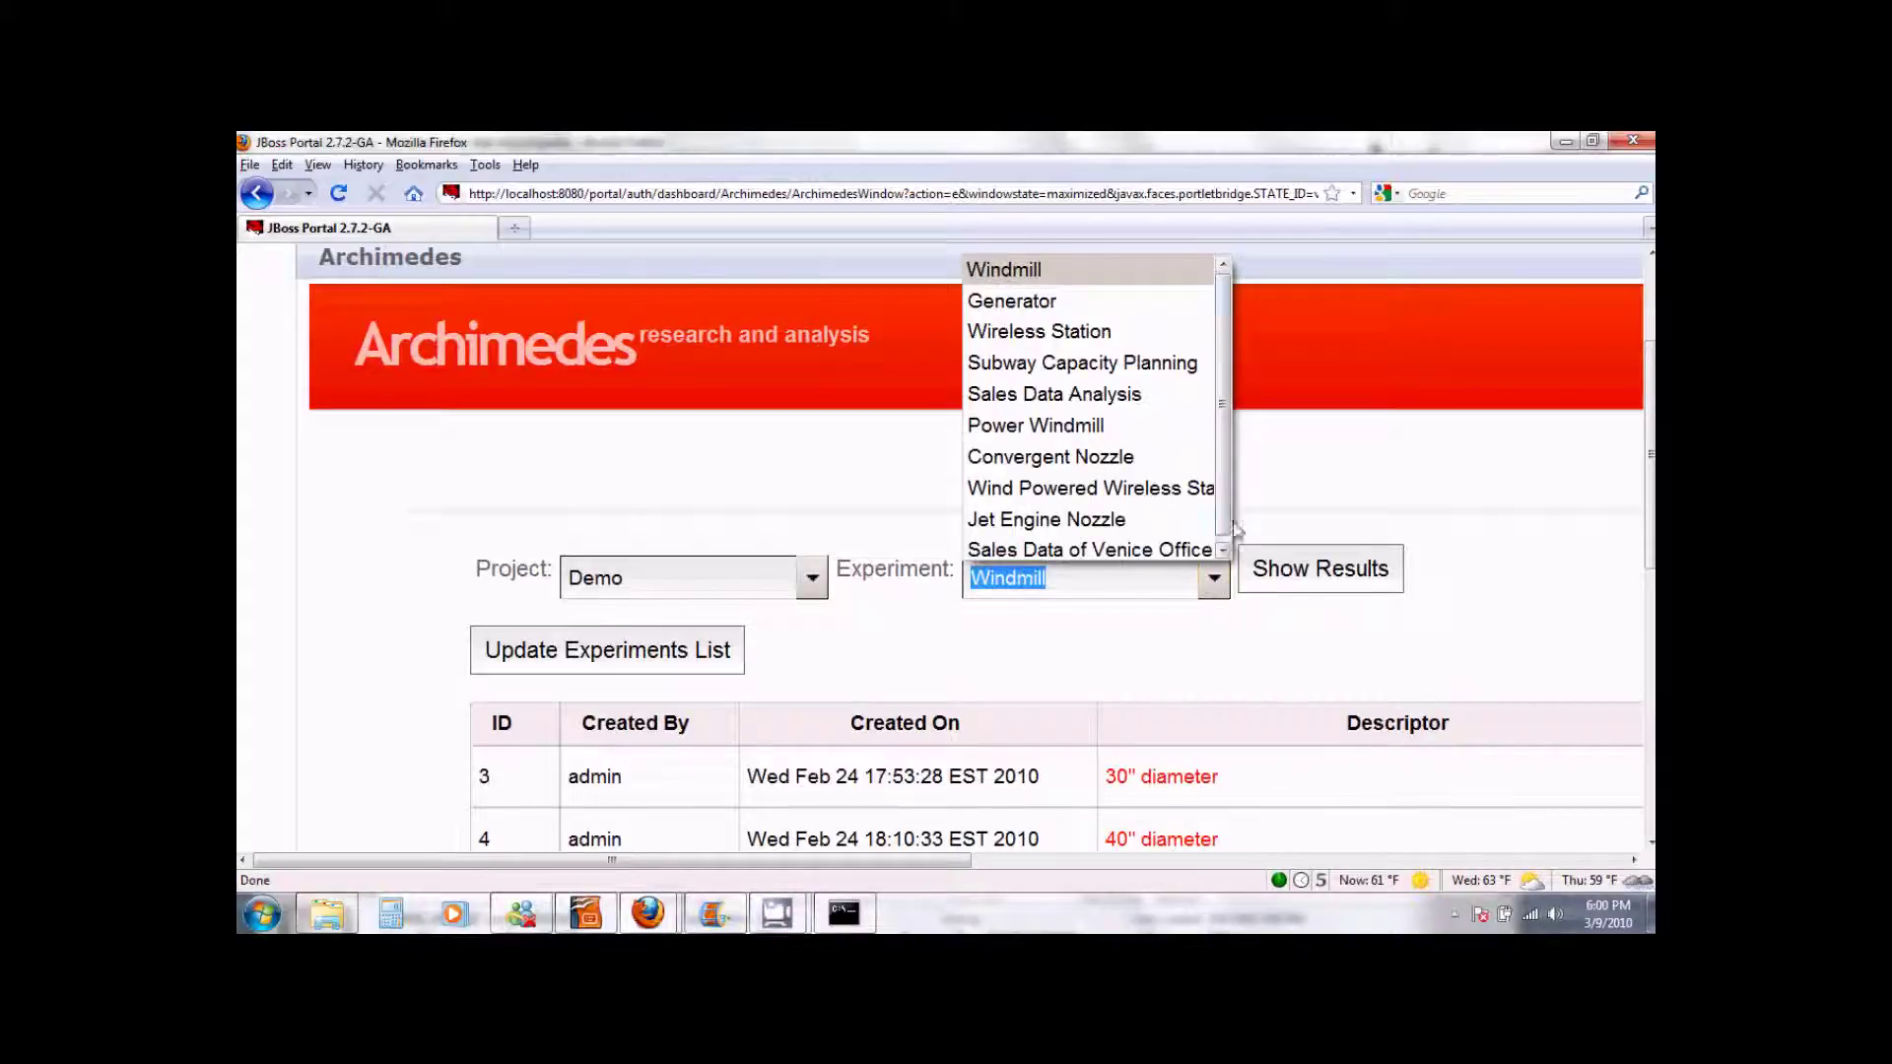
{"action": "left_click", "coordinate": [1151, 369]}
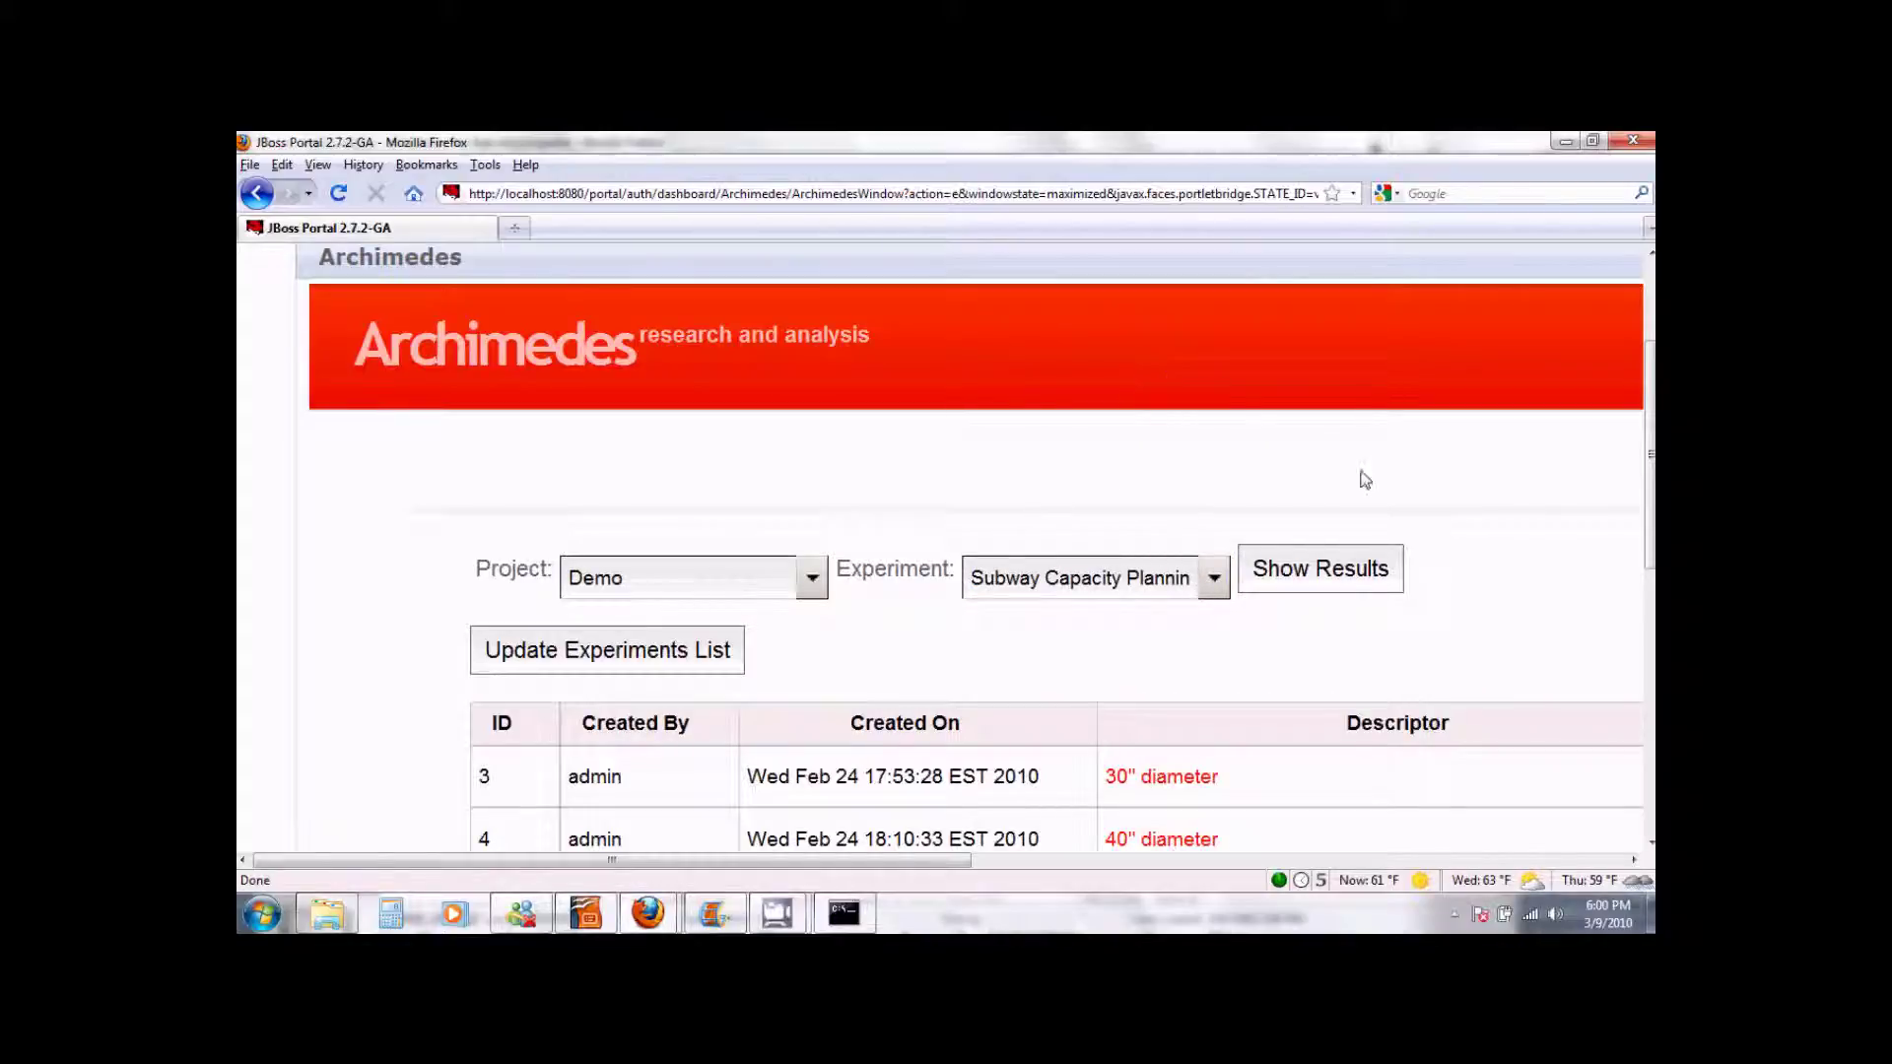
{"action": "left_click", "coordinate": [1308, 582]}
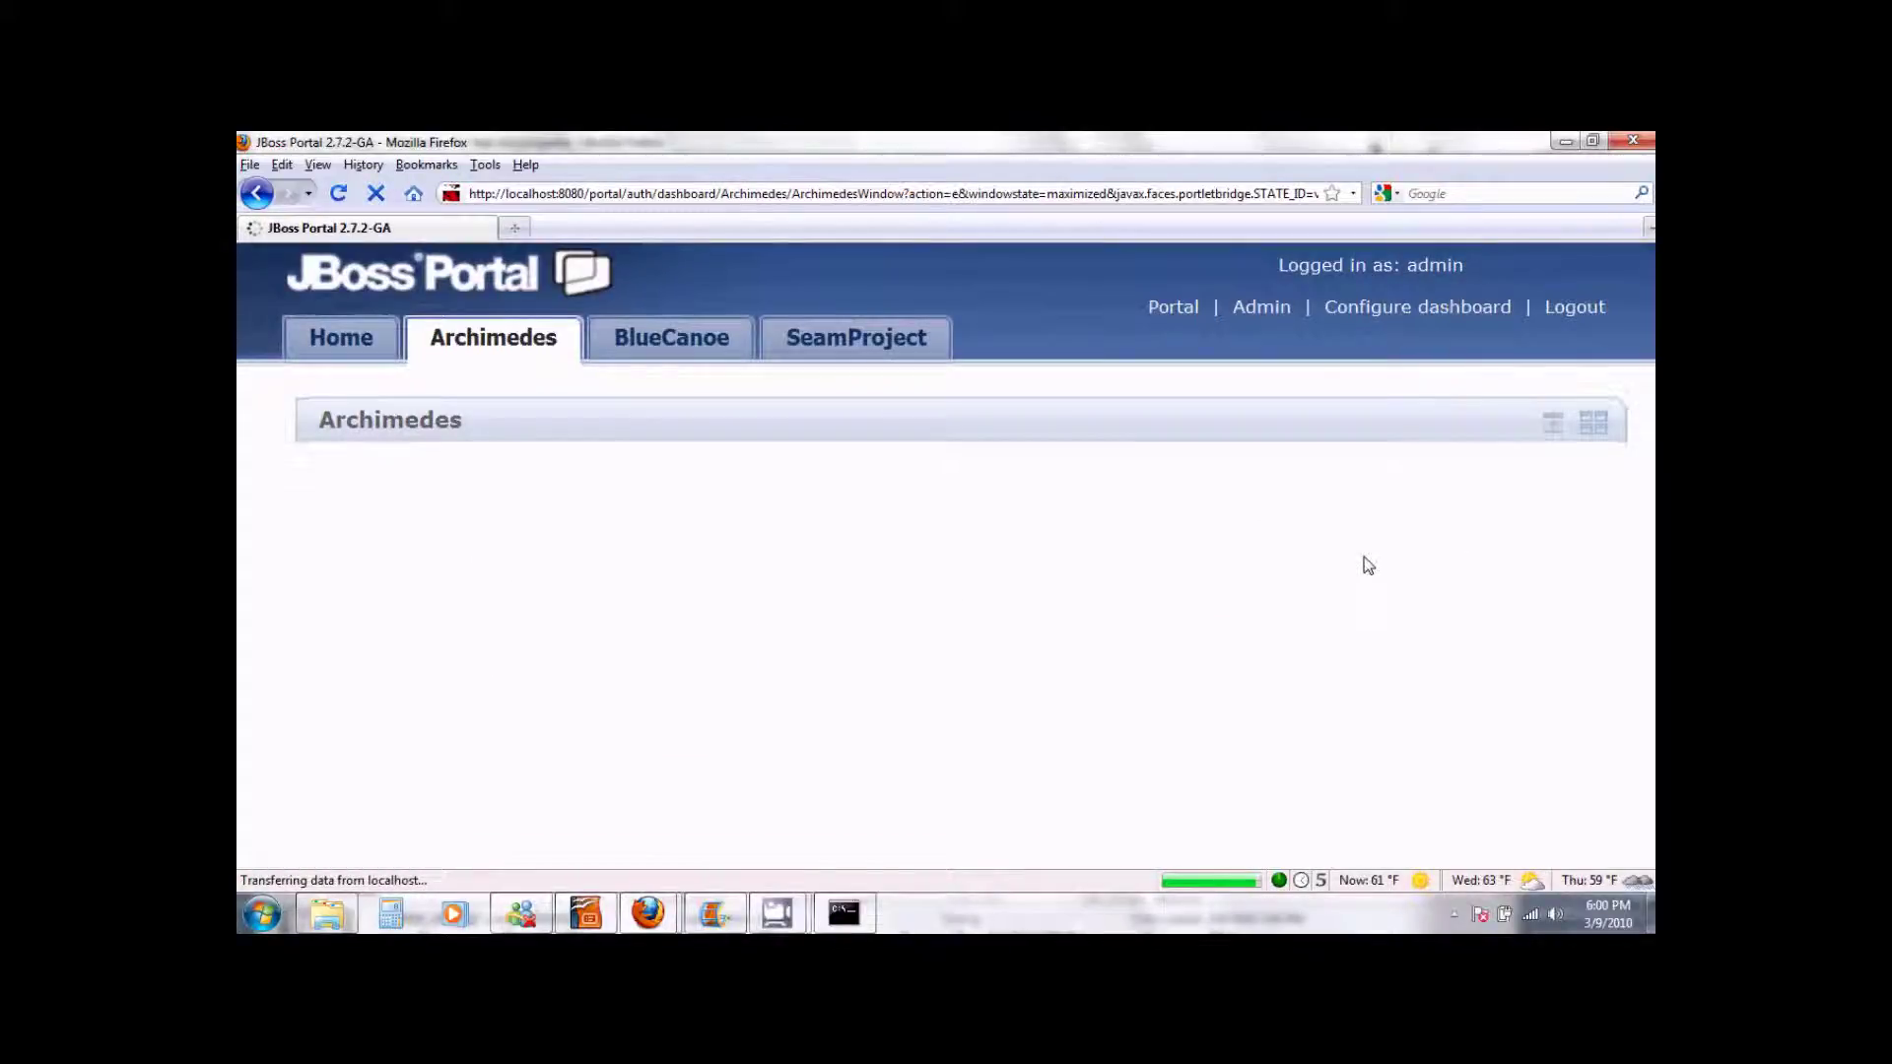
{"action": "scroll", "coordinate": [1261, 562], "scroll_direction": "down", "scroll_amount": 5}
{"action": "scroll", "coordinate": [1261, 567], "scroll_direction": "down", "scroll_amount": 2}
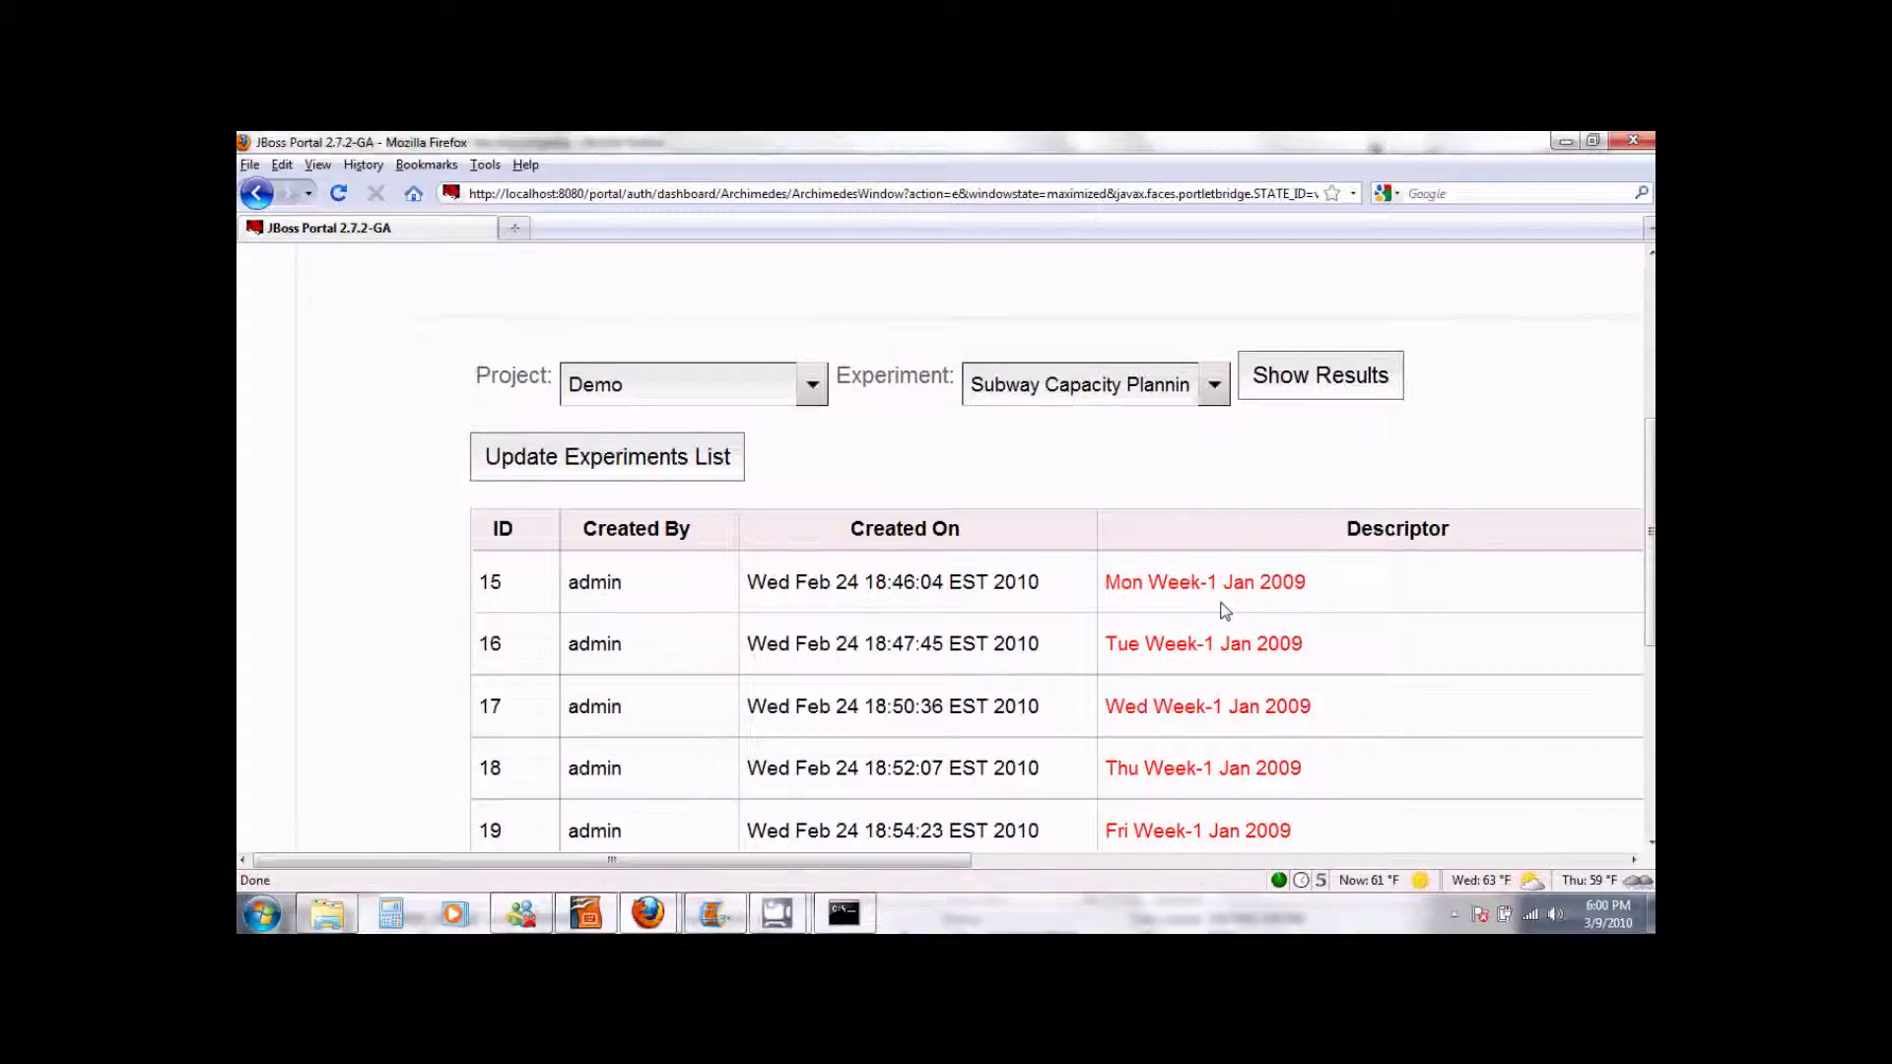
Step: Open the Thu Week-1 Jan 2009 result from the Subway Capacity Planning results list
{"action": "scroll", "coordinate": [1346, 683], "scroll_direction": "down", "scroll_amount": 1}
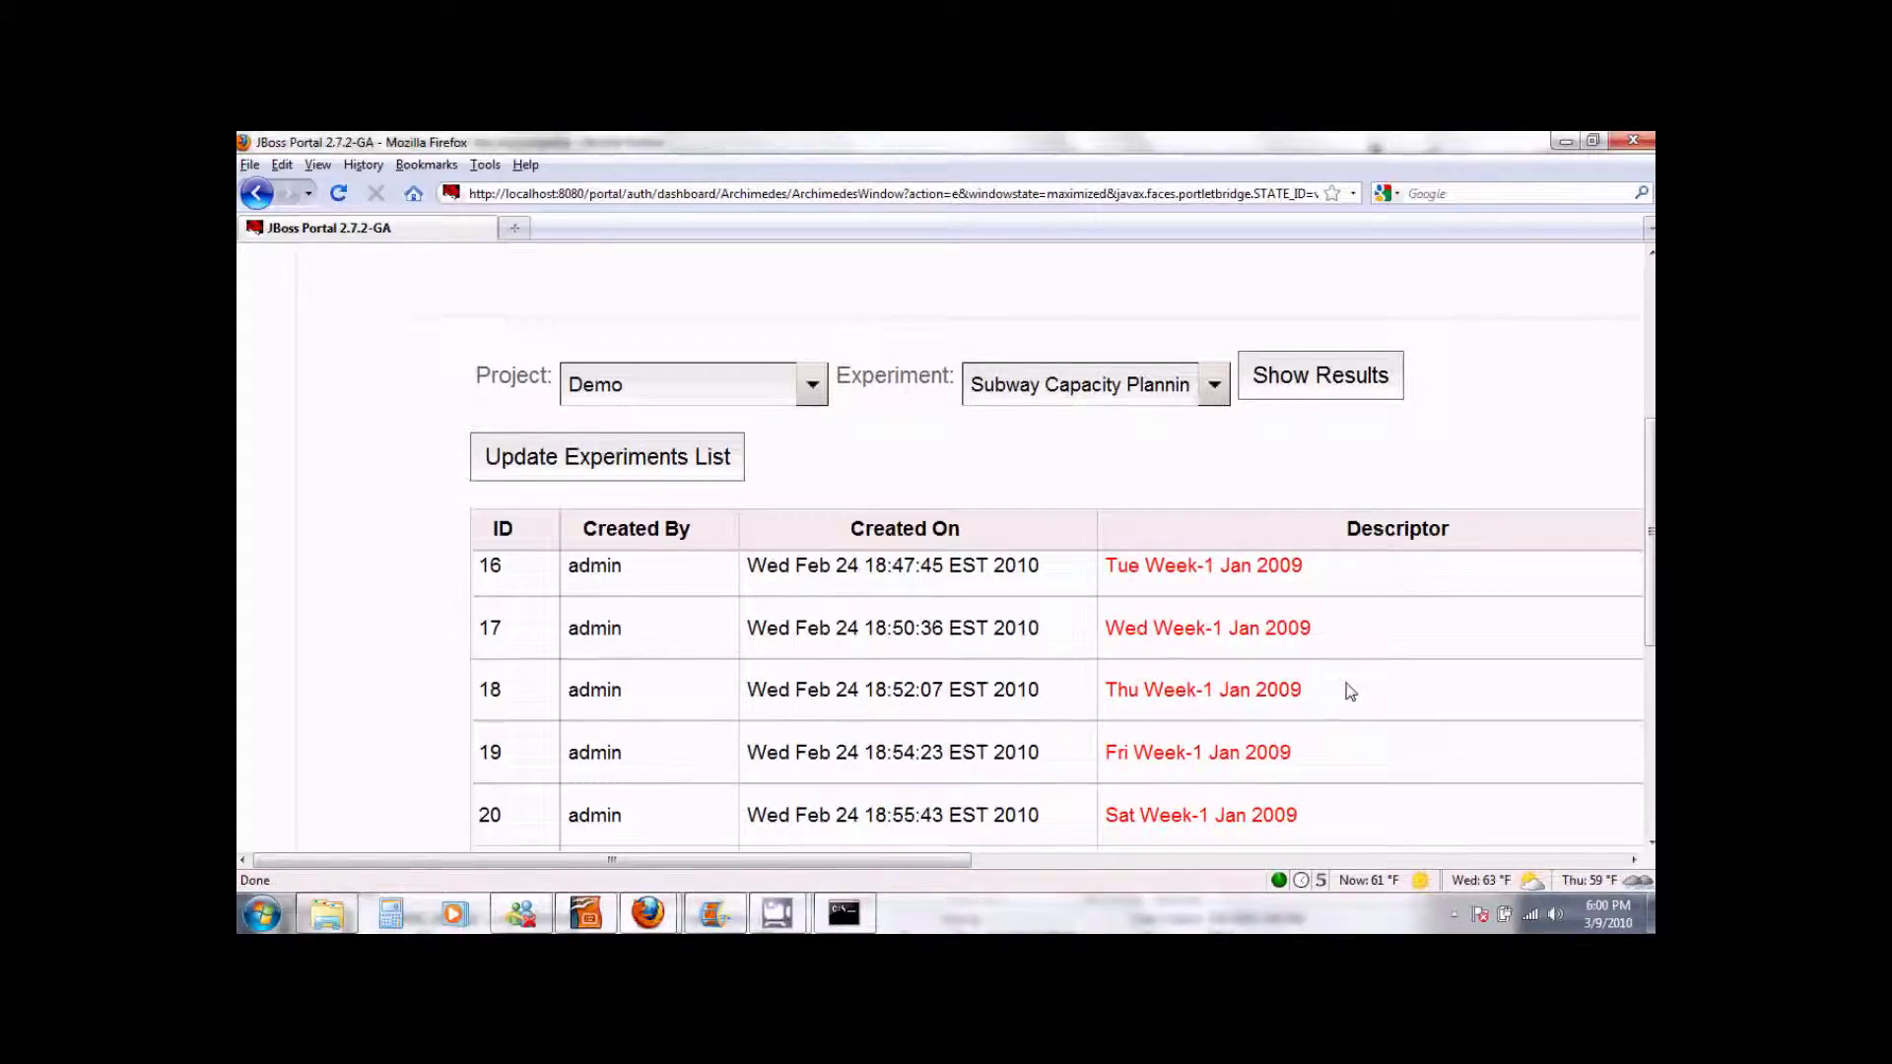
{"action": "left_click", "coordinate": [1200, 695]}
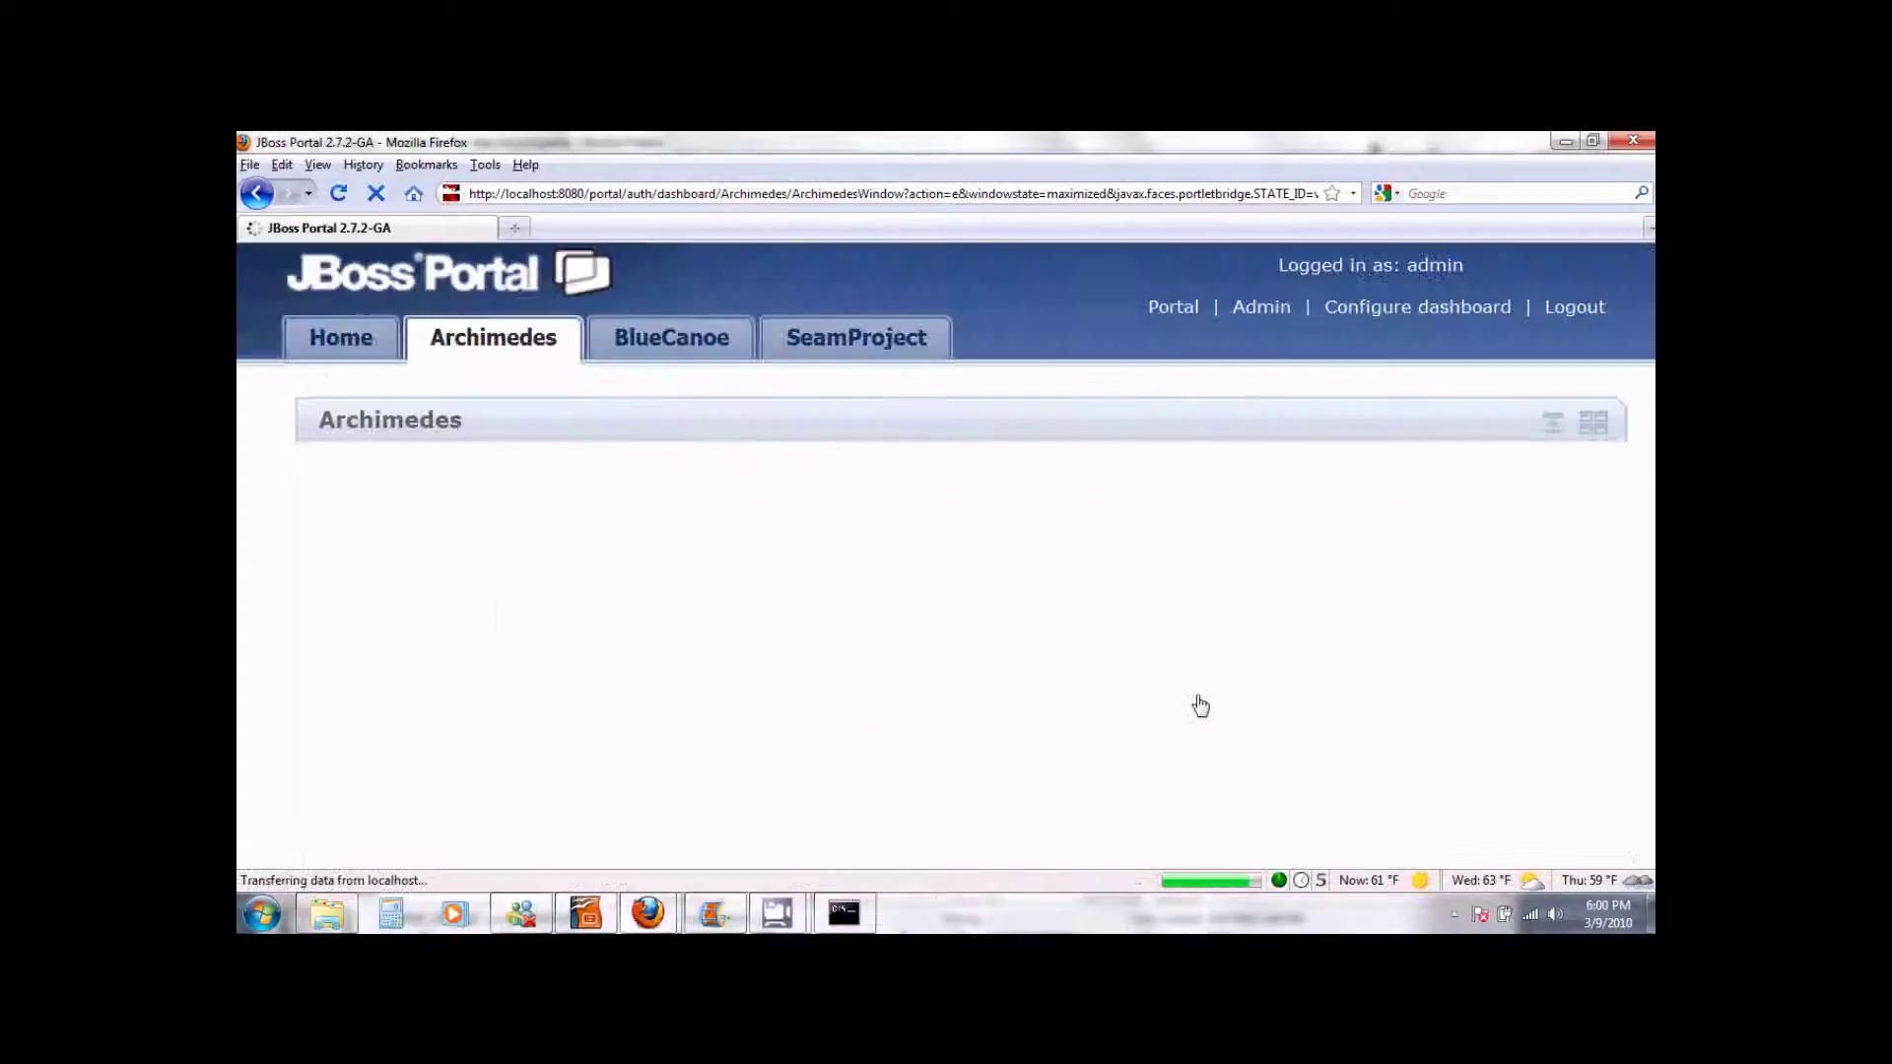
{"action": "scroll", "coordinate": [1196, 689], "scroll_direction": "down", "scroll_amount": 5}
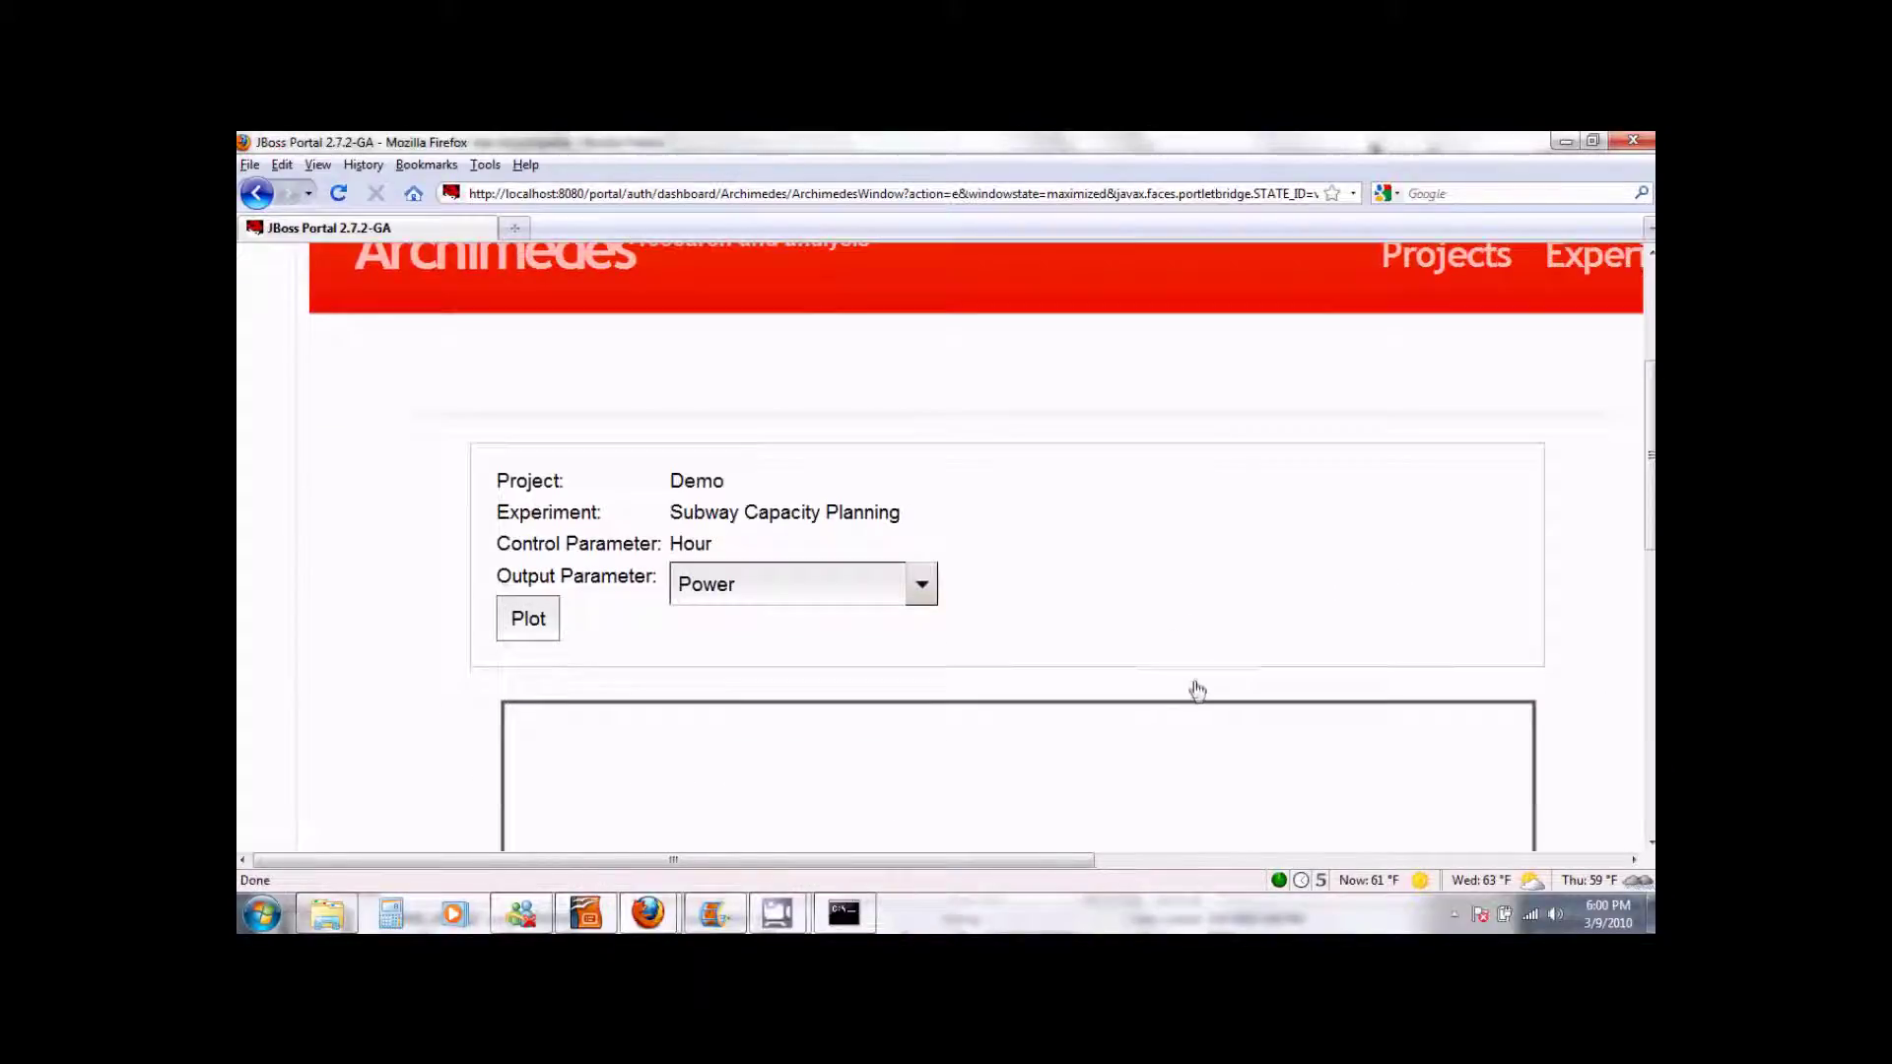
Step: Plot the Number of Users output parameter against Hour for the opened subway result and view the graph
{"action": "left_click", "coordinate": [927, 595]}
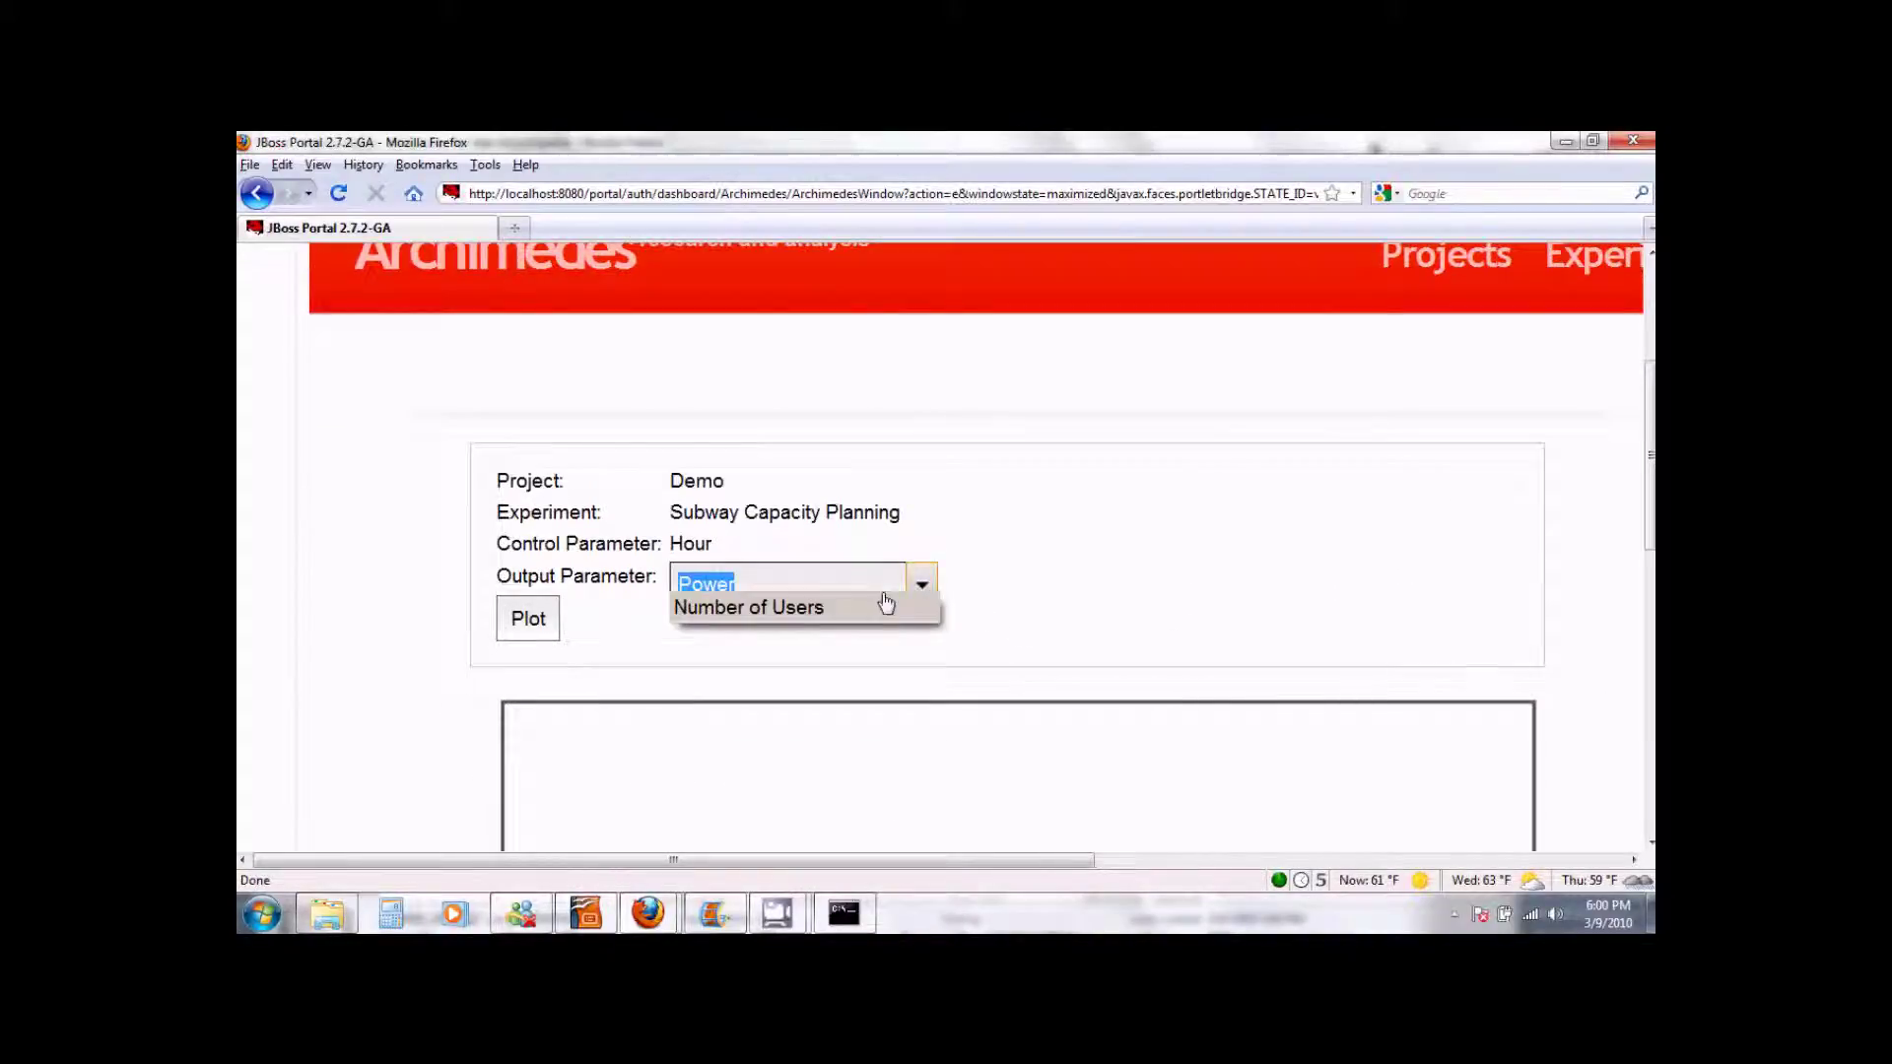
{"action": "left_click", "coordinate": [809, 618]}
{"action": "scroll", "coordinate": [1118, 617], "scroll_direction": "down", "scroll_amount": 3}
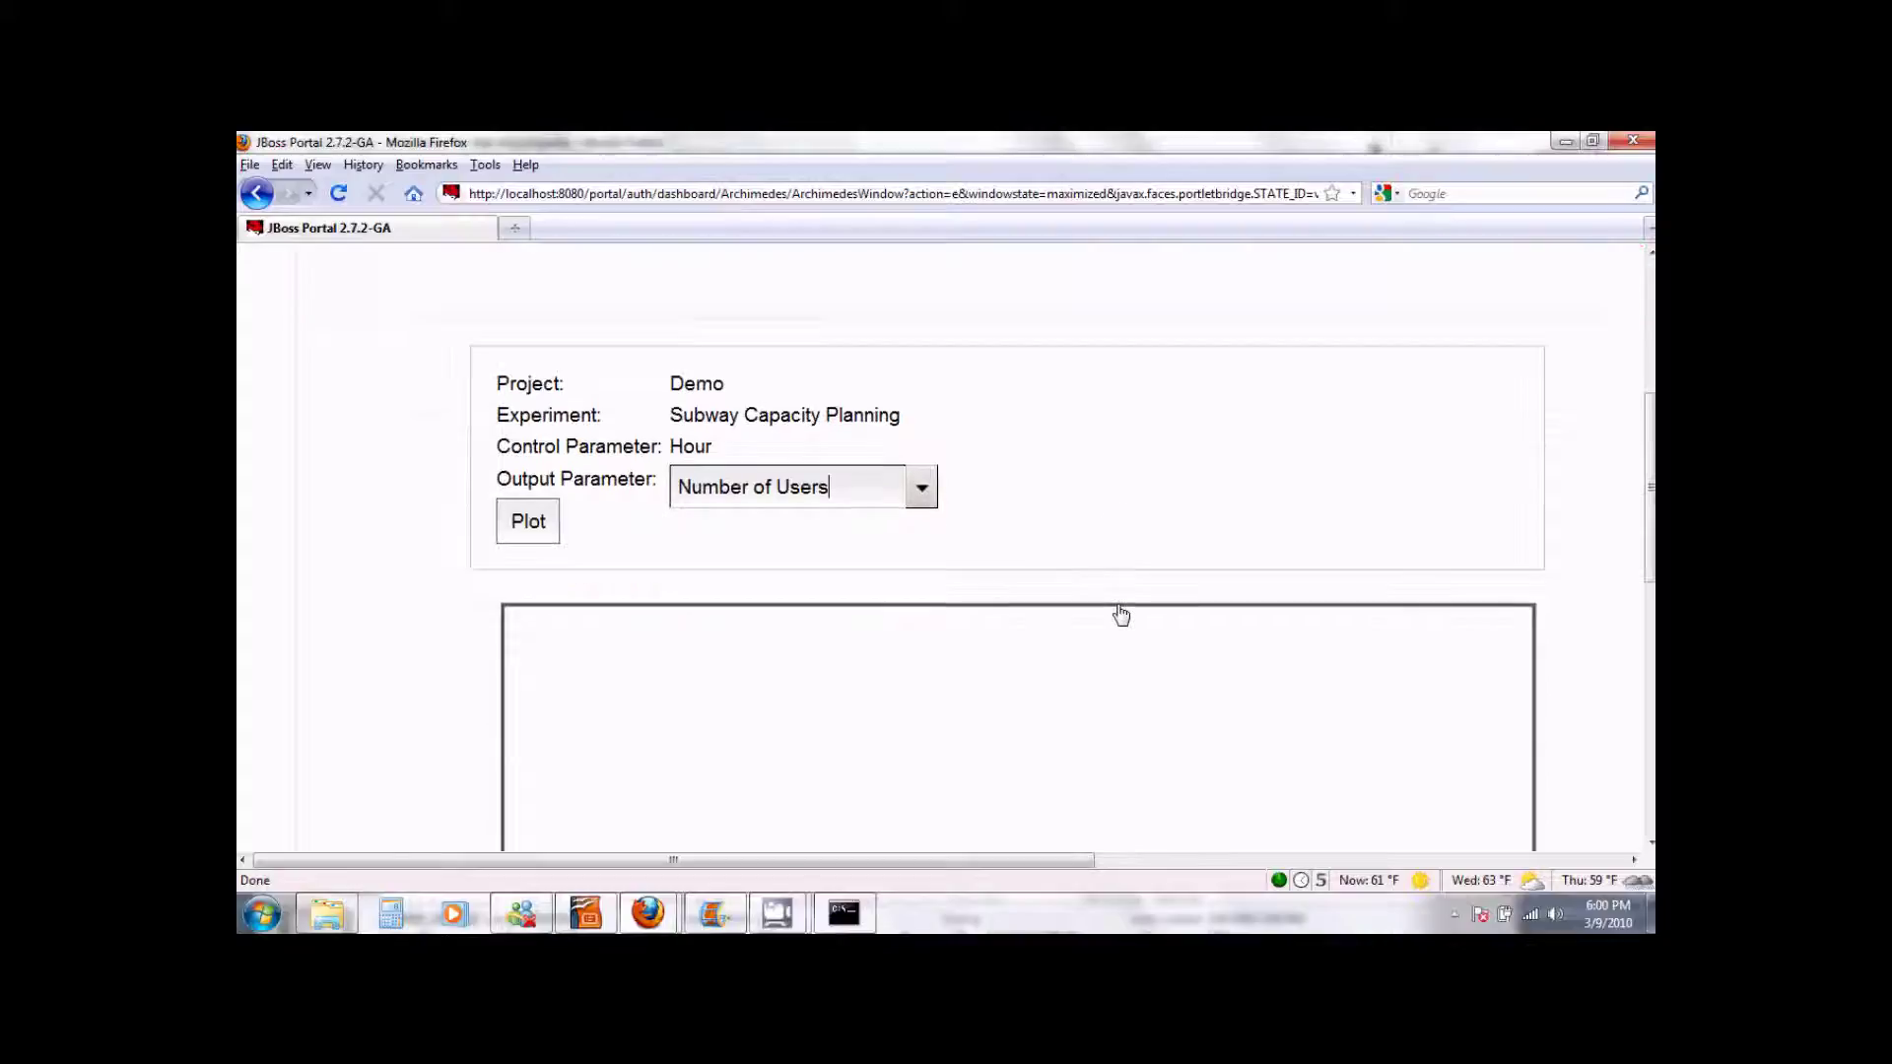
{"action": "left_click", "coordinate": [523, 430]}
{"action": "scroll", "coordinate": [933, 495], "scroll_direction": "down", "scroll_amount": 3}
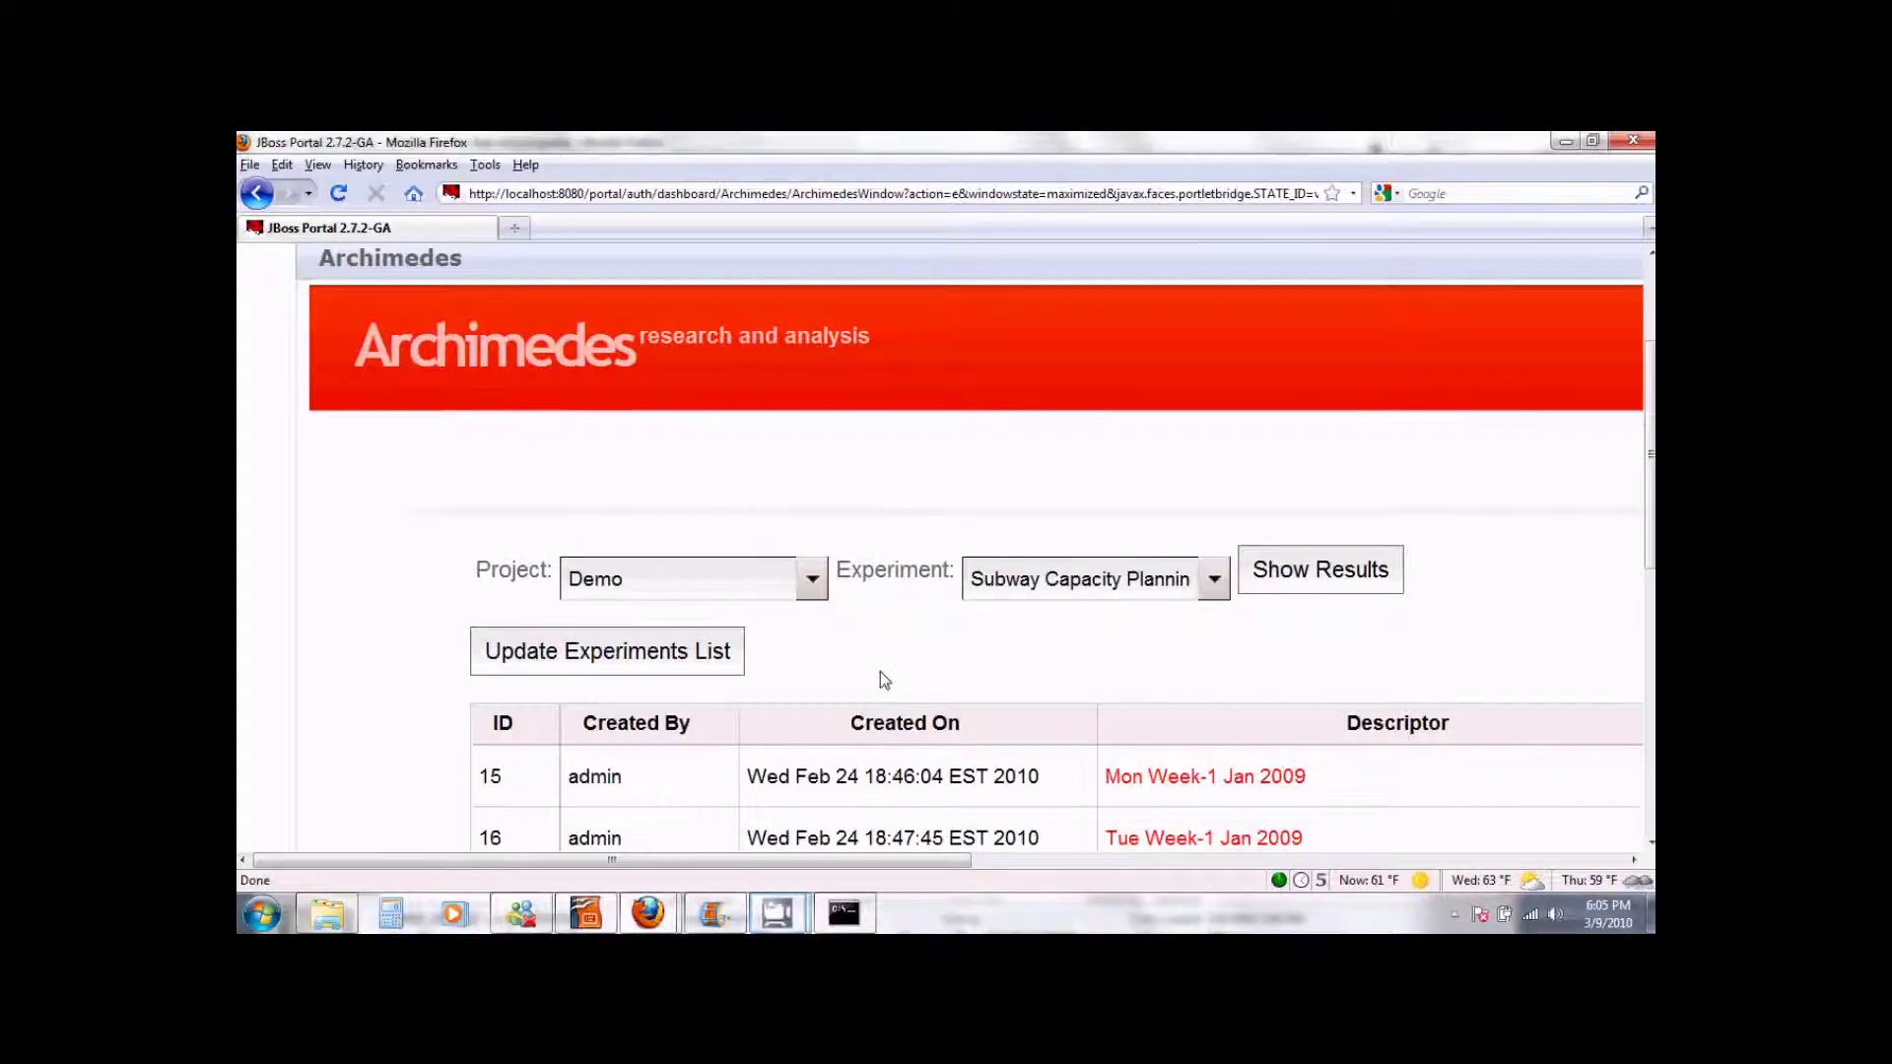
Step: Show the Demo project's Sales Data Analysis results and open the Area 90210 result
{"action": "left_click", "coordinate": [1217, 589]}
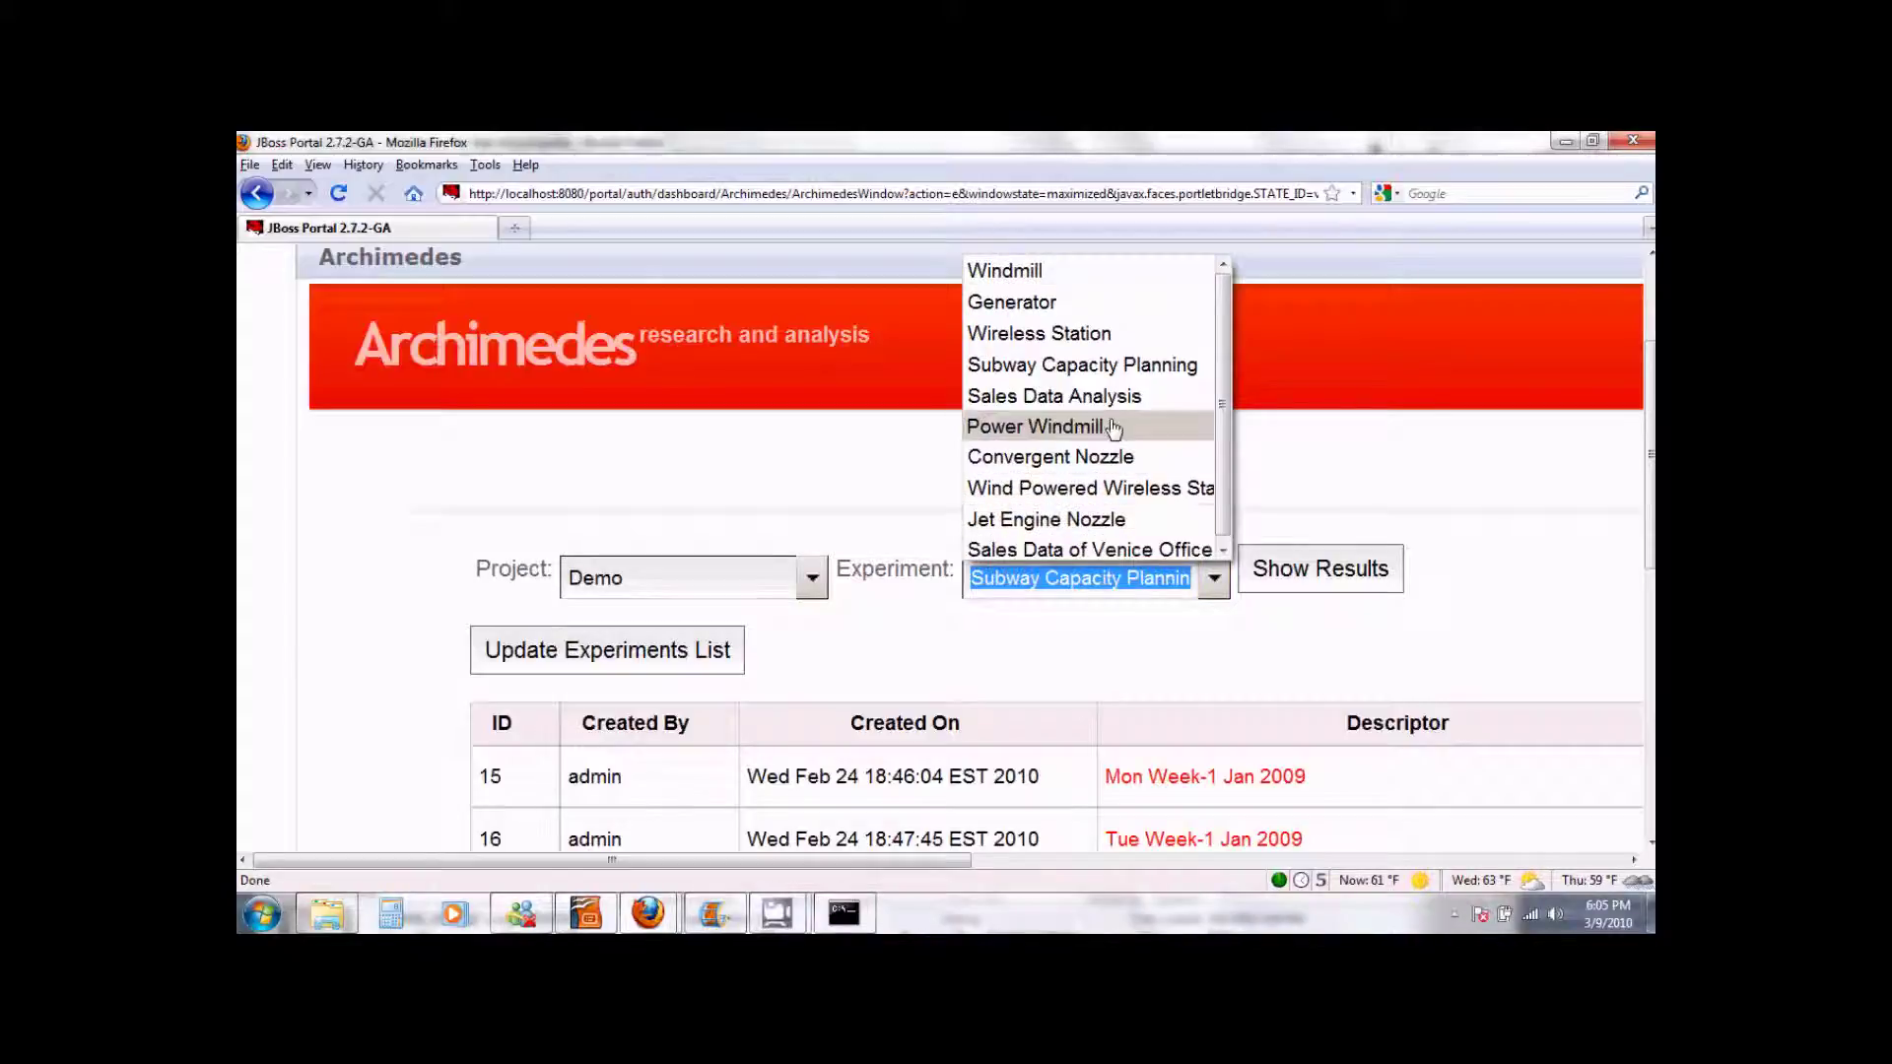
{"action": "left_click", "coordinate": [1102, 397]}
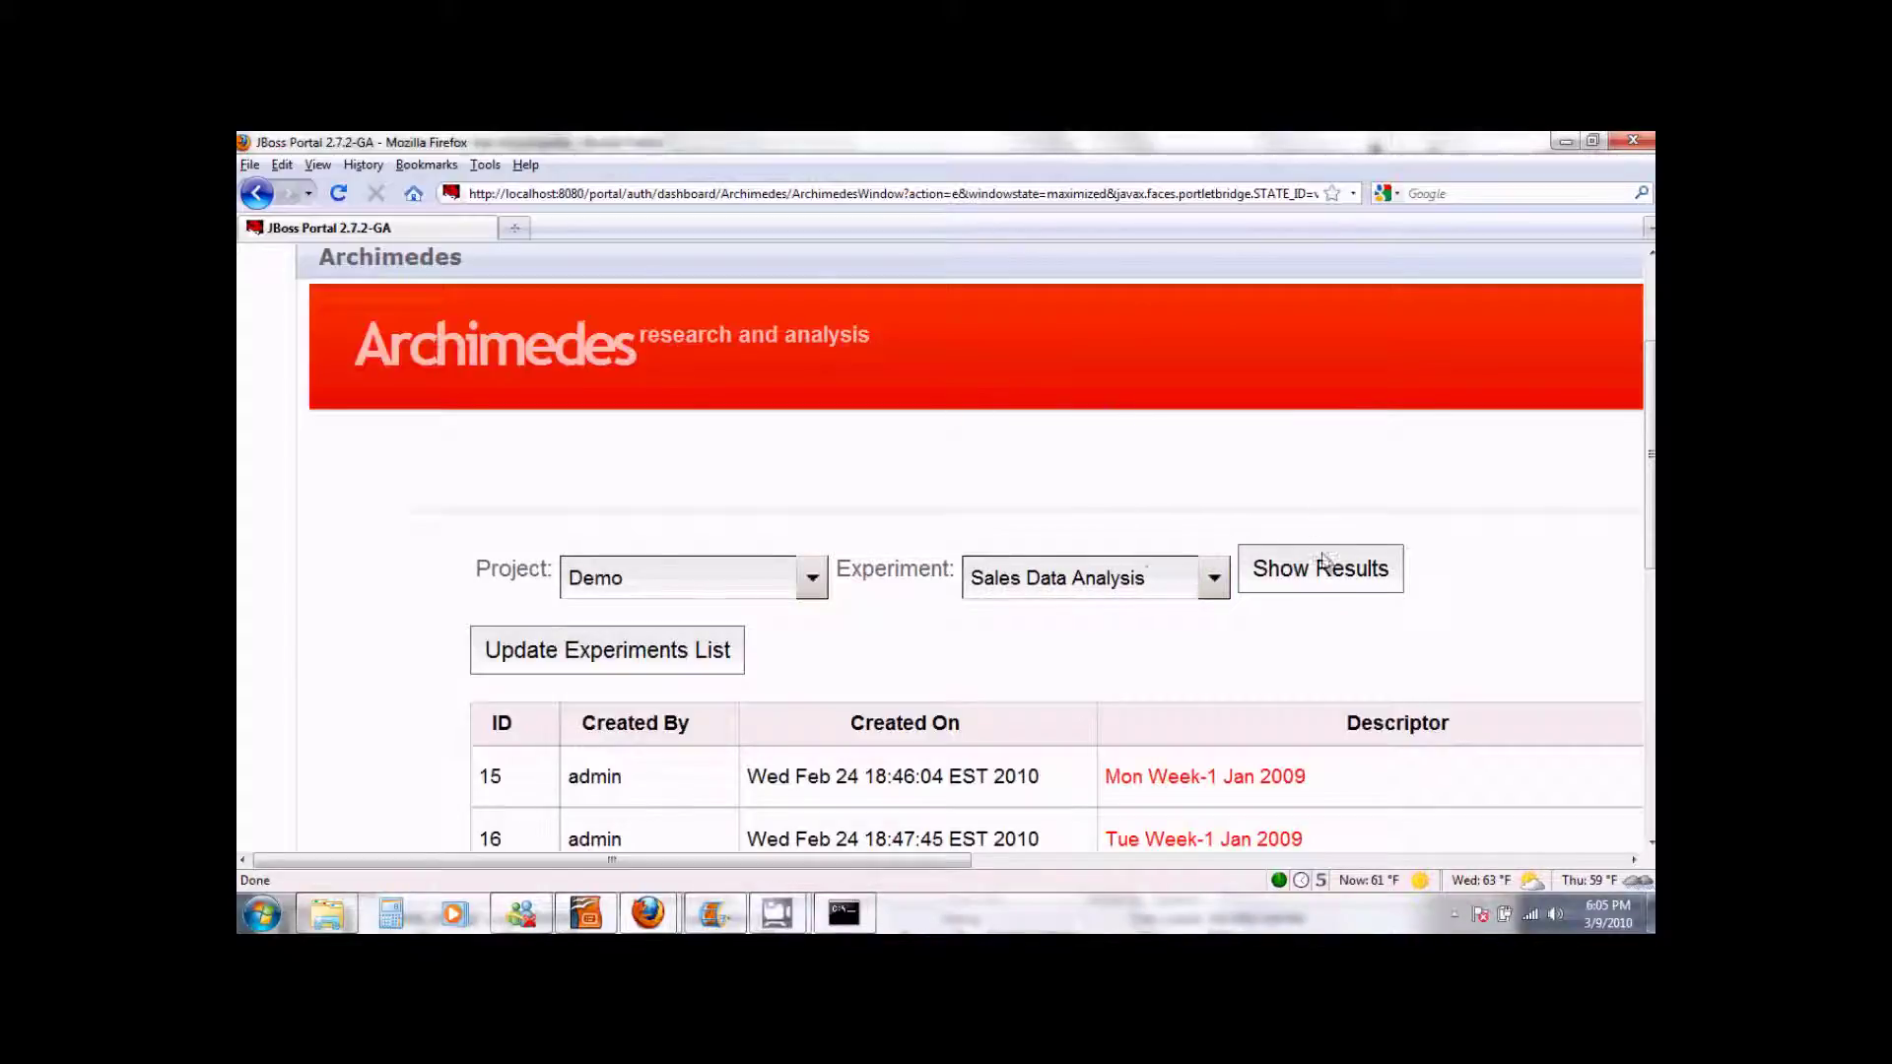
{"action": "left_click", "coordinate": [1298, 580]}
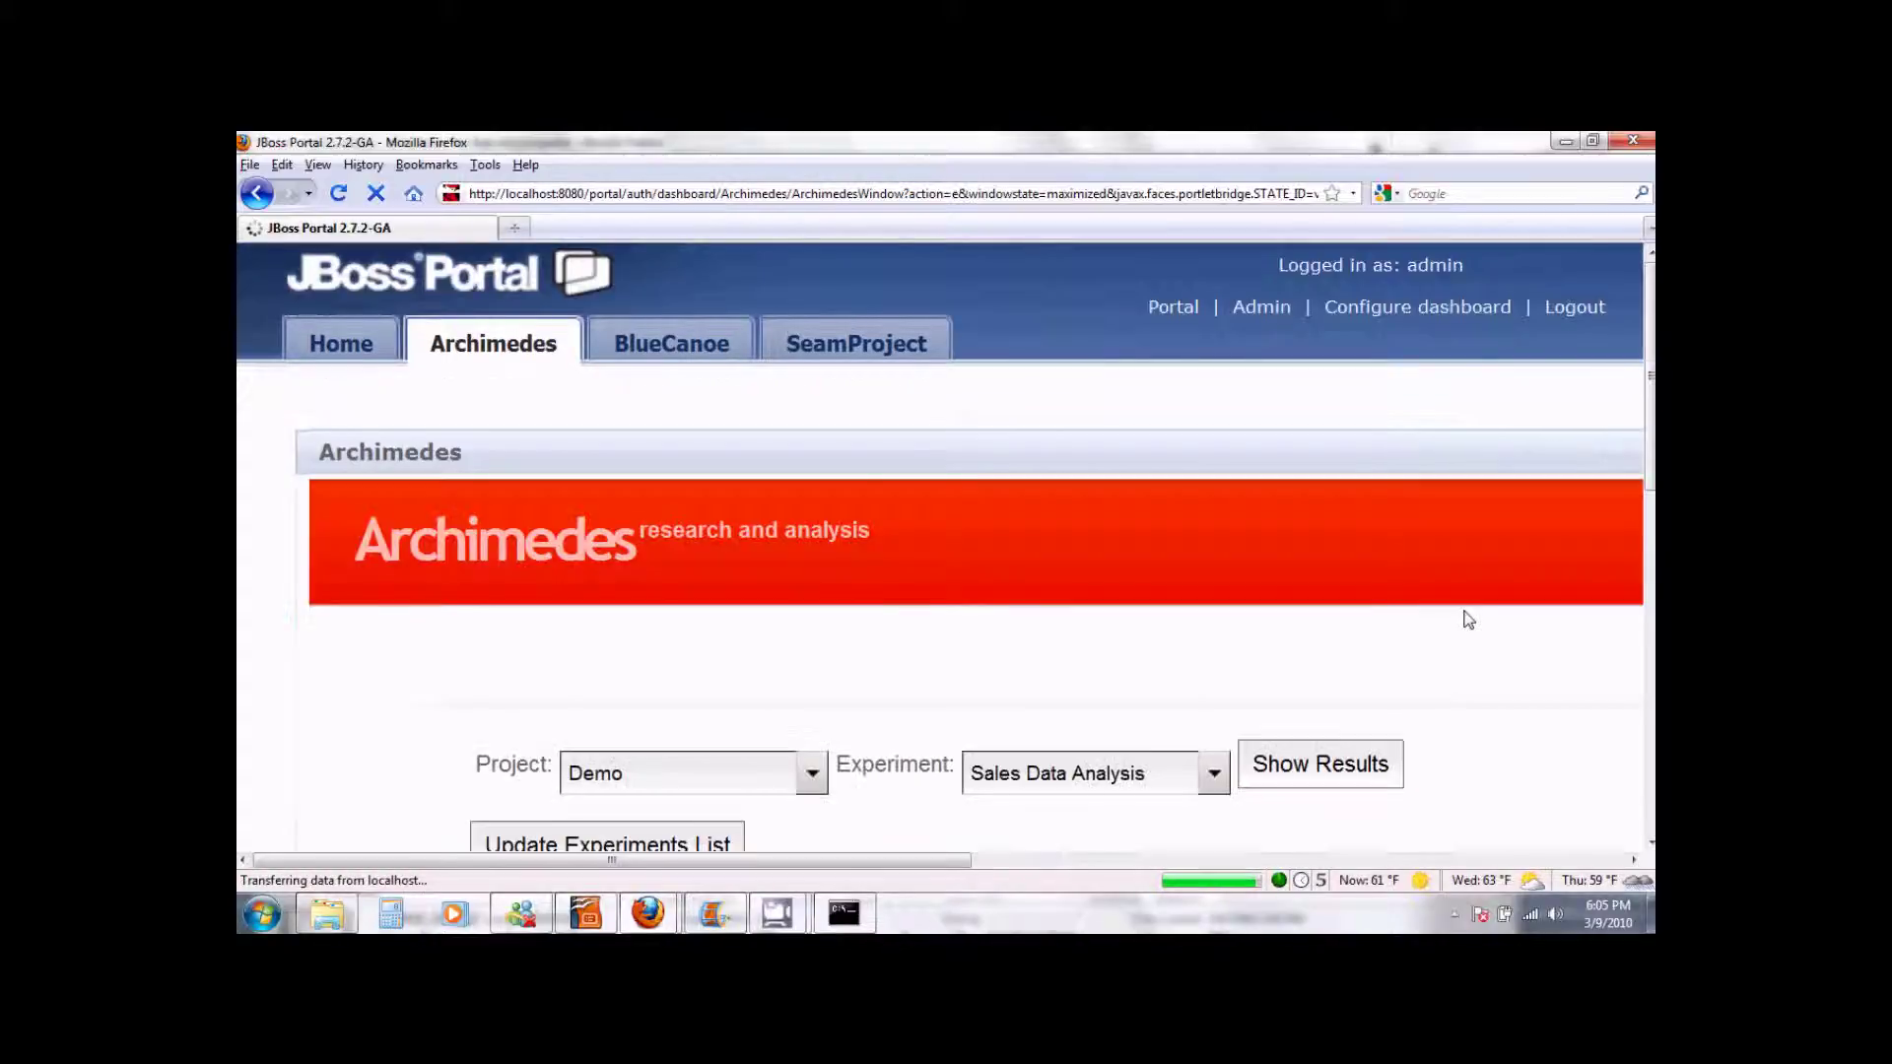
{"action": "scroll", "coordinate": [1457, 621], "scroll_direction": "down", "scroll_amount": 3}
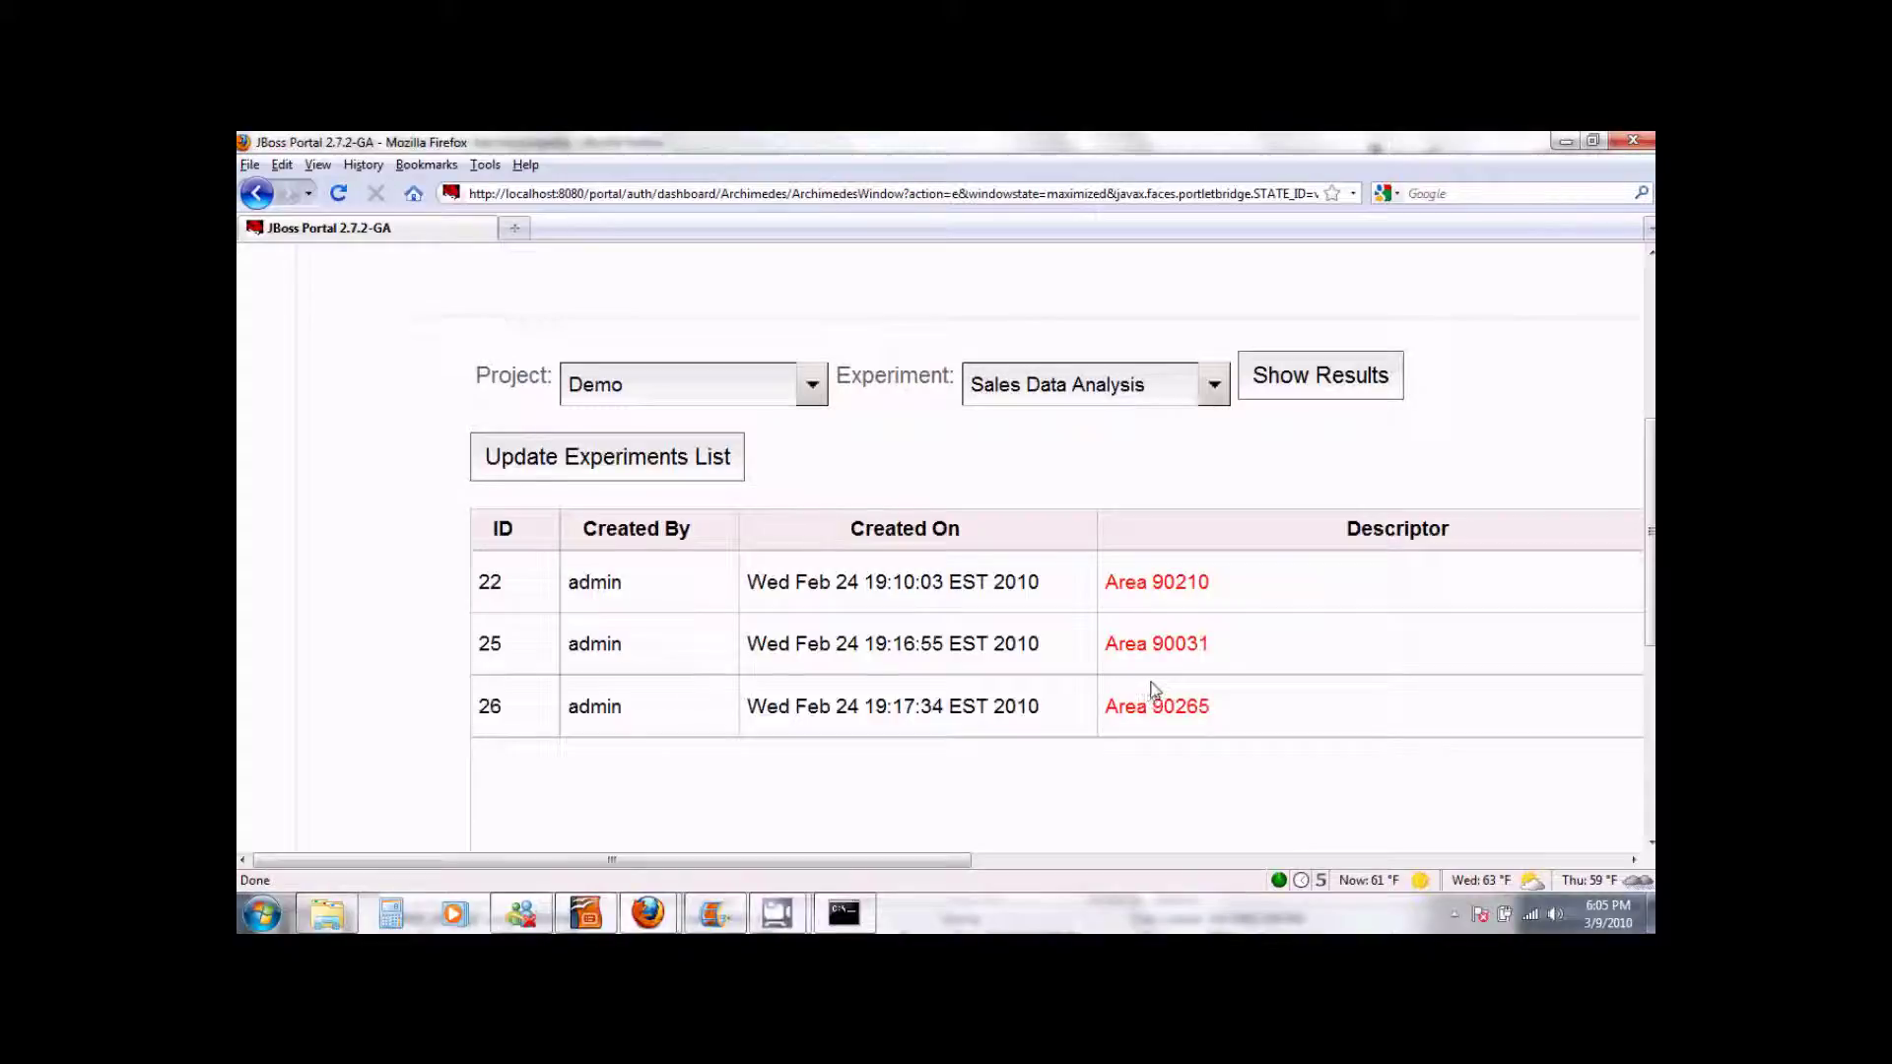
{"action": "left_click", "coordinate": [1181, 591]}
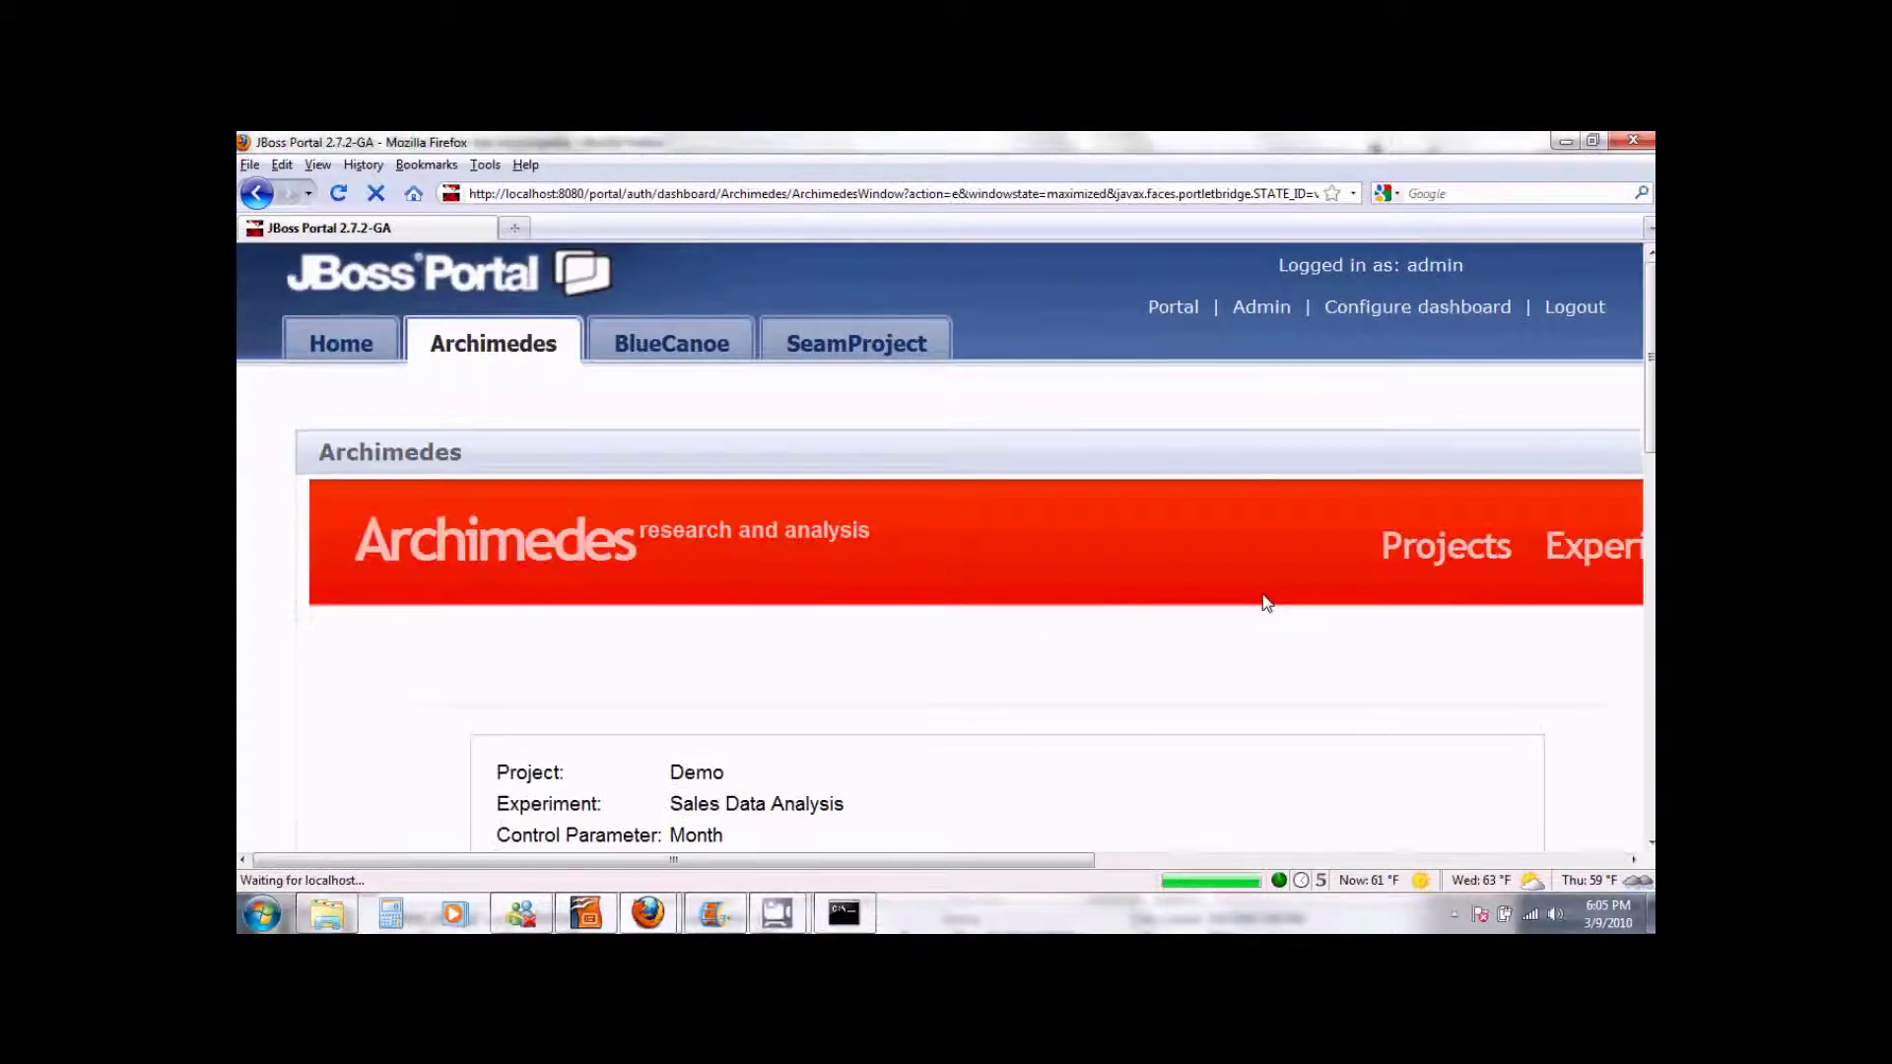
{"action": "scroll", "coordinate": [1261, 601], "scroll_direction": "down", "scroll_amount": 5}
Step: Choose Sale as the output parameter, check the result's input parameter values, and plot Sale against Month
{"action": "left_click", "coordinate": [919, 585]}
{"action": "type", "text": "Sale"}
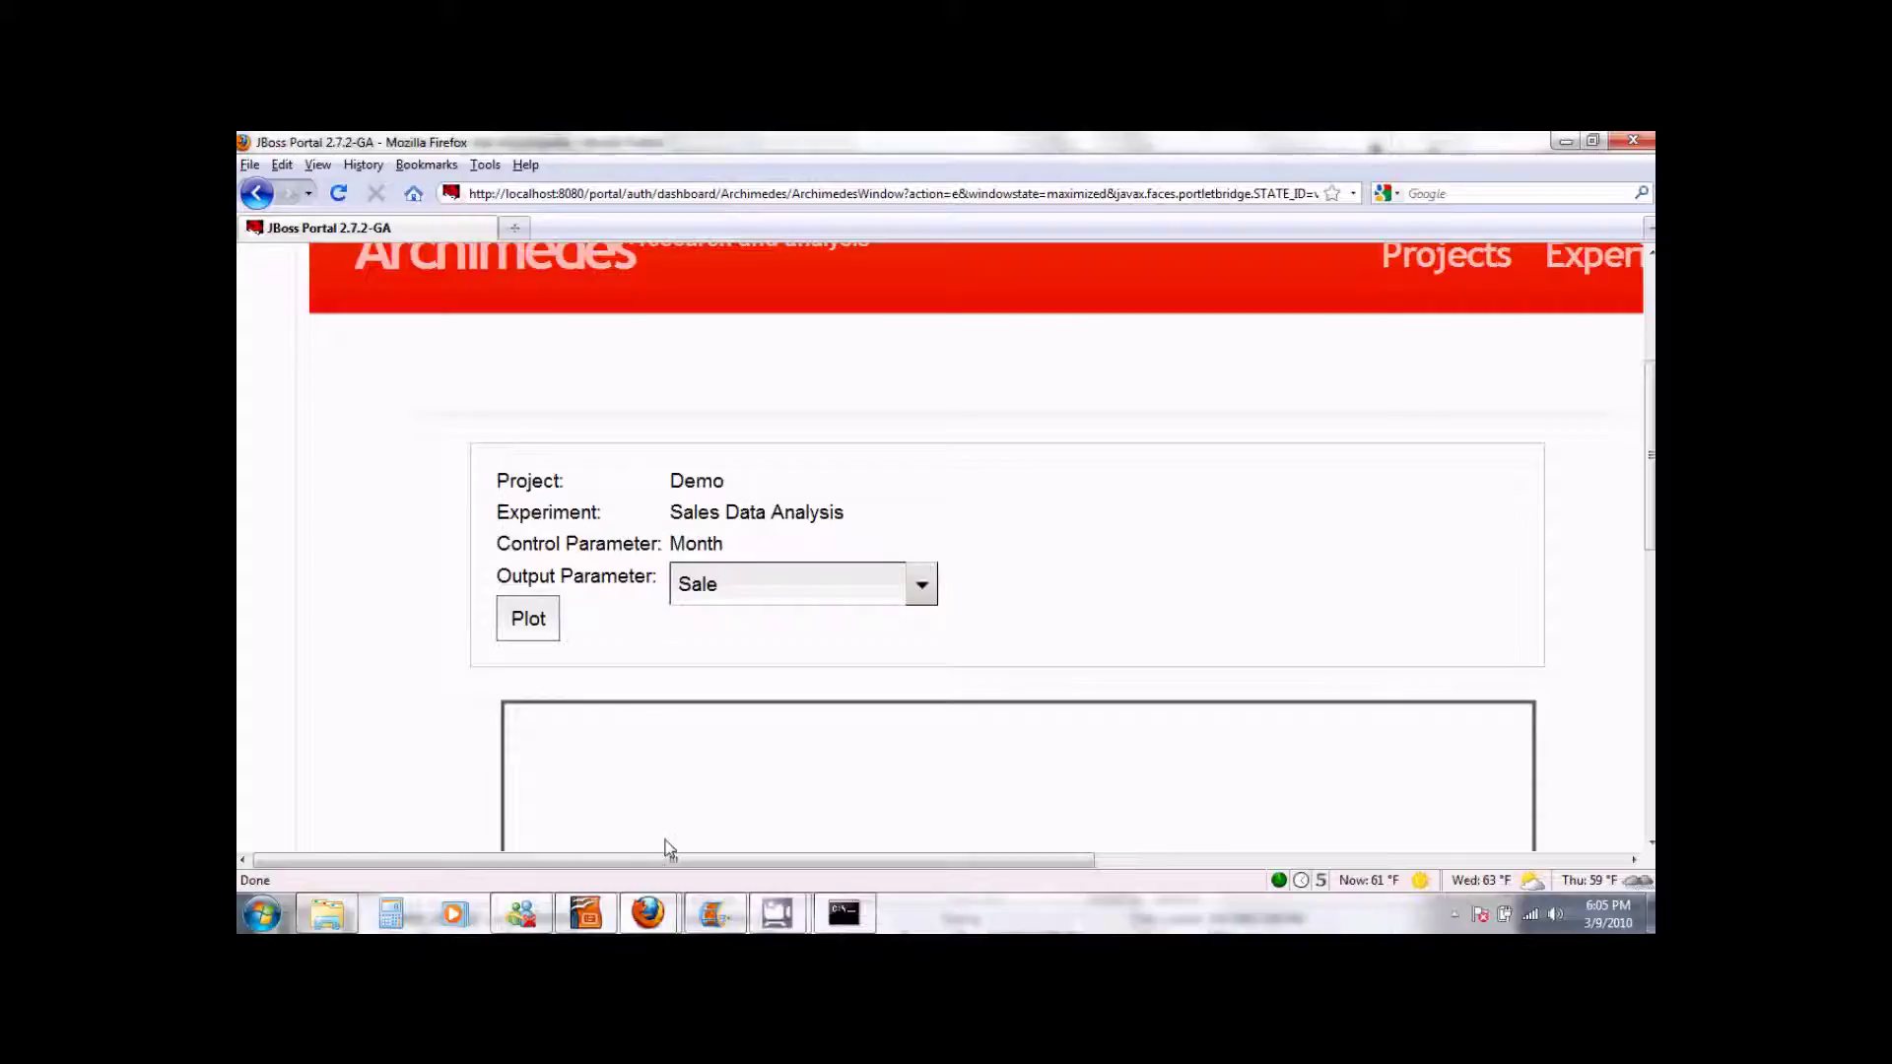
{"action": "left_click_drag", "start_coordinate": [674, 863], "coordinate": [1098, 895]}
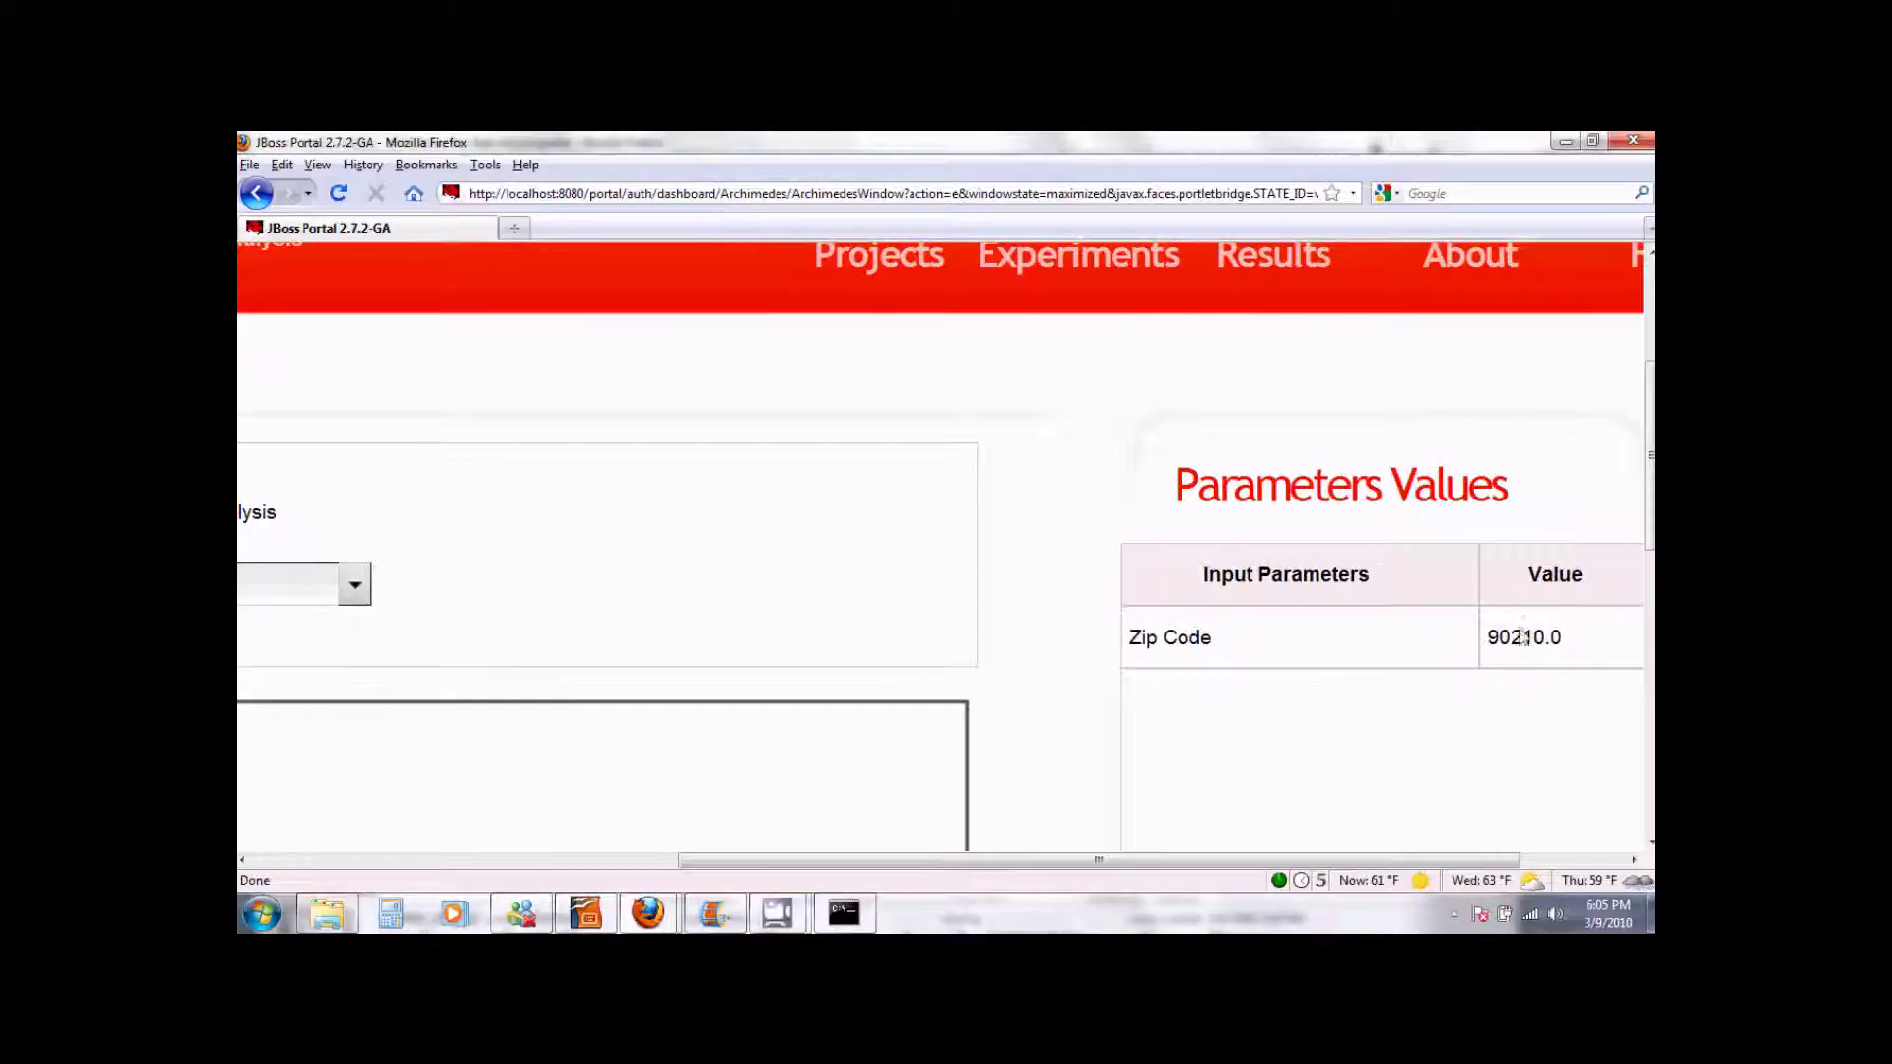
{"action": "left_click_drag", "start_coordinate": [1161, 865], "coordinate": [690, 860]}
{"action": "left_click", "coordinate": [528, 619]}
{"action": "scroll", "coordinate": [1134, 582], "scroll_direction": "down", "scroll_amount": 5}
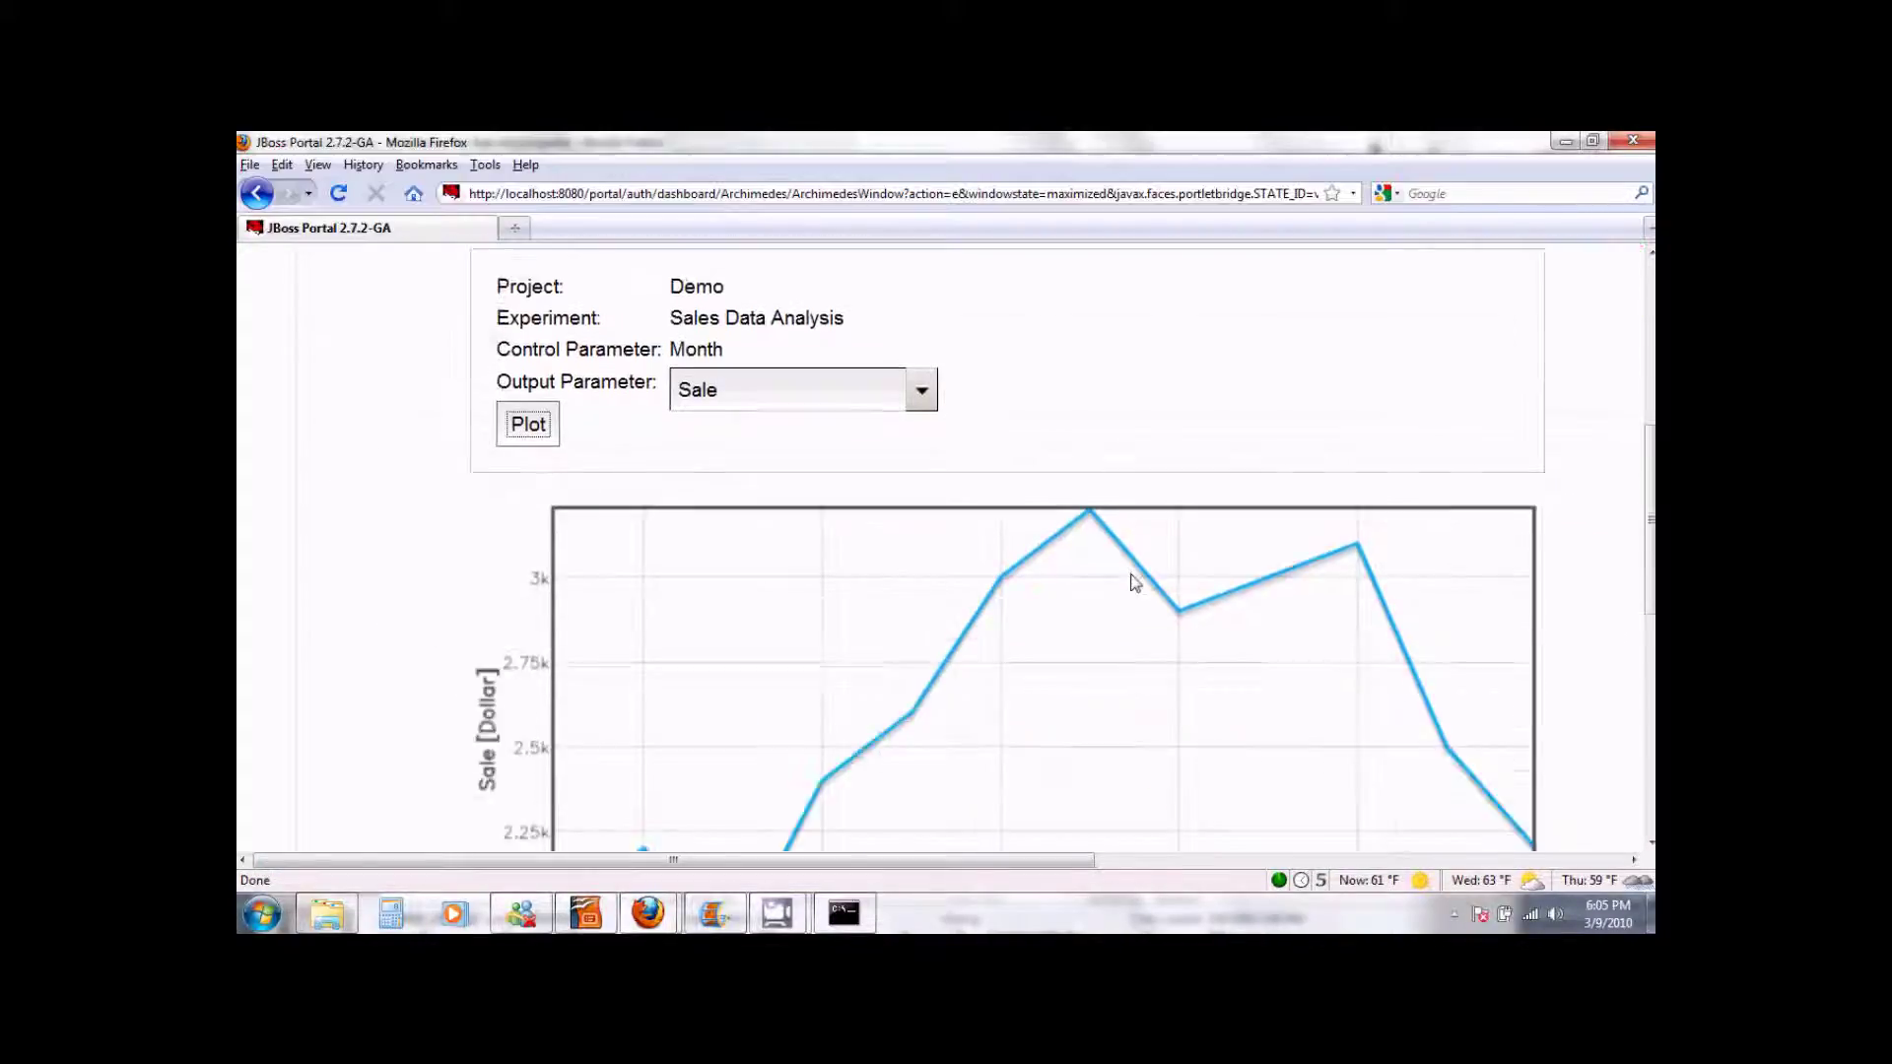